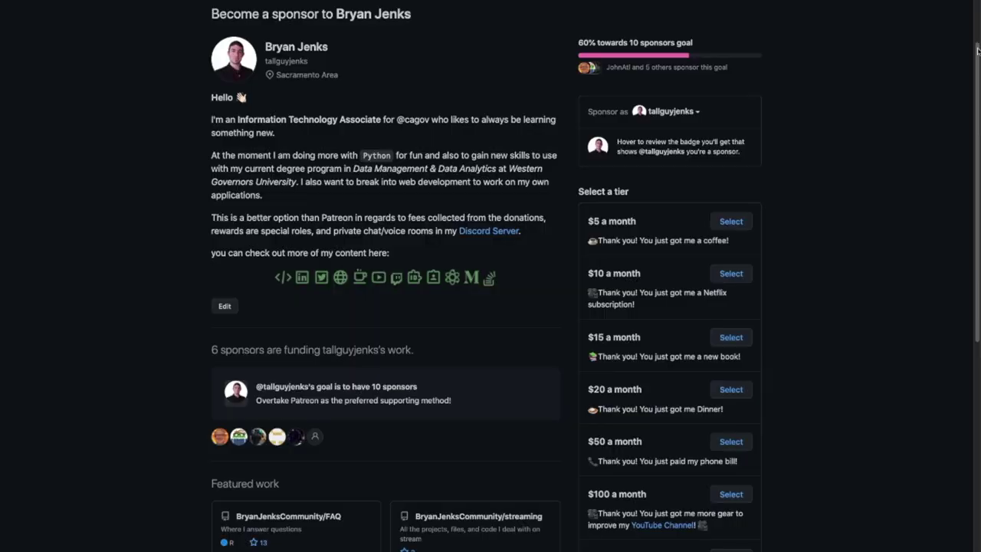
Scroll through the GitHub Sponsors, Patreon and Buy Me a Coffee monthly support tiers
scroll(976, 50, "down", 2)
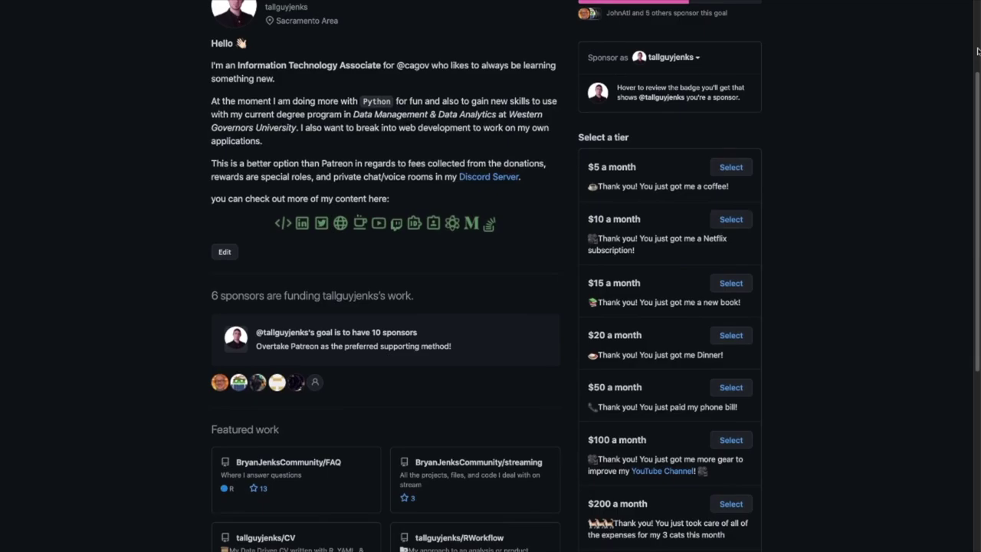
scroll(977, 50, "down", 2)
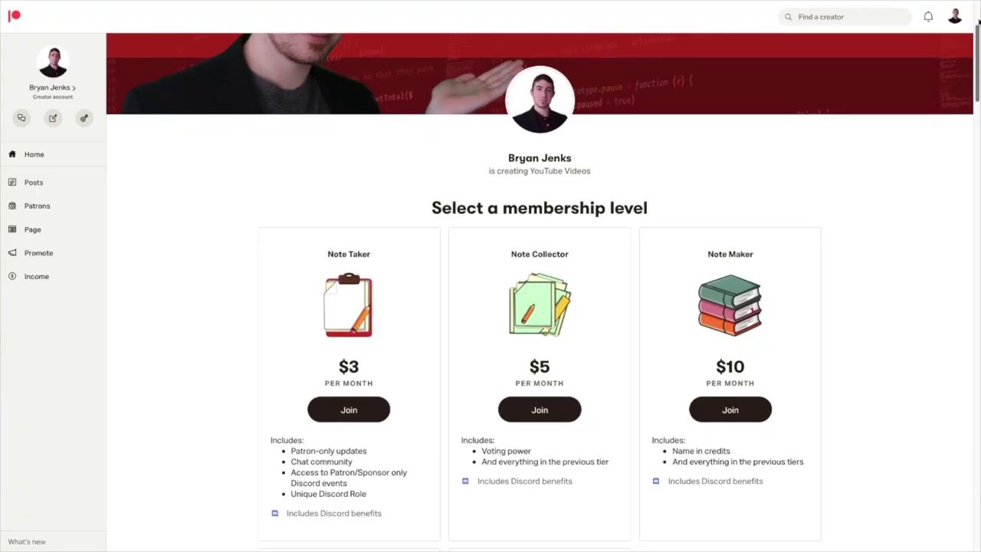
scroll(979, 23, "down", 2)
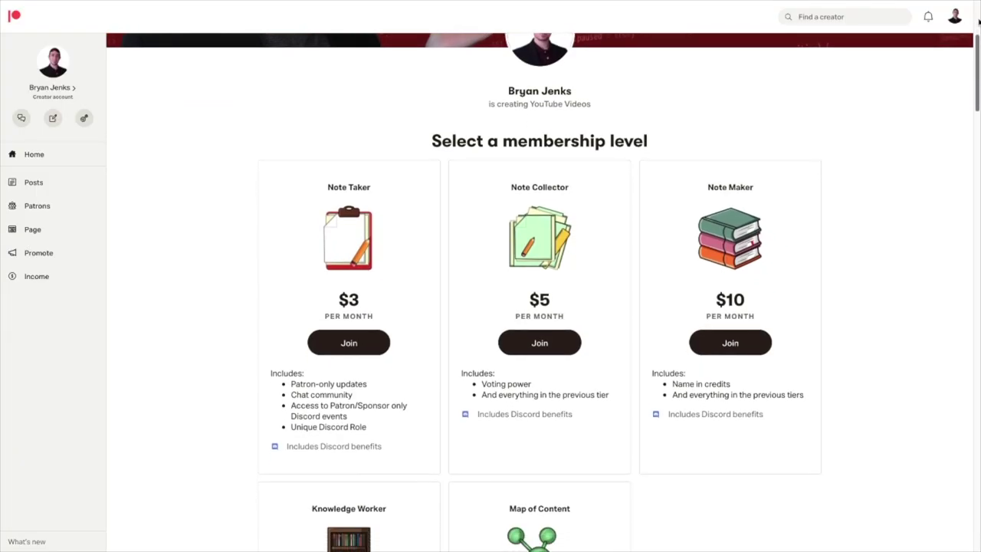
scroll(978, 23, "down", 2)
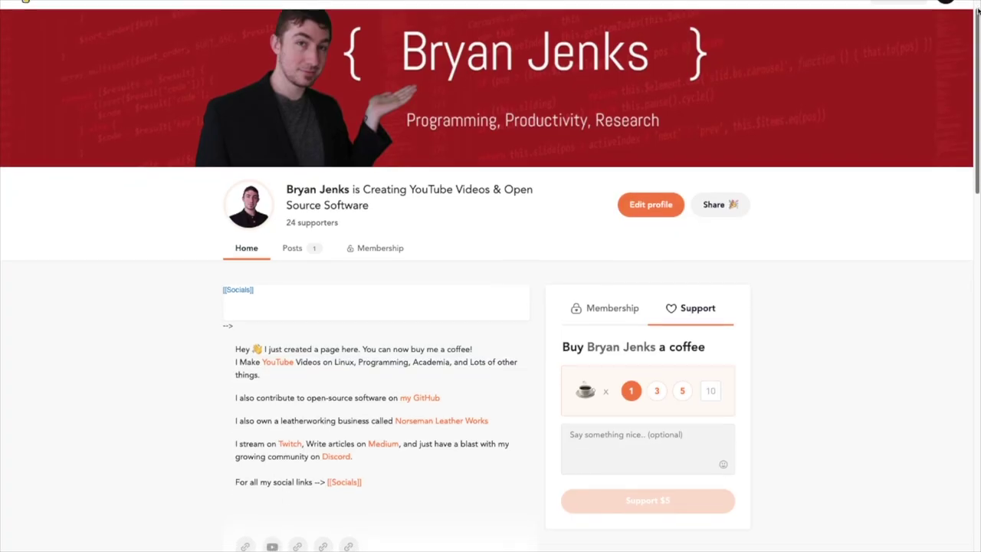
scroll(977, 9, "down", 1)
scroll(978, 11, "down", 2)
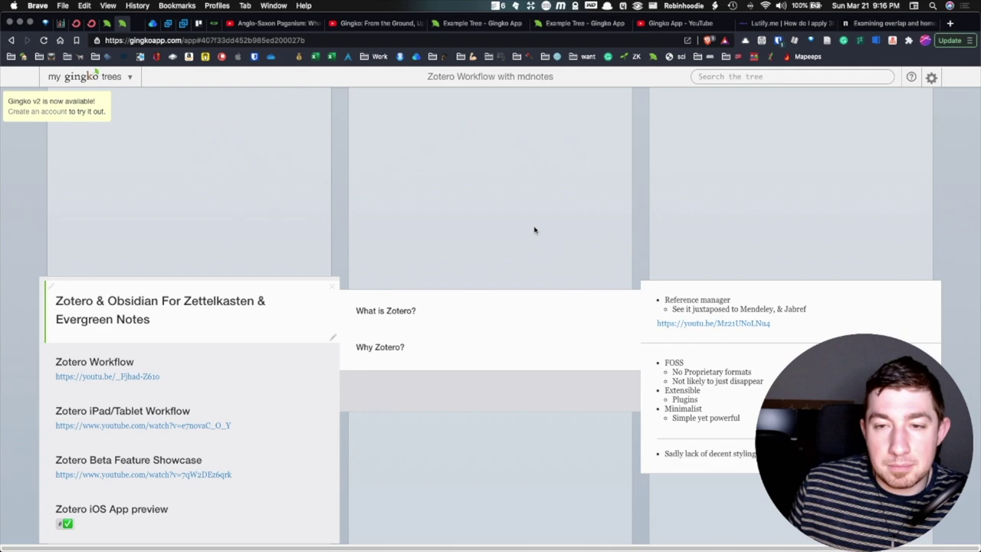
Scroll the 'Zotero Workflow with mdnotes' columns to view the Zotero & Obsidian root card and its children
scroll(466, 202, "down", 1)
scroll(278, 194, "down", 2)
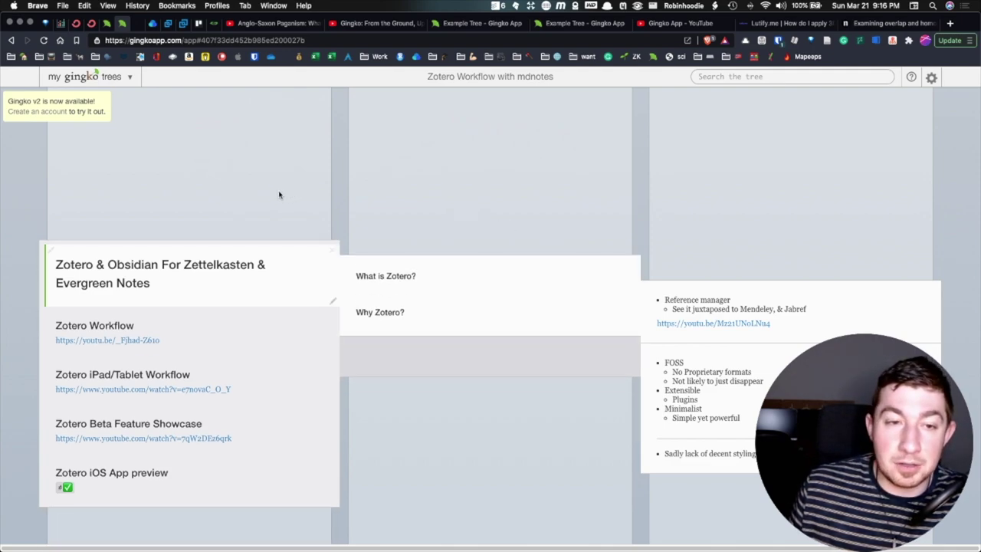
scroll(406, 195, "down", 2)
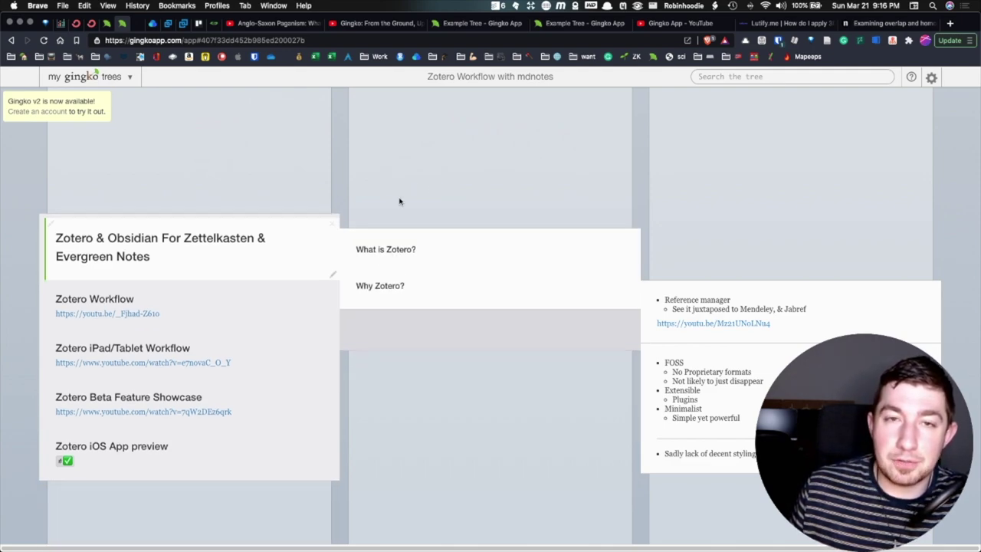
scroll(398, 200, "up", 2)
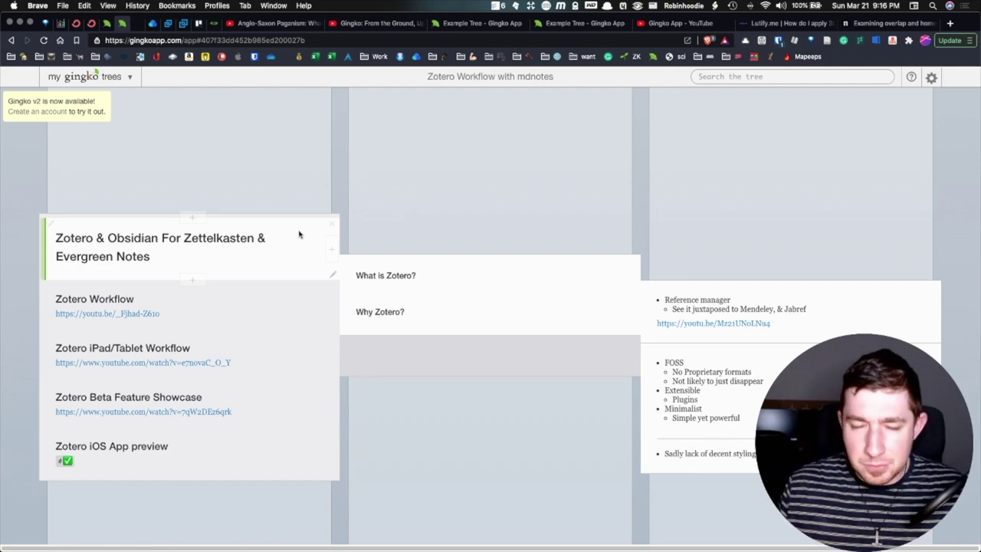
Arrow-key between the root, Zotero Workflow, Why Zotero? and iPad/Tablet Workflow cards
key("Down")
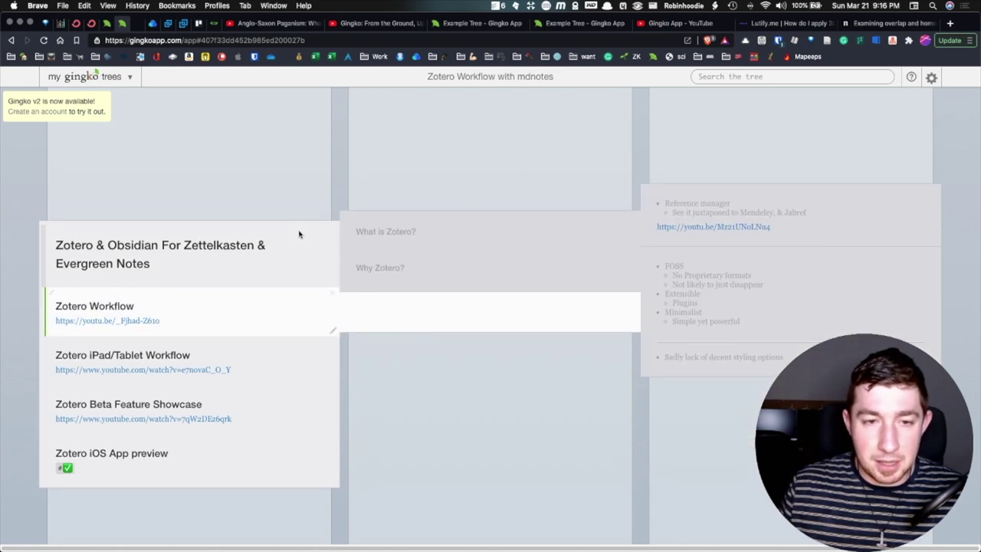
key("Up")
key("Right")
key("Left")
key("Down")
key("Up")
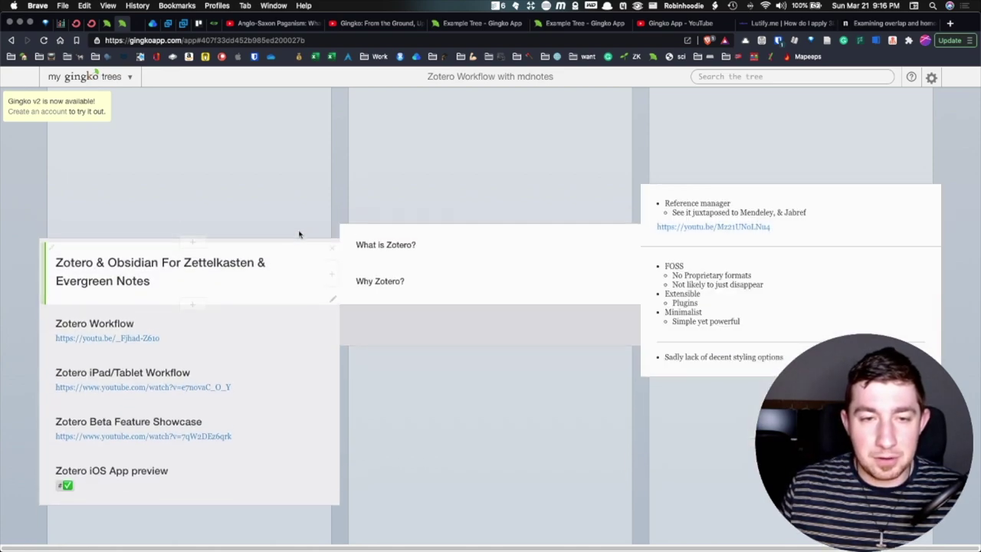
key("Down")
key("Right")
key("Left")
key("Up")
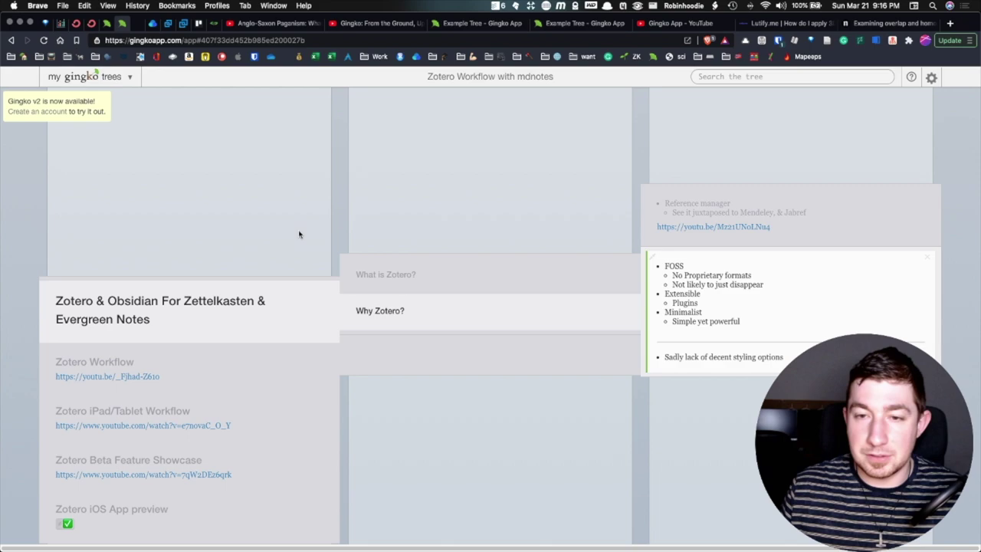
key("Right")
key("Left")
key("Down")
key("Up")
key("Down")
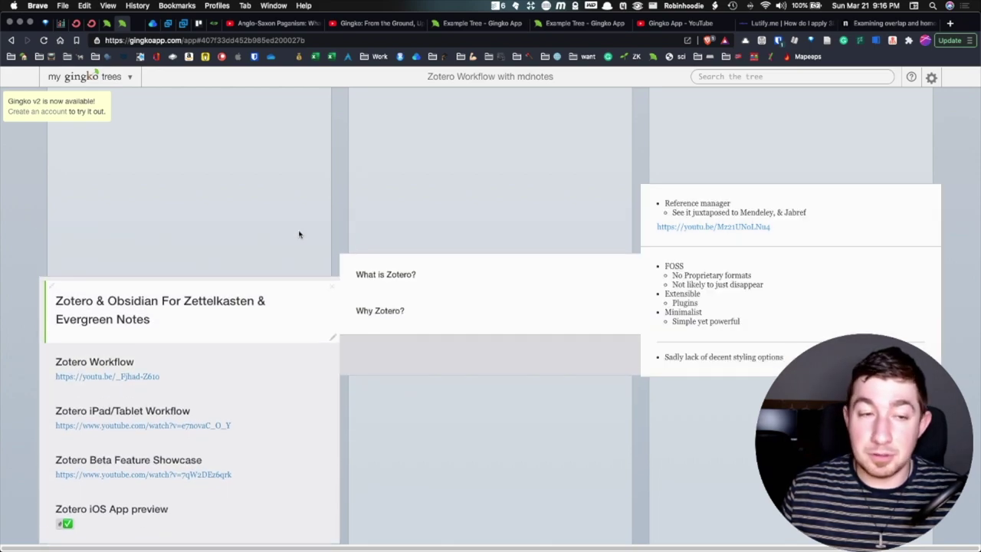
key("Down")
key("Up")
key("Up")
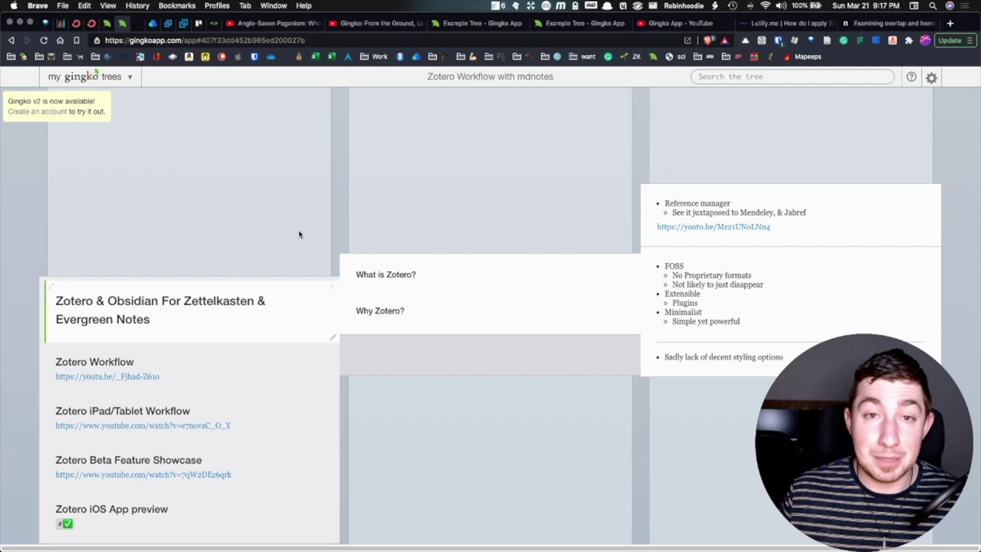
Step from the root card through What is Zotero? down to the Why Zotero? card
key("Right")
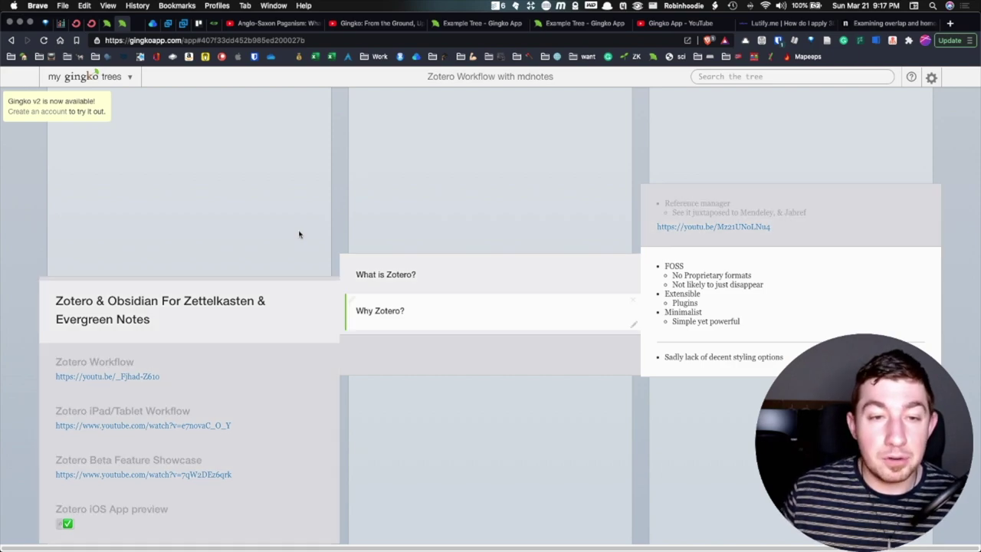
key("Left")
key("Right")
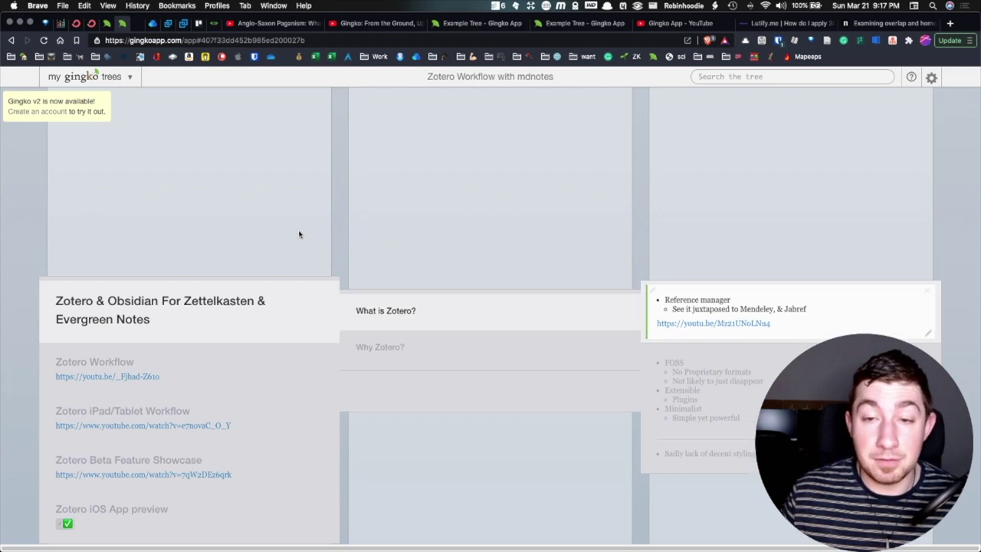
key("Down")
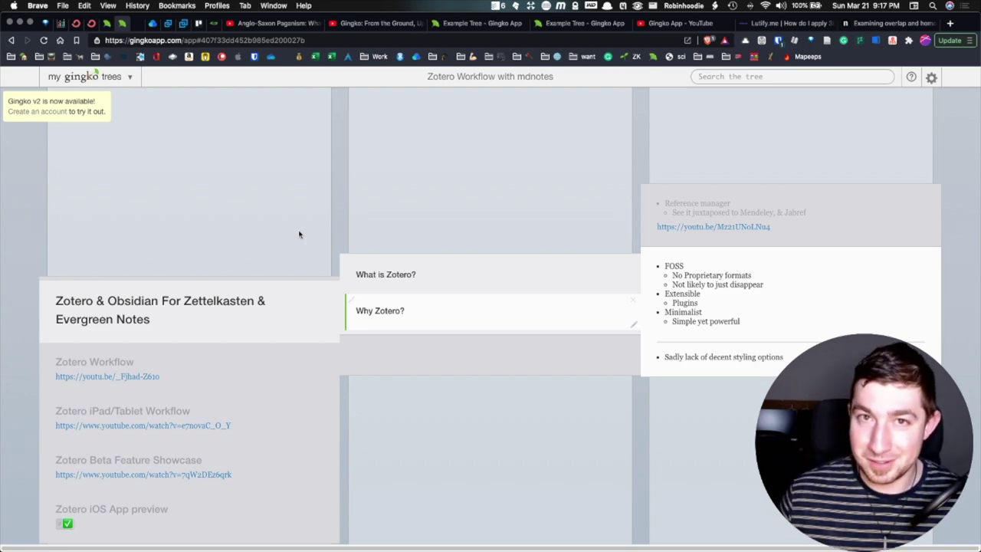
Select the root card and browse Why Zotero?'s children, including Reference manager and FOSS
left_click(310, 289)
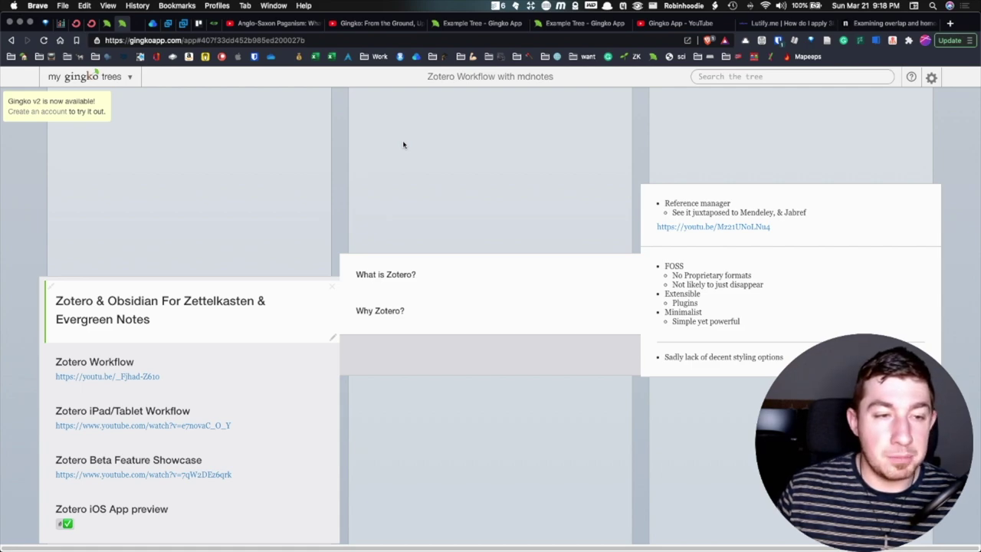
key("Down")
key("Down")
key("Up")
key("Up")
key("Right")
key("Down")
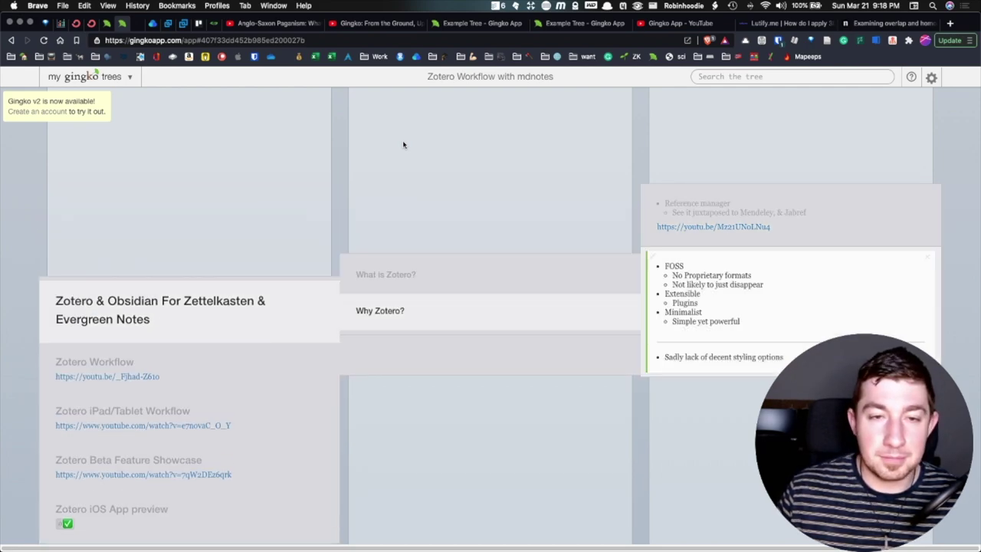
key("Left")
key("Left")
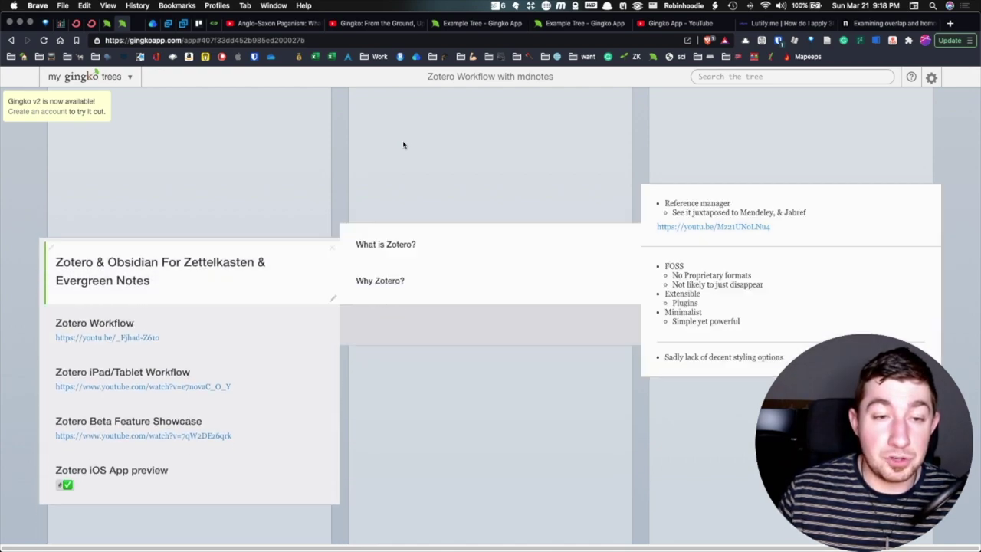
key("Down")
key("Up")
key("Right")
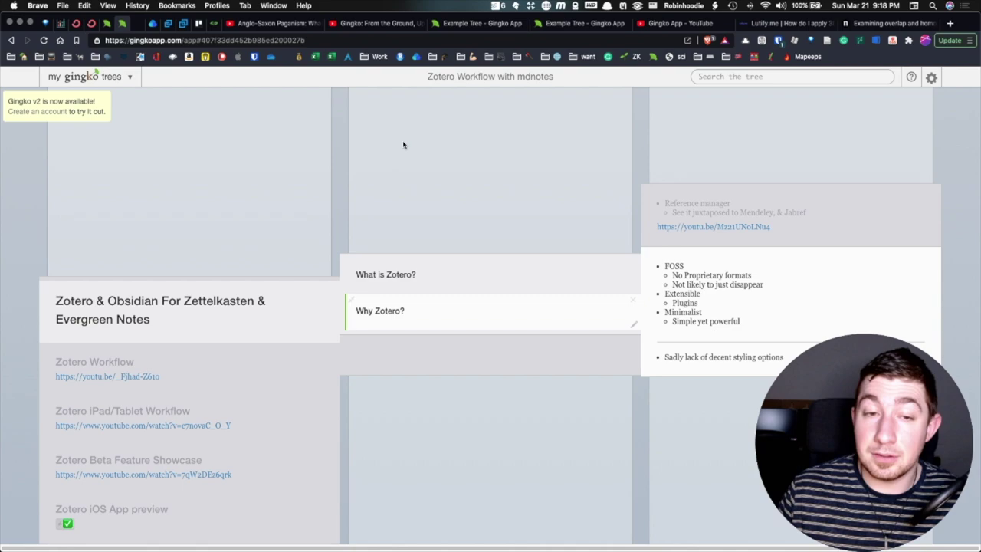
key("Up")
key("Right")
key("Down")
key("Left")
key("Left")
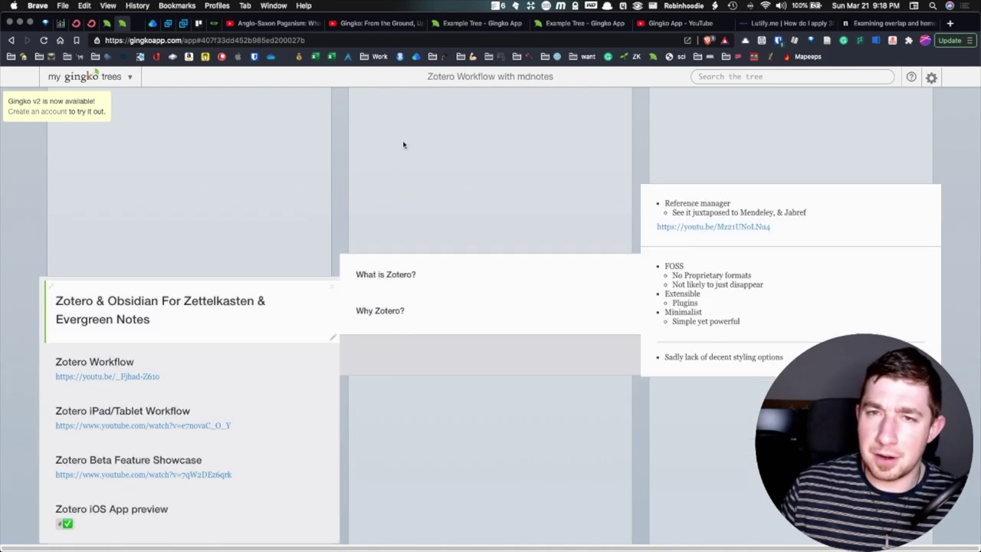
Move to the Zotero Workflow card and add an empty child card with Ctrl+Right
key("Down")
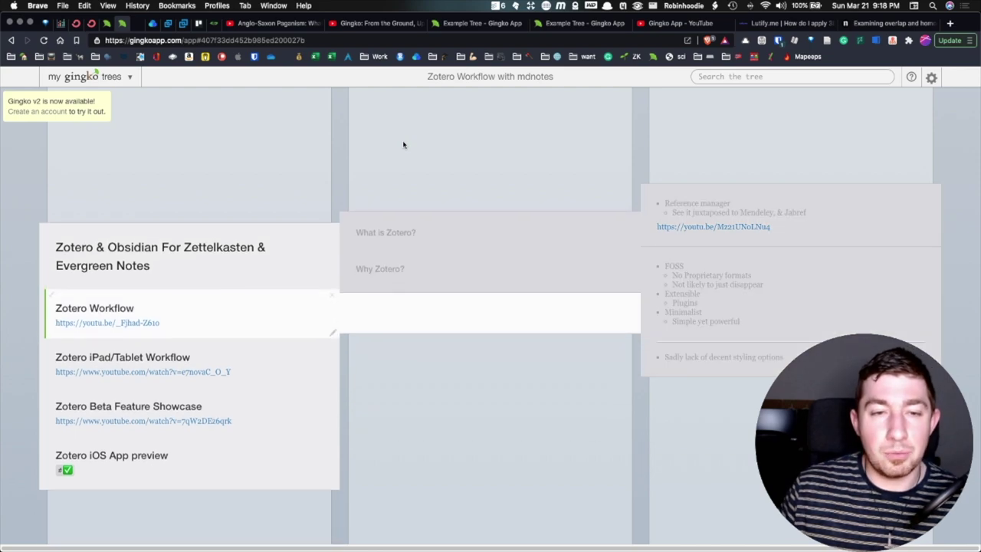
key("Up")
key("Right")
key("Up")
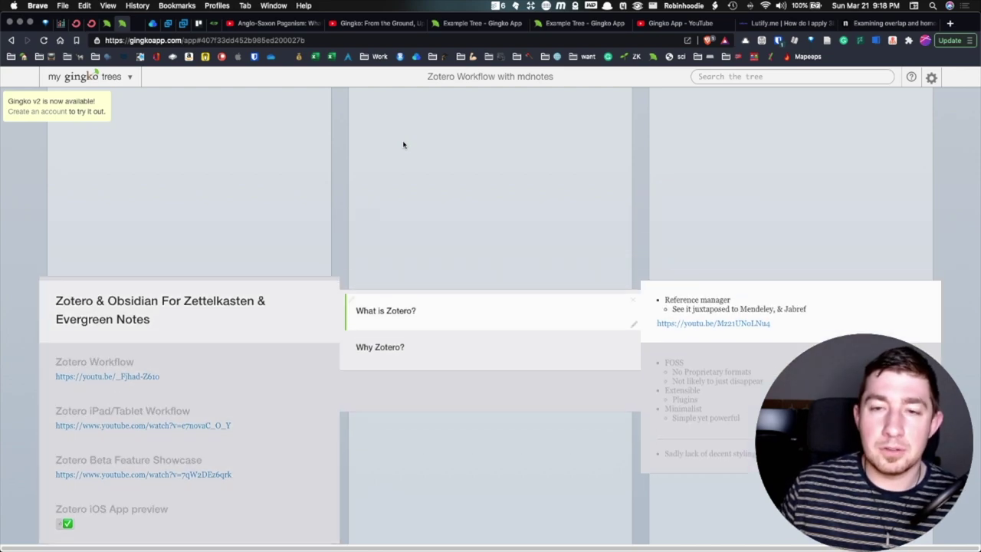
key("Right")
key("Left")
key("Right")
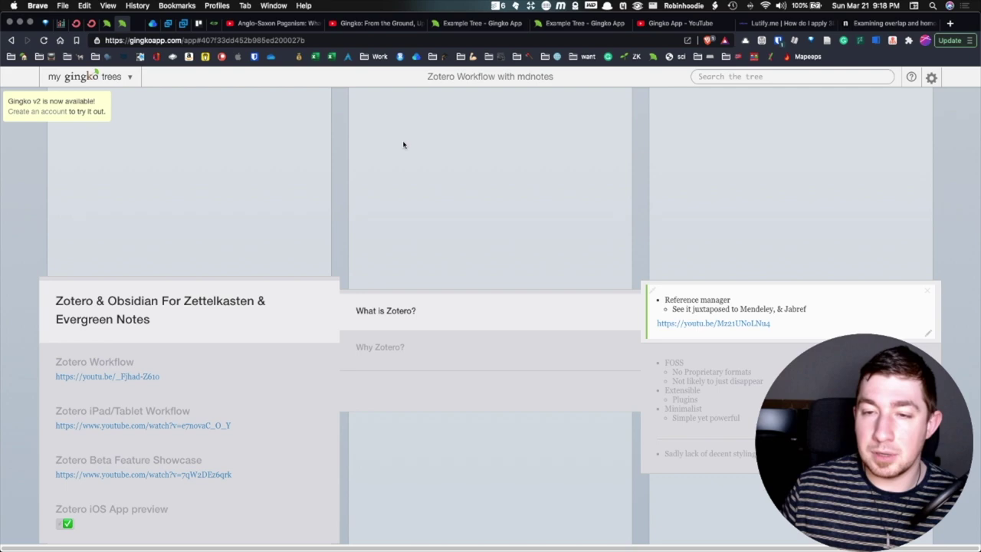
key("Down")
key("Up")
key("Left")
key("Down")
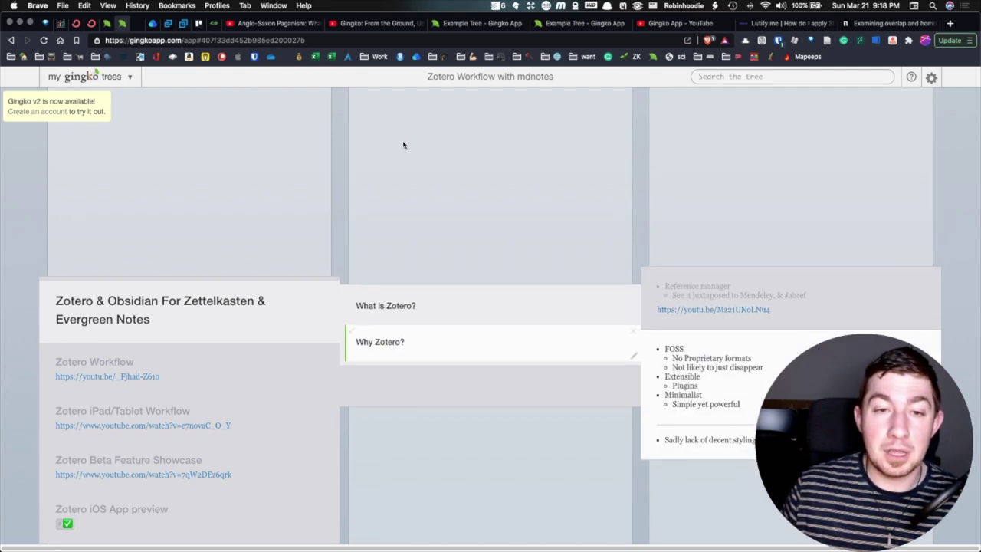
key("Left")
key("Down")
key("ctrl+Right")
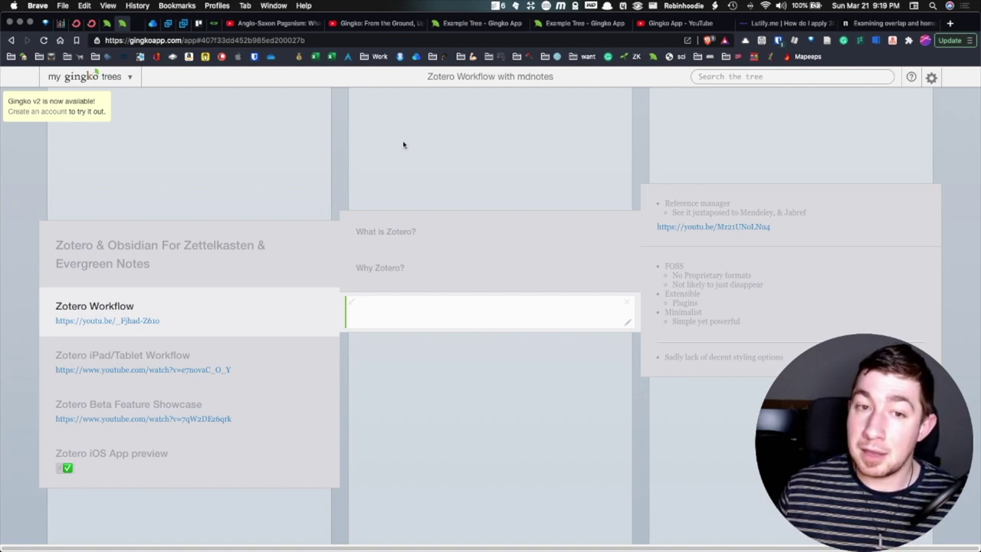
Type 'hello world' into the new card and save it
key("Return")
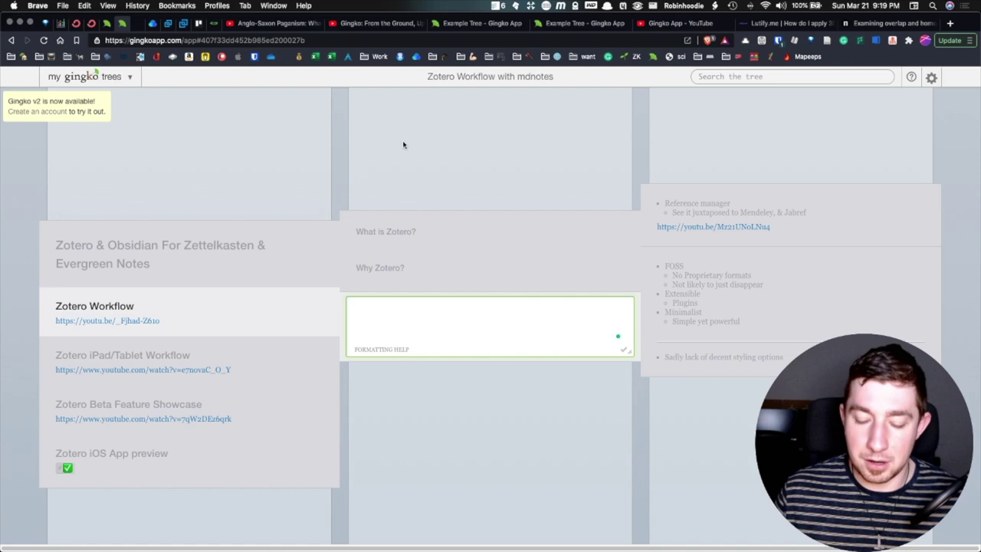
type("hello world")
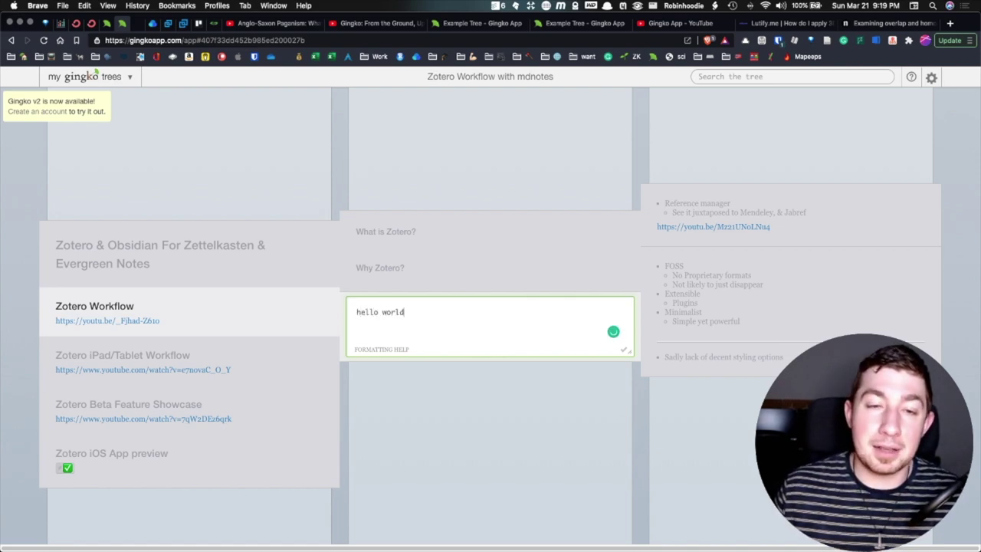
key("Escape")
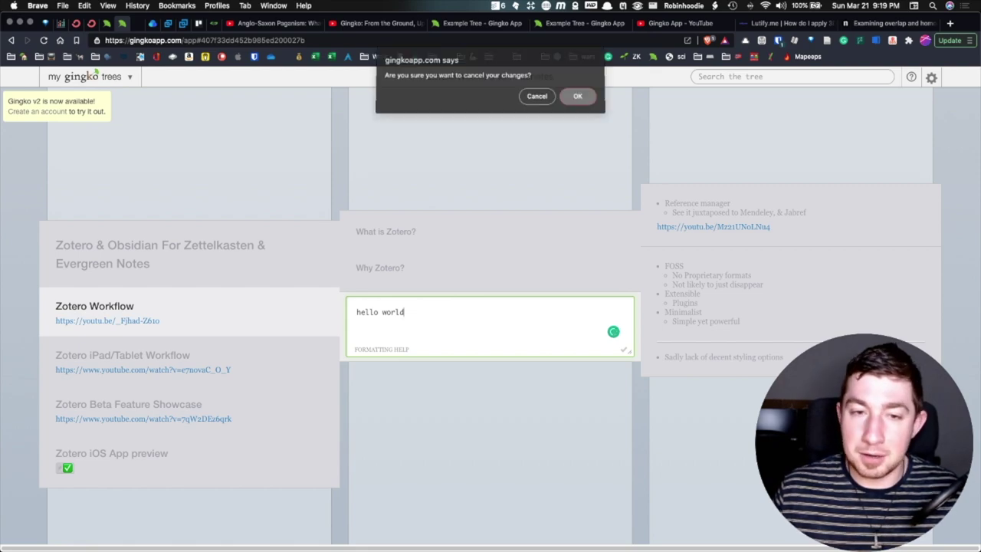
left_click(537, 97)
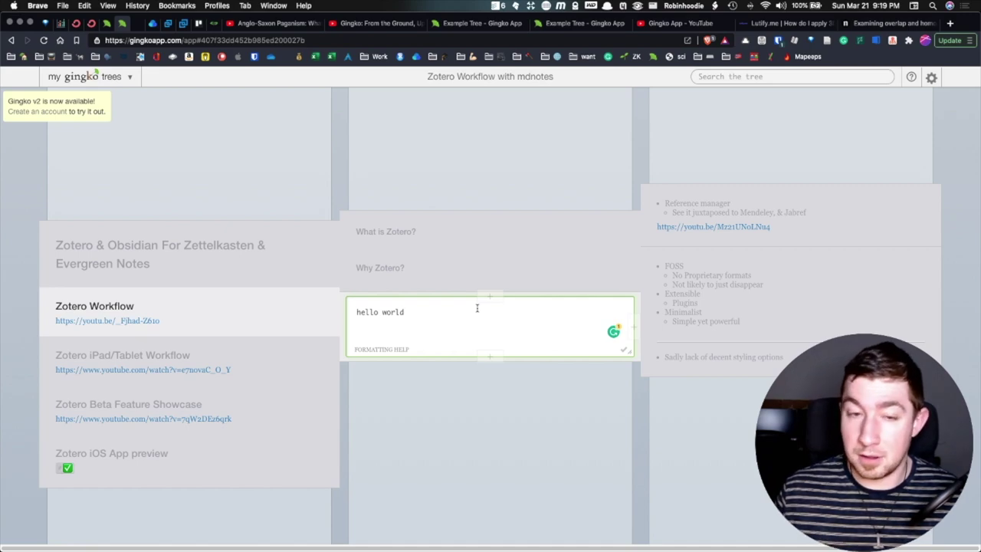
key("ctrl+Return")
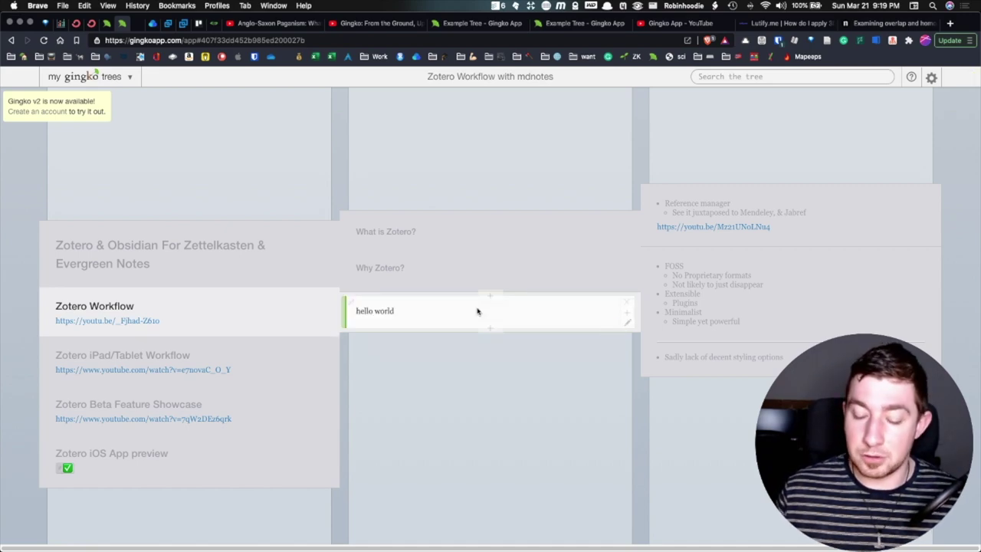
Reselect the hello world card and send it to the trash with Ctrl+Backspace
key("Up")
key("Down")
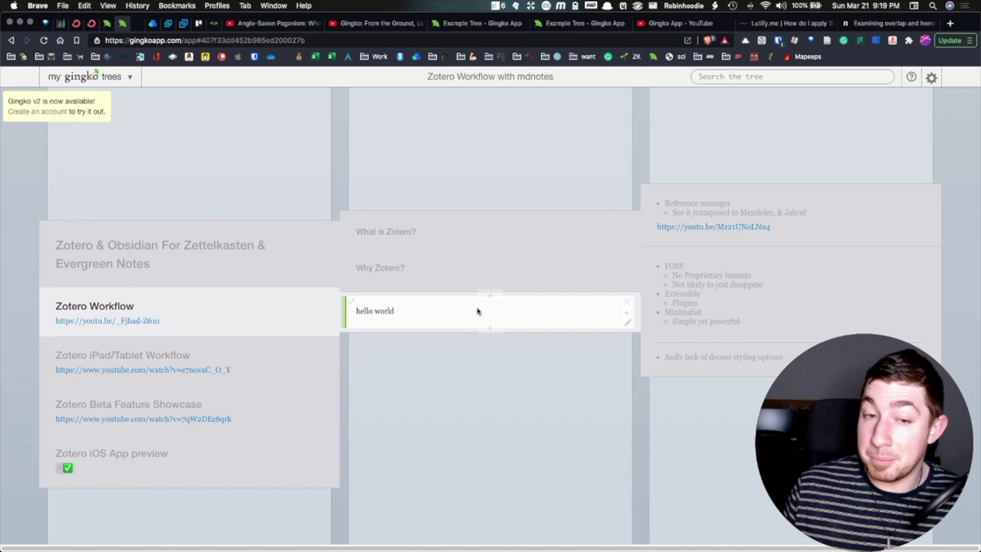
key("ctrl+BackSpace")
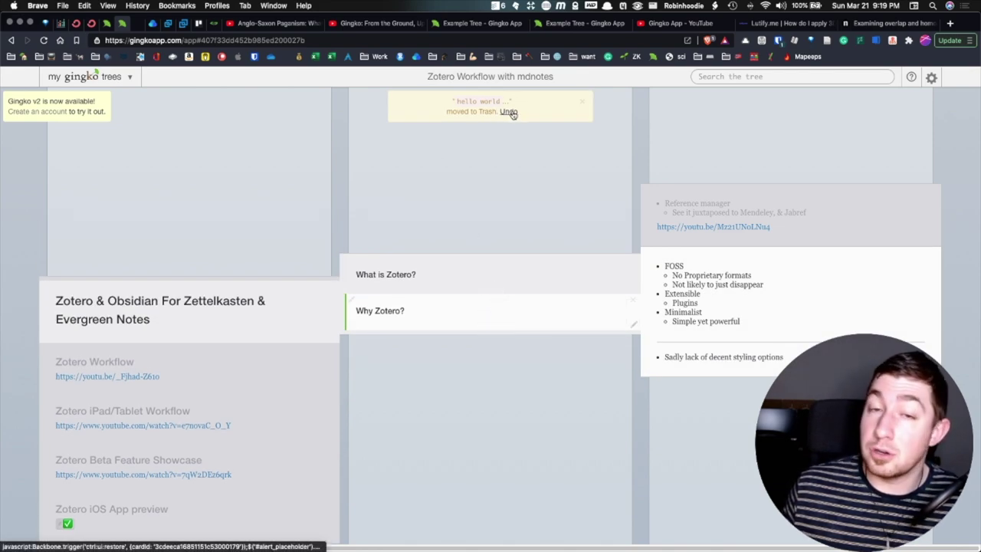
Show the trash from the settings gear and permanently delete the hello world card
left_click(931, 77)
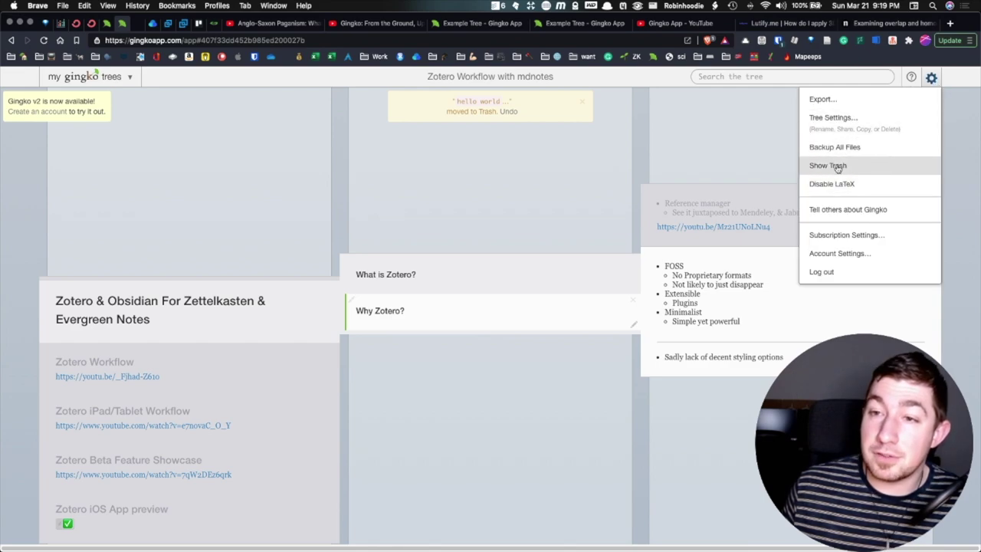
left_click(835, 165)
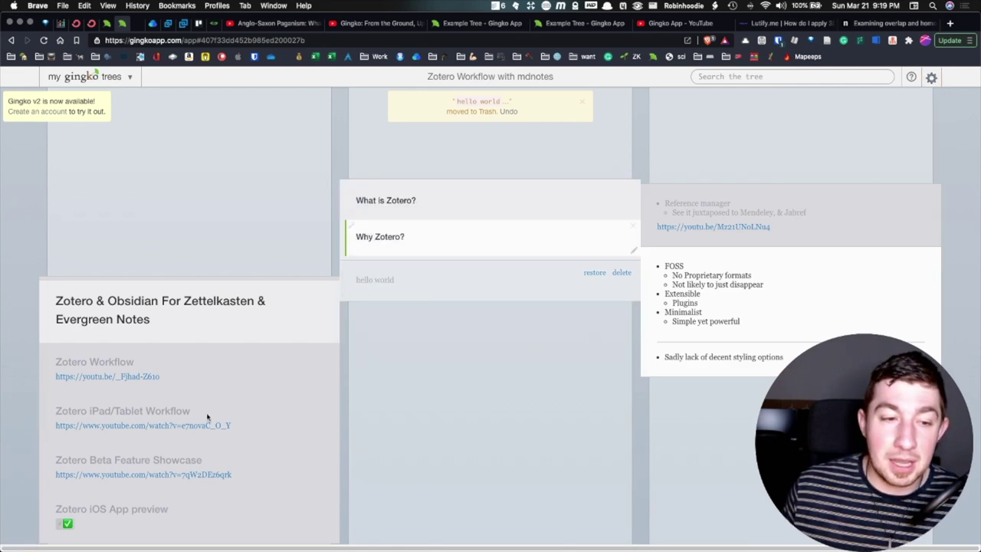
left_click(621, 273)
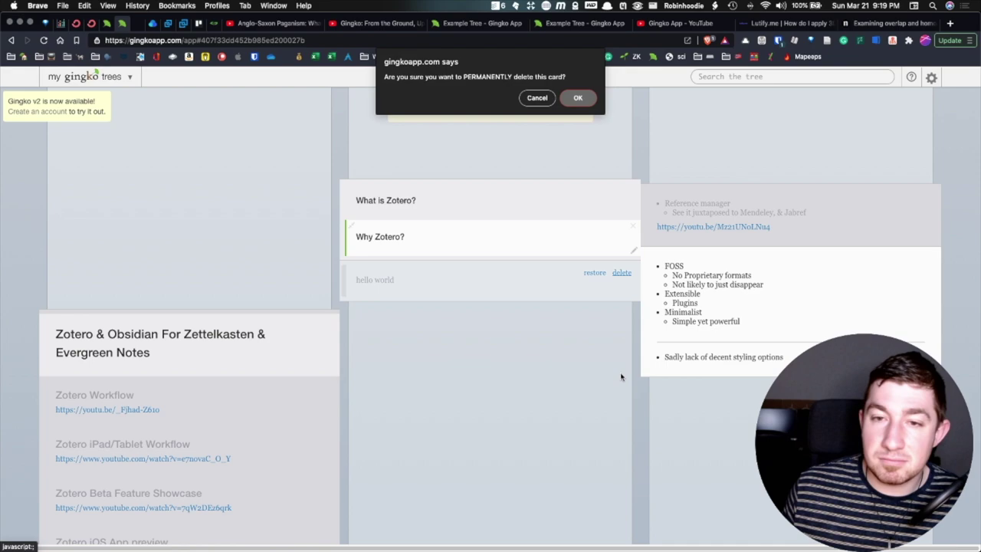
left_click(577, 97)
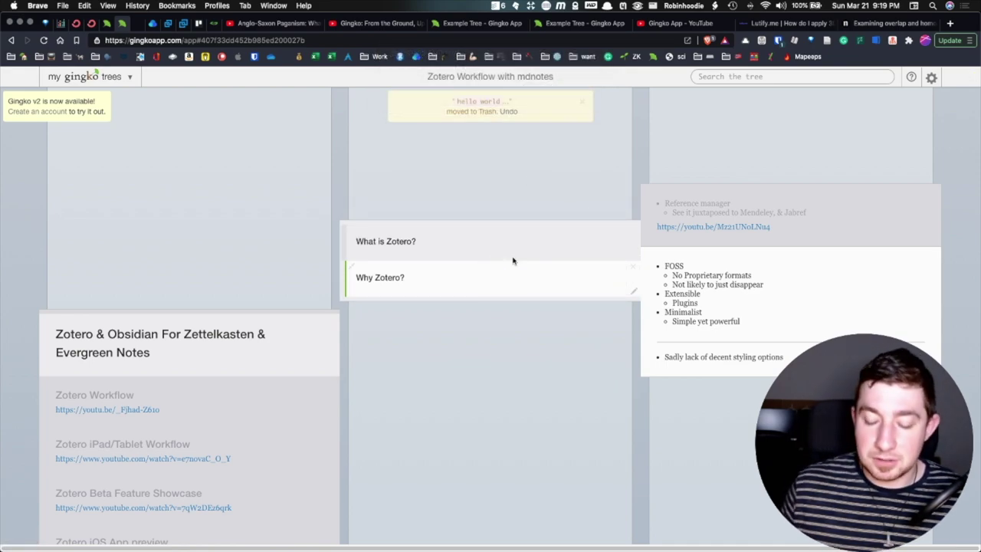
key("Left")
key("Down")
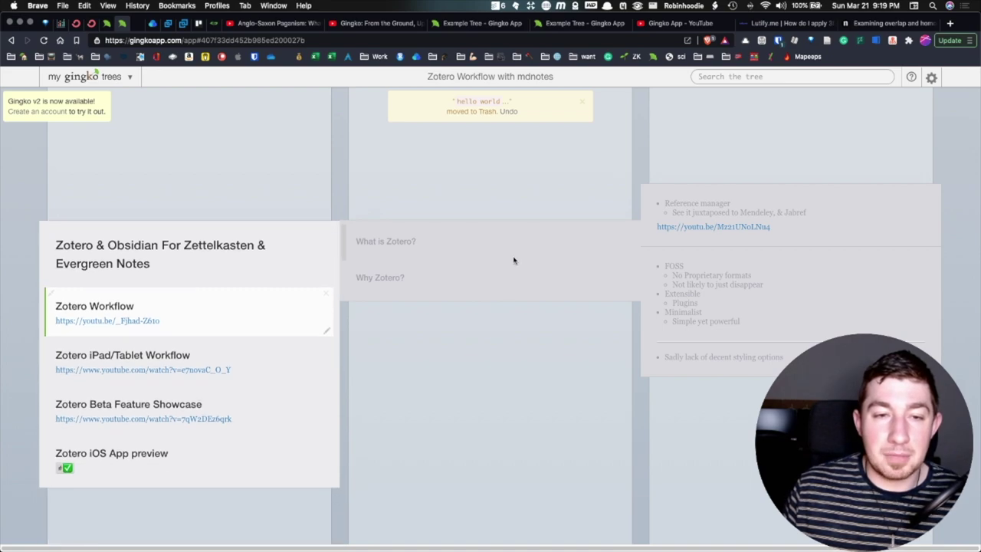
key("Up")
key("Right")
key("Up")
key("Down")
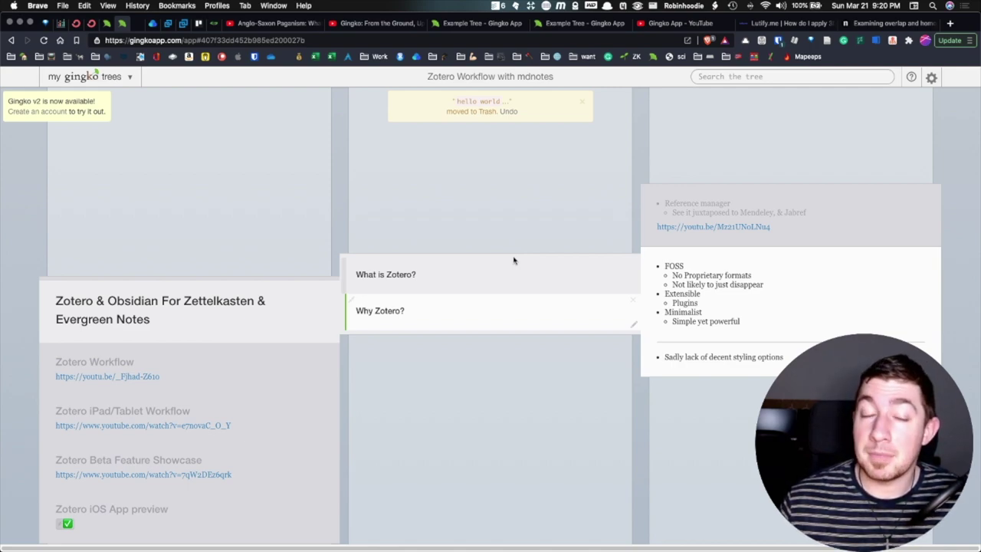
Add a card reading 'content' below Why Zotero? and save it
key("ctrl+j")
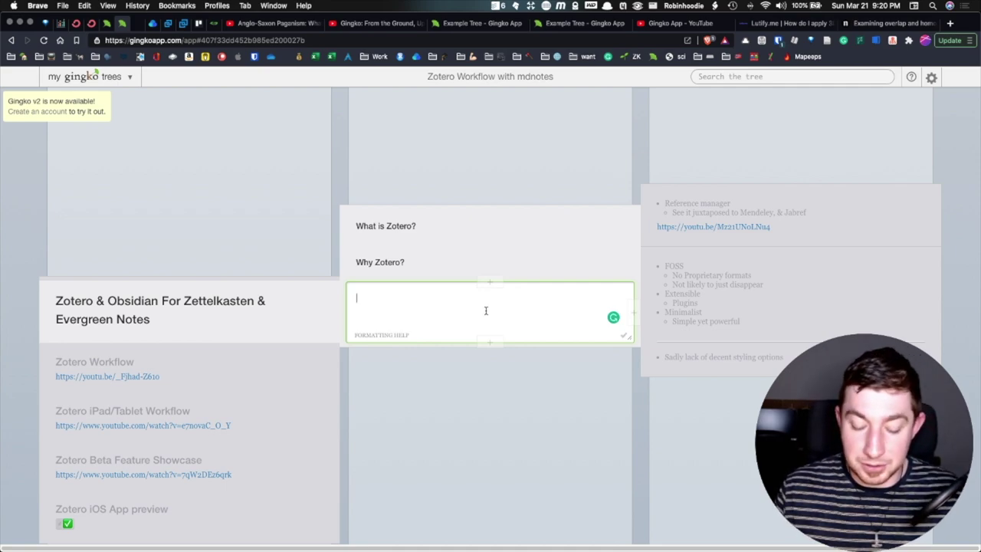
type("content")
key("Return")
key("ctrl+Return")
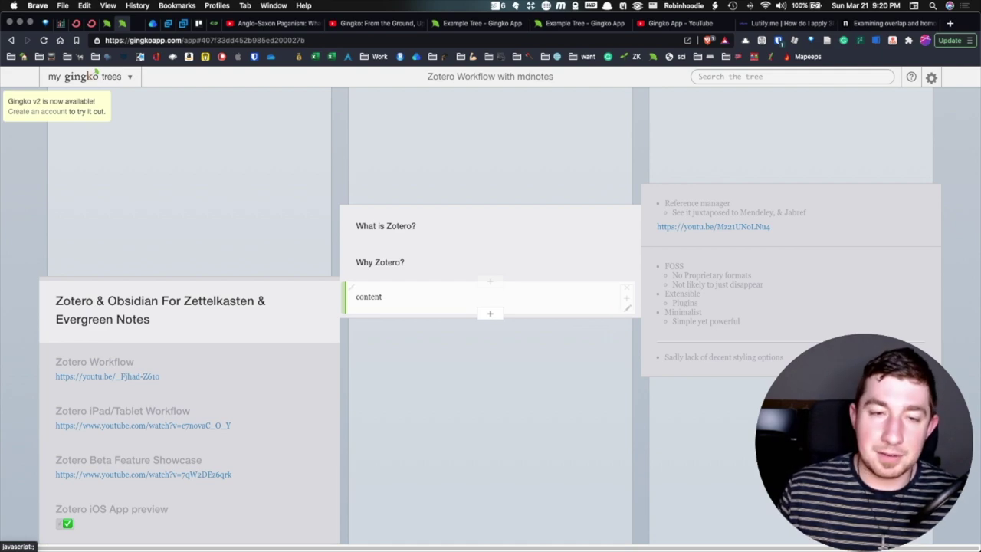
Add a 'more content' card above Why Zotero? and save it
key("Up")
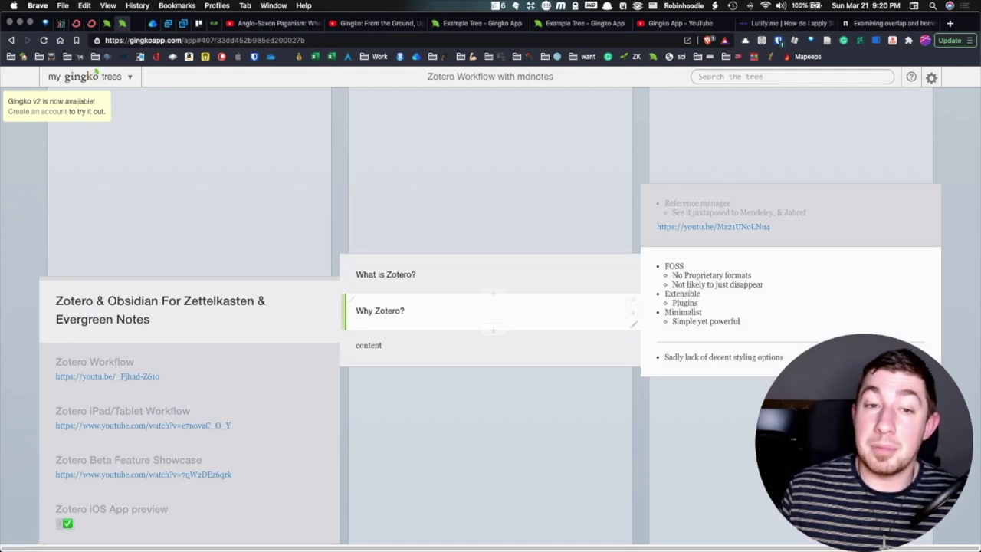
key("ctrl+k")
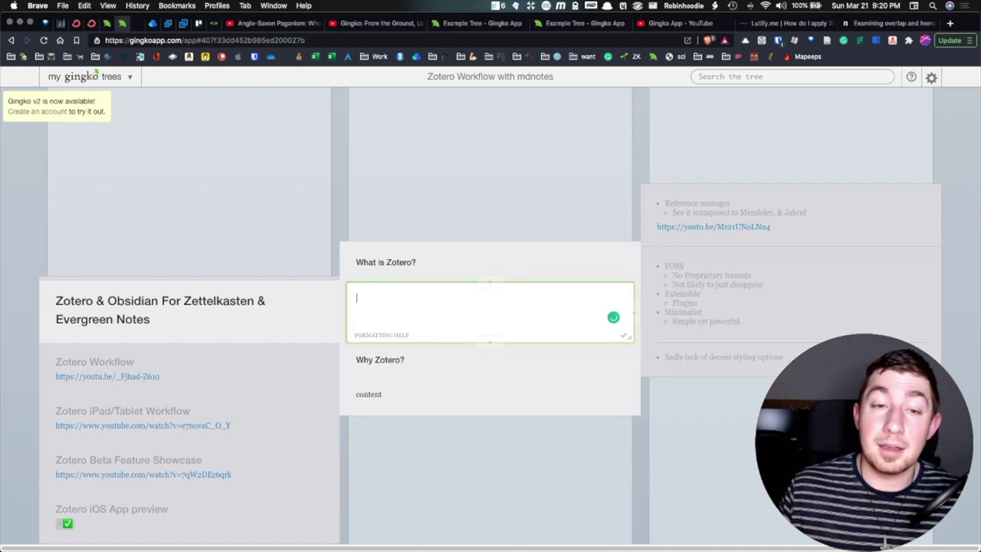
type("more content")
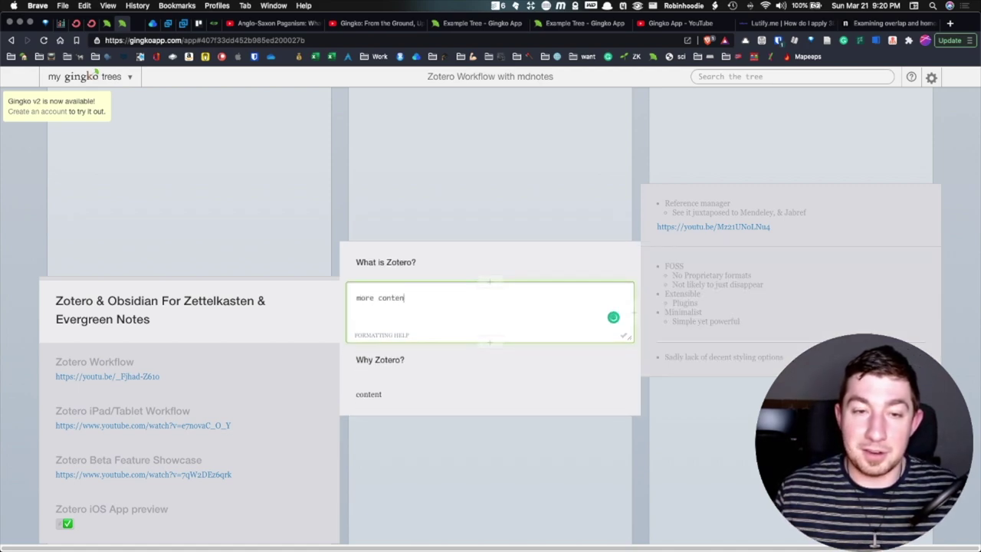
key("ctrl+Return")
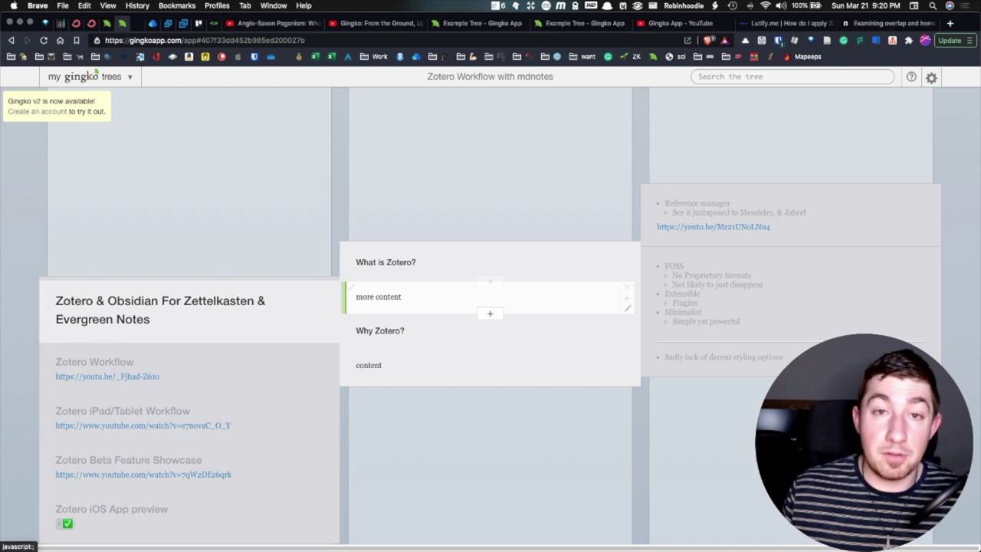
Add a second 'content' card below the first content card and save it
key("Down")
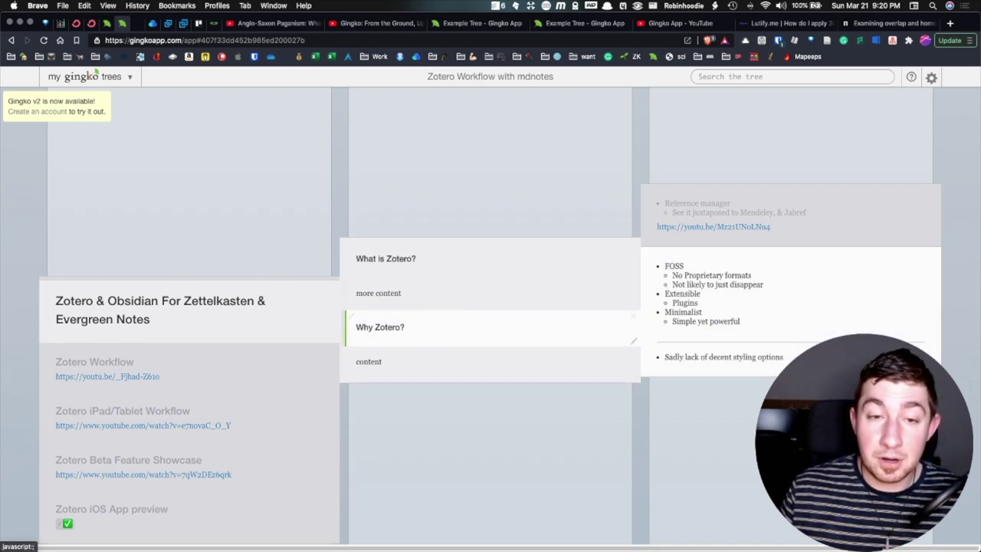
key("Up")
key("Up")
key("Down")
key("Down")
key("Down")
key("ctrl+j")
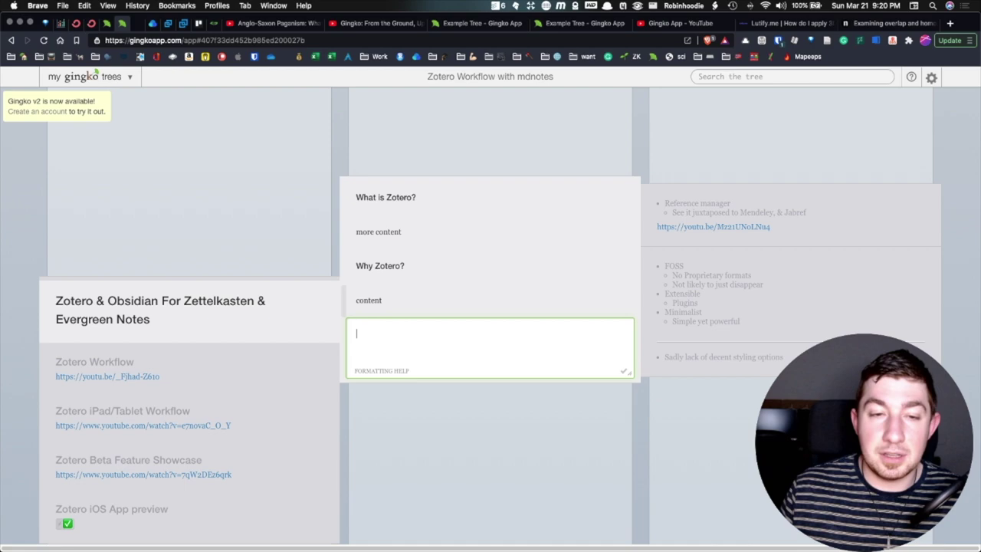
type("content")
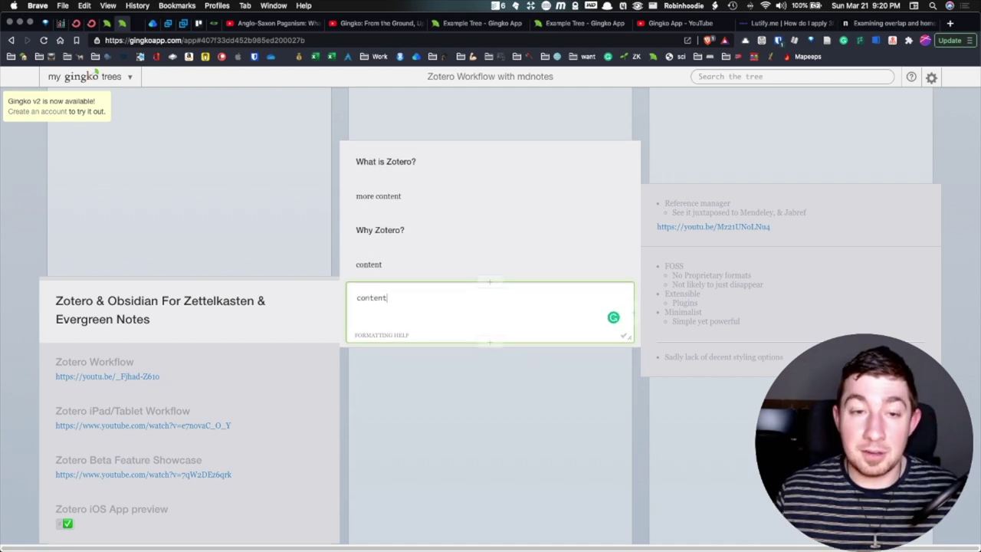
key("ctrl+Return")
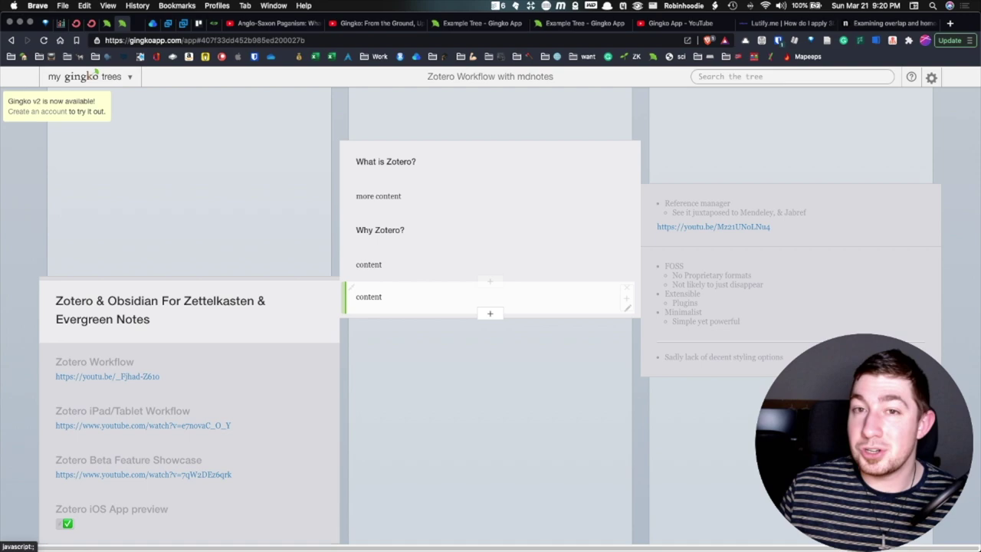
Move the 'more content' card below Why Zotero?
key("Up")
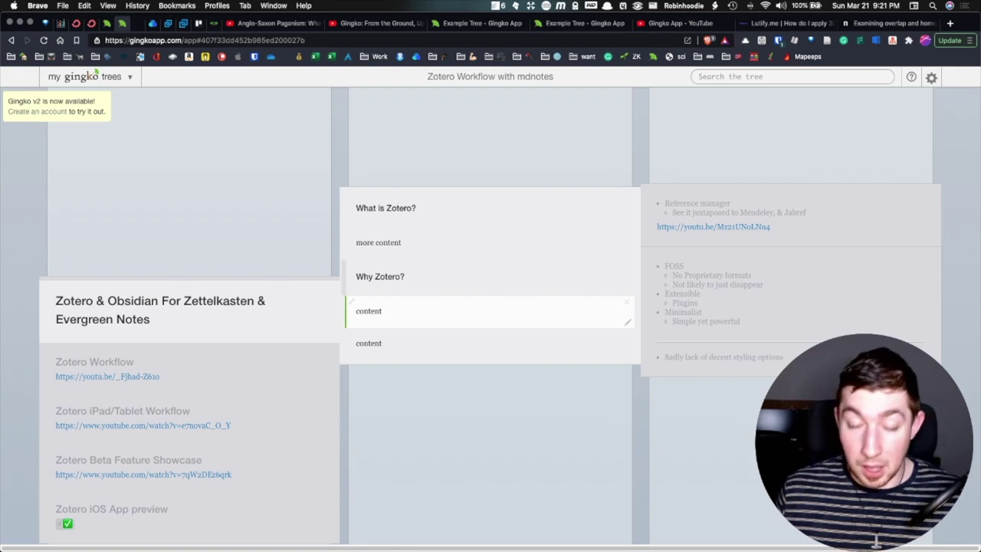
key("Up")
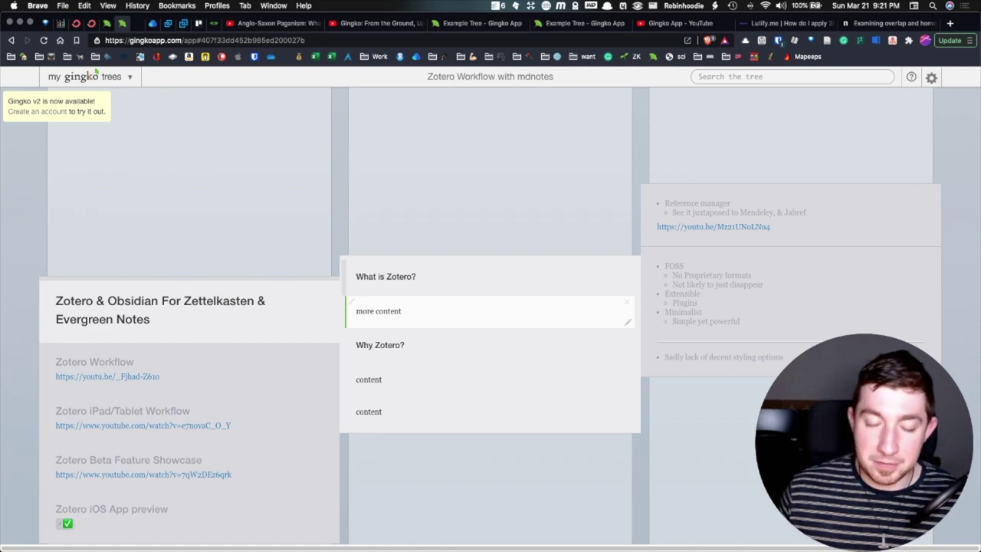
key("alt+Down")
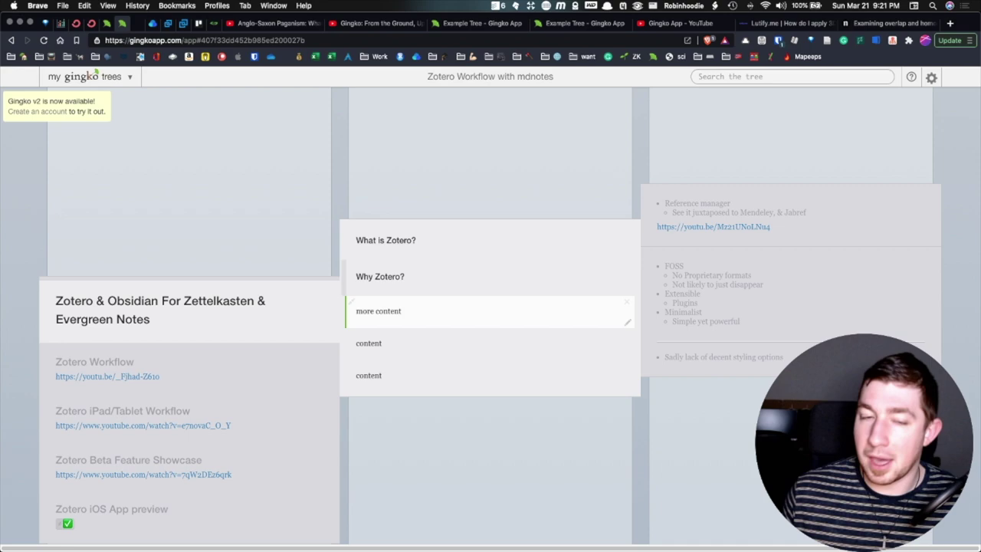
Merge the two 'content' cards up into the 'more content' card with Ctrl+Shift+Up
key("Down")
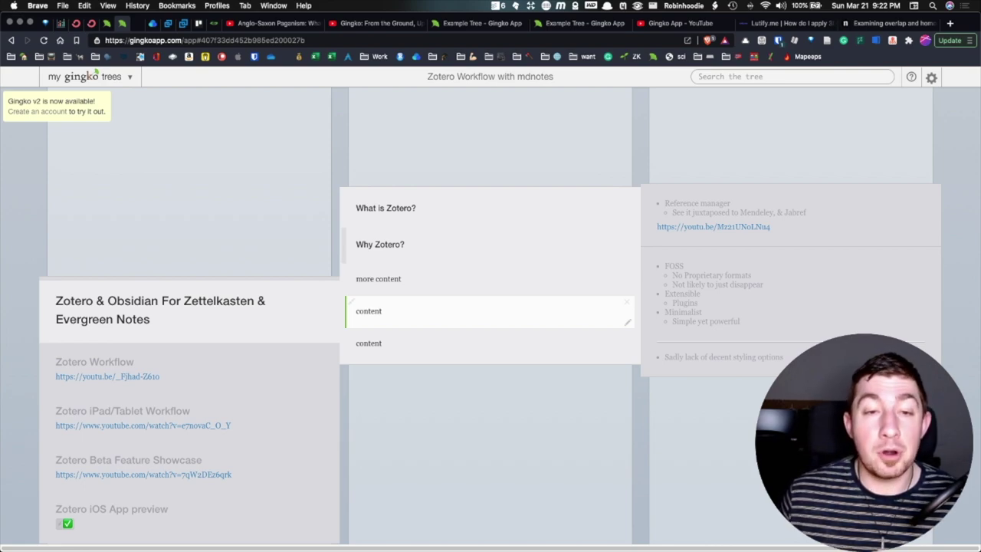
key("Down")
key("Up")
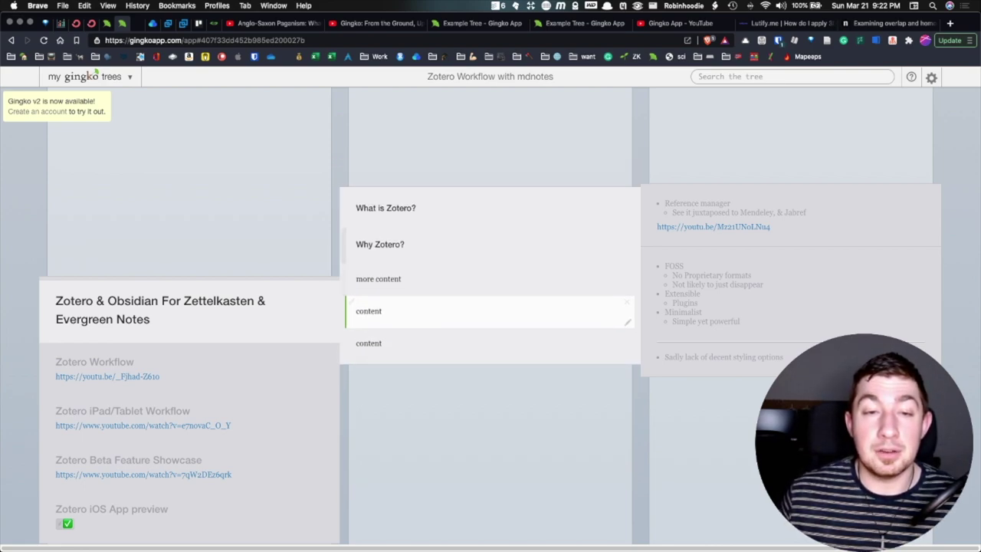
key("Up")
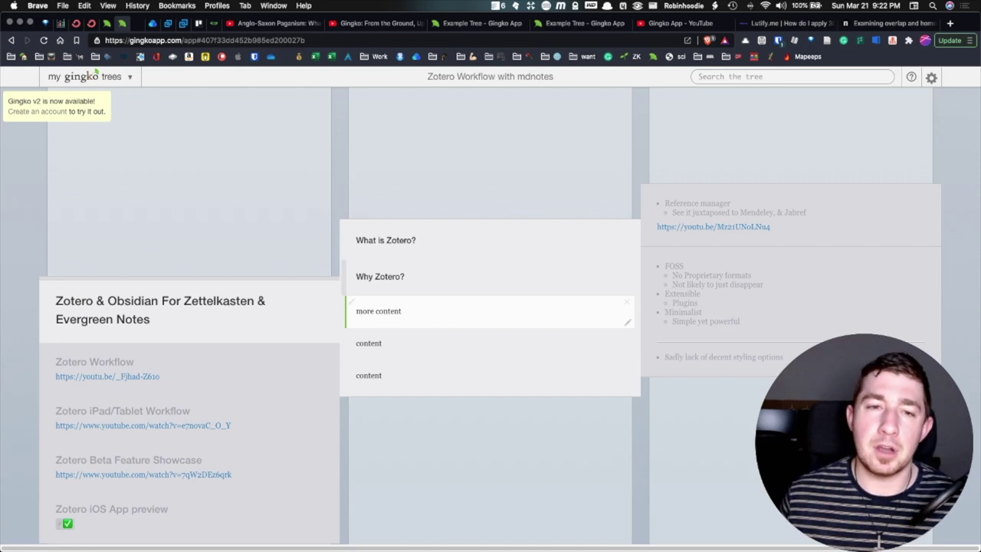
key("Down")
key("Down")
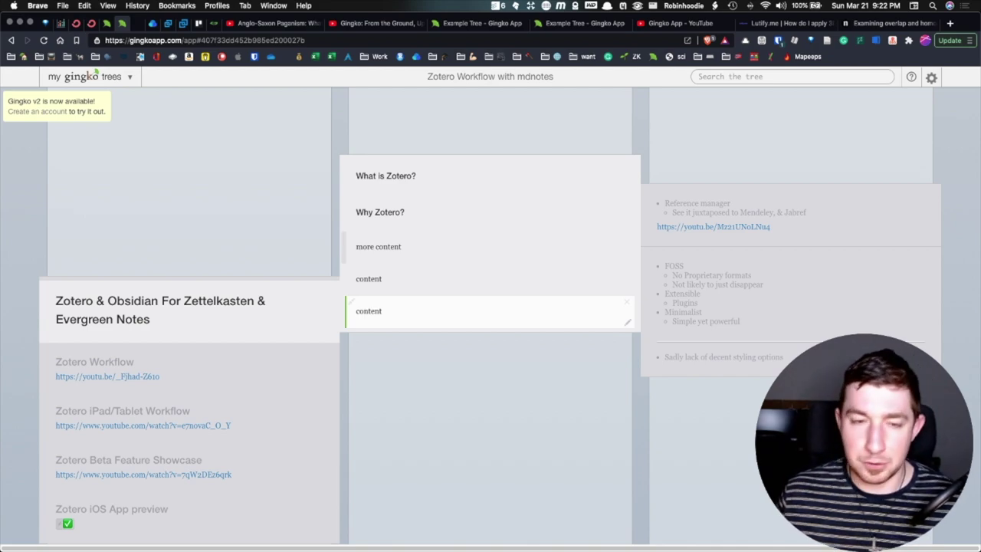
key("ctrl+shift+Up")
key("ctrl+shift+Up")
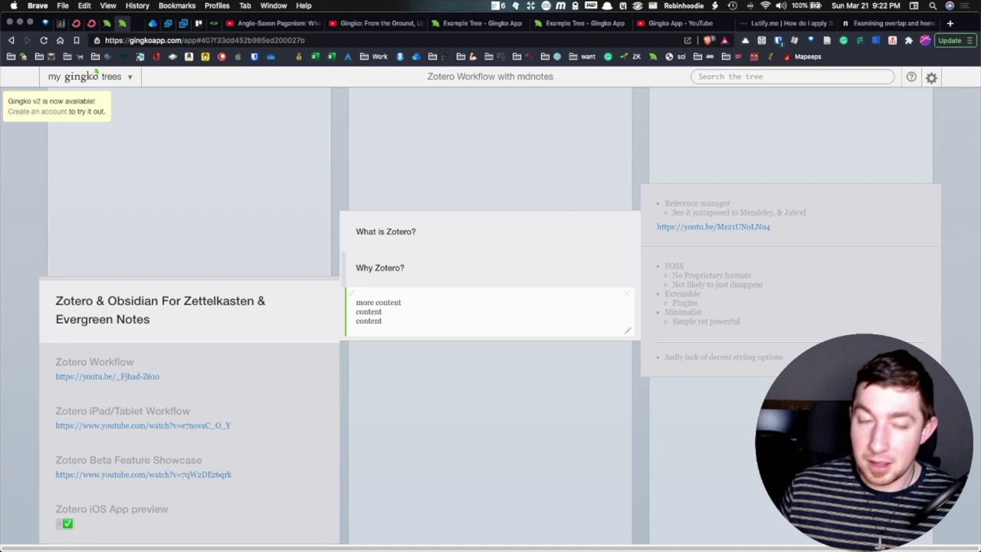
Split the merged card at each line end into 'more content', 'content' and 'content' cards and save
key("Return")
key("Up")
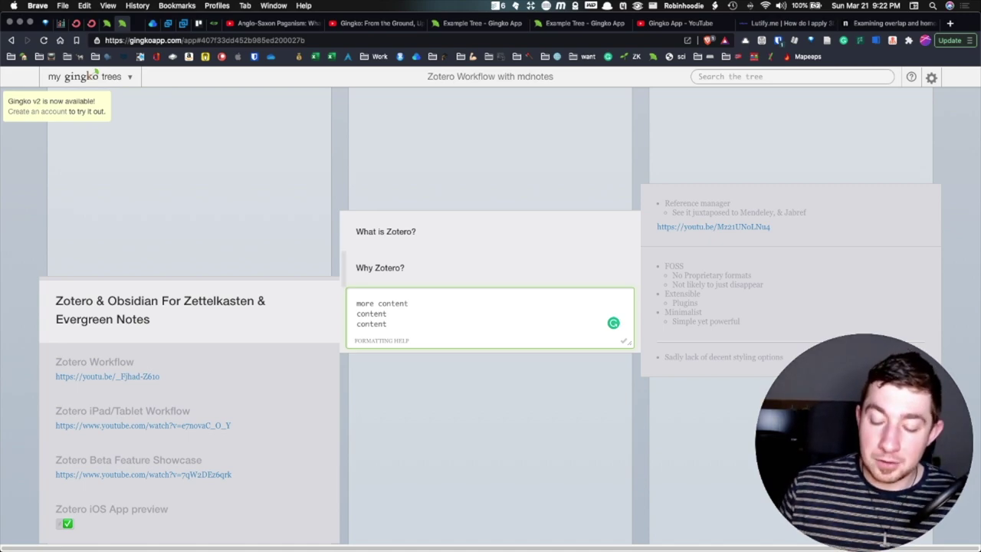
key("Up")
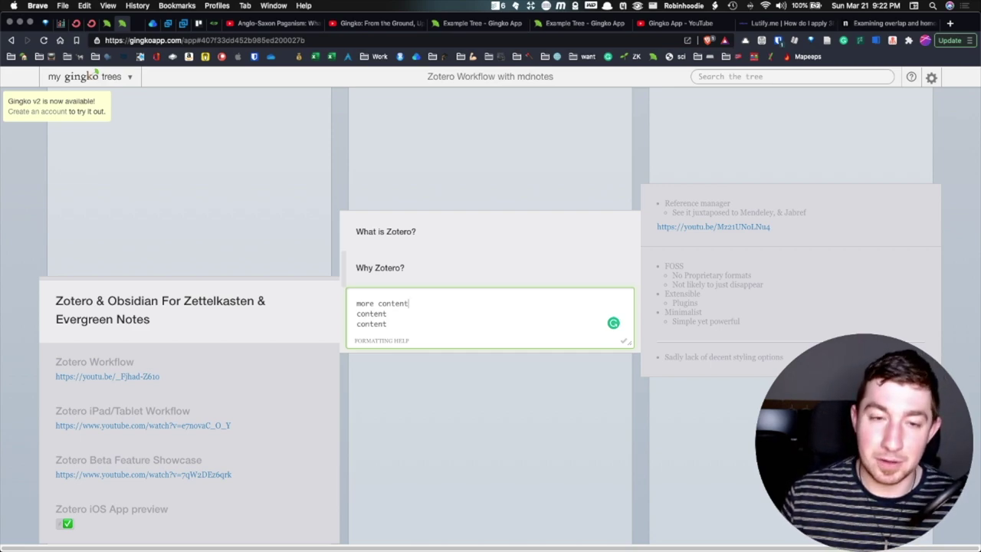
key("ctrl+j")
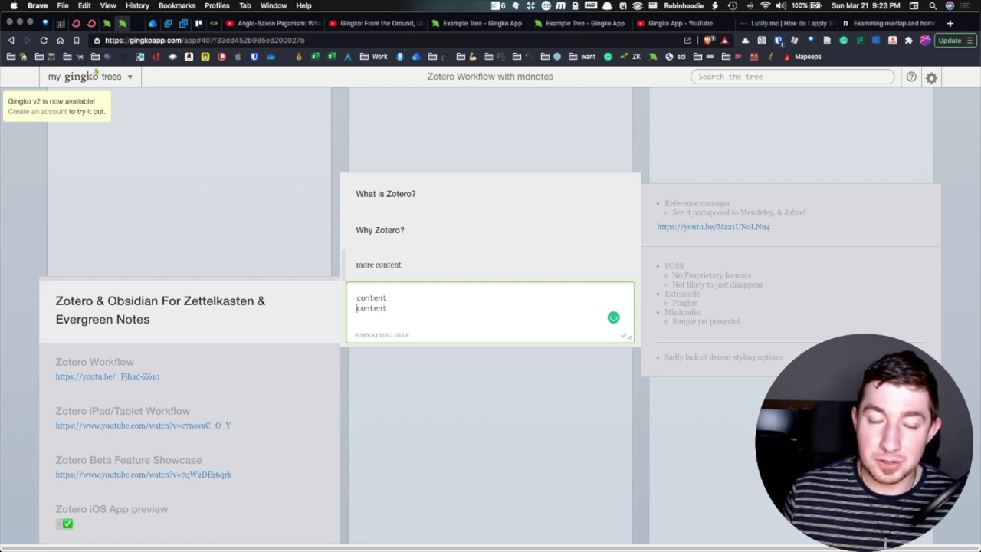
key("ctrl+j")
key("ctrl+Return")
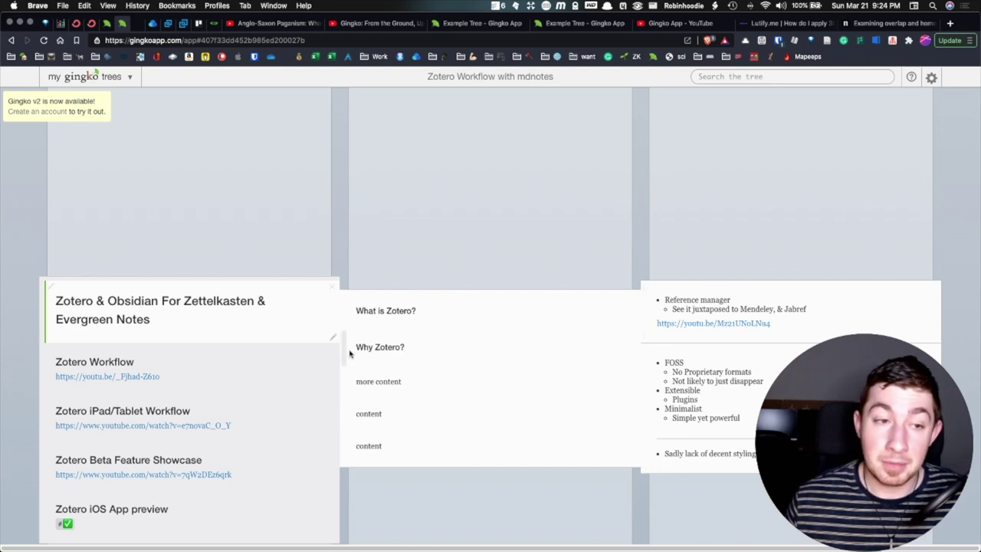
key("Down")
key("Down")
key("Down")
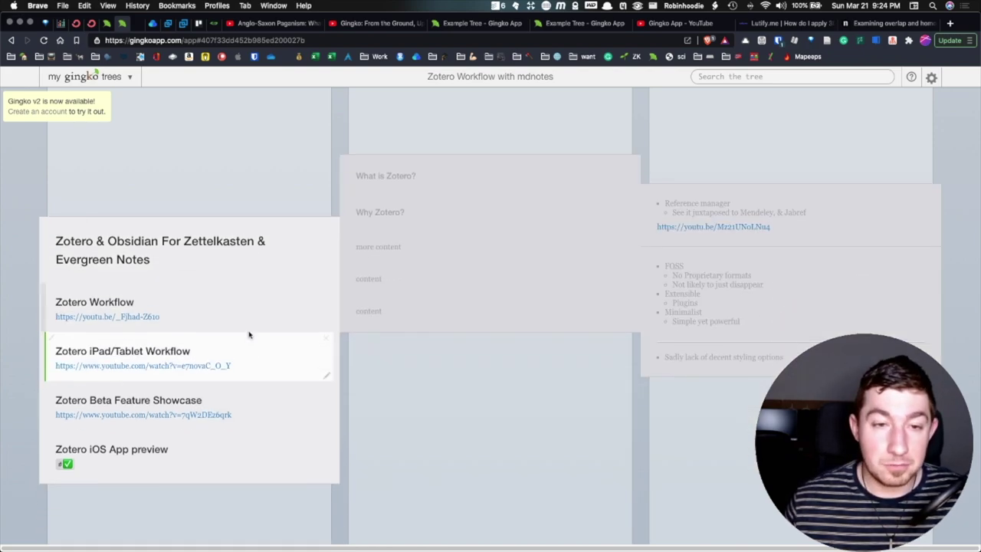
key("Up")
key("Up")
key("Up")
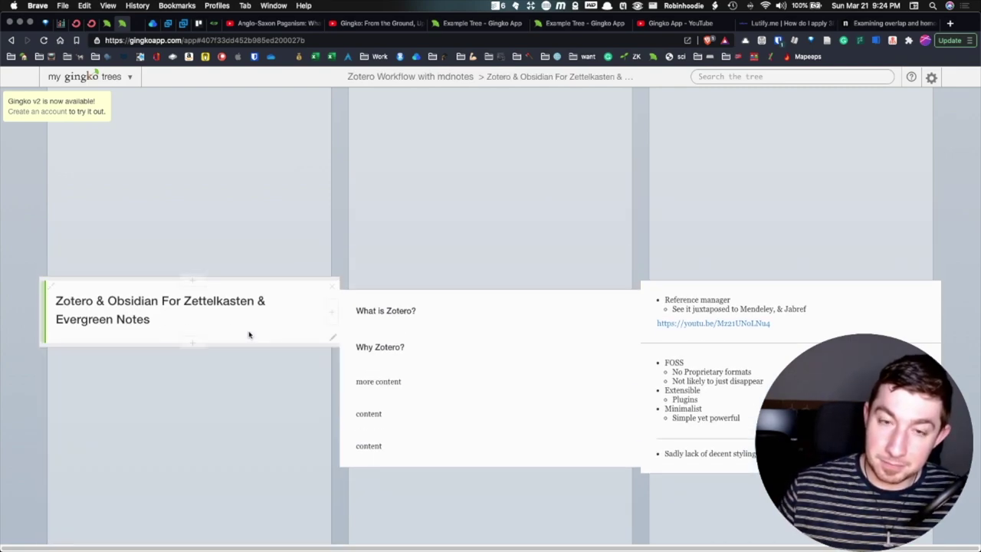
key("Right")
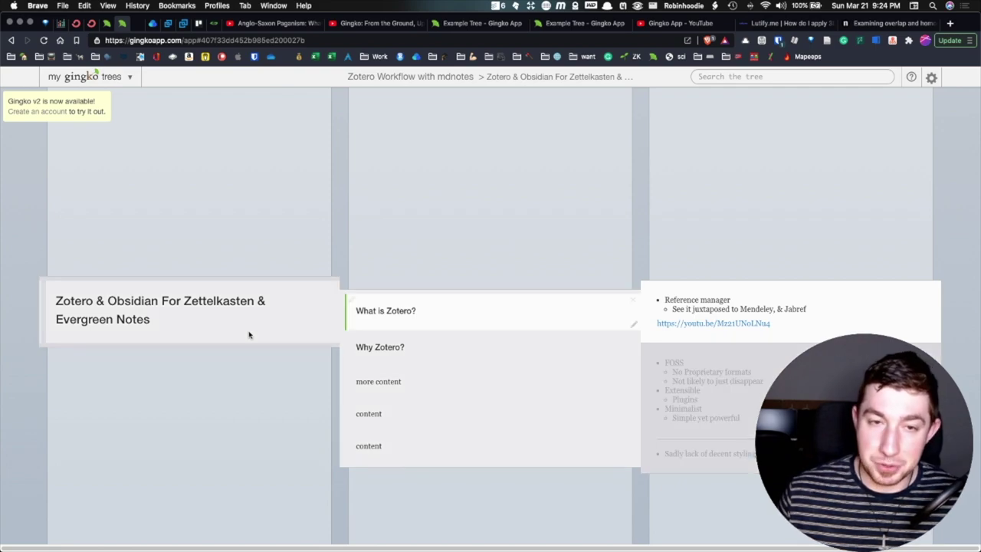
key("Down")
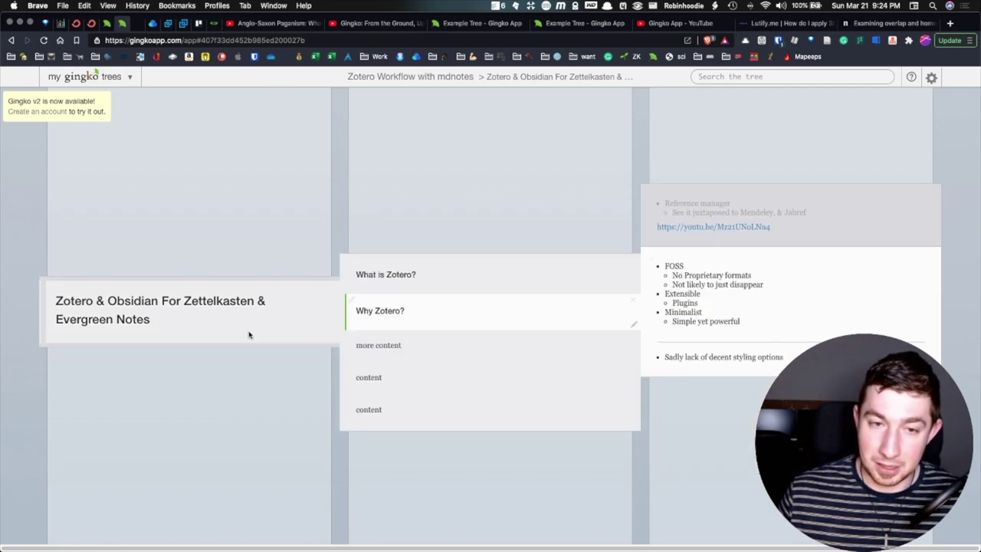
key("Left")
key("Right")
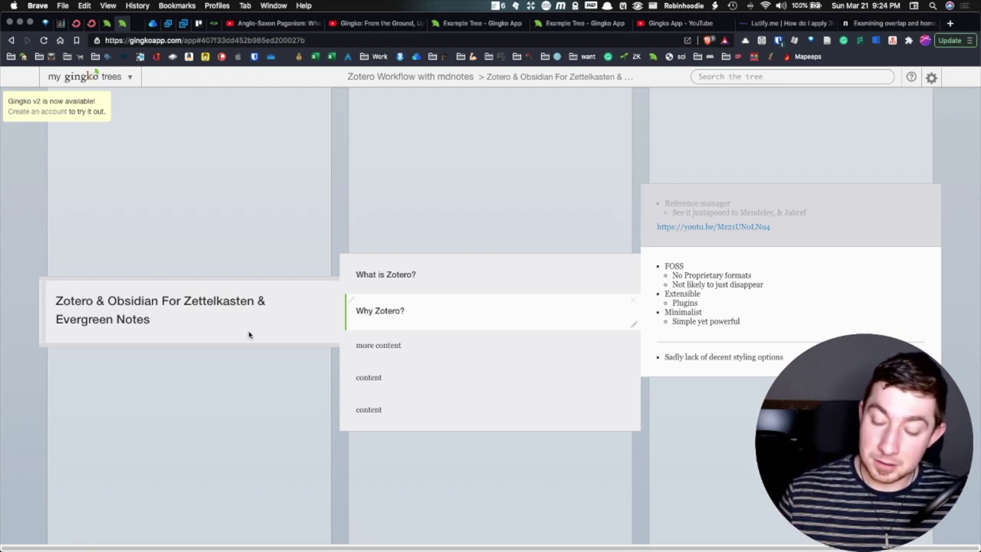
key("Left")
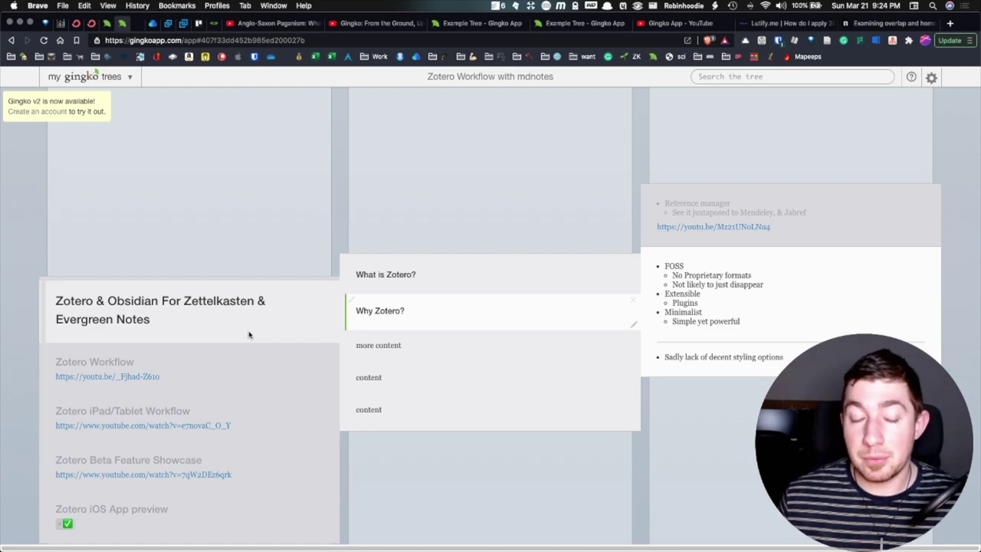
key("Right")
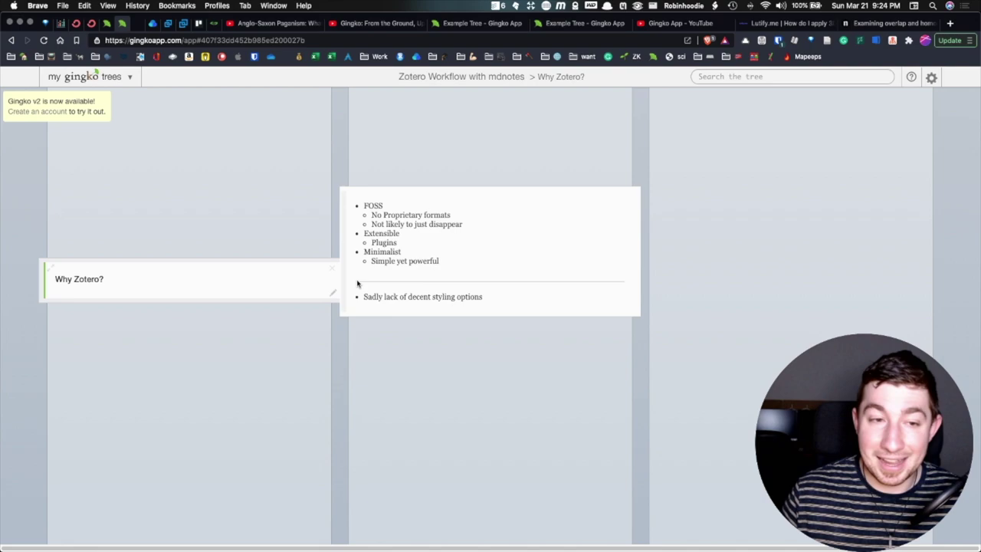
key("Left")
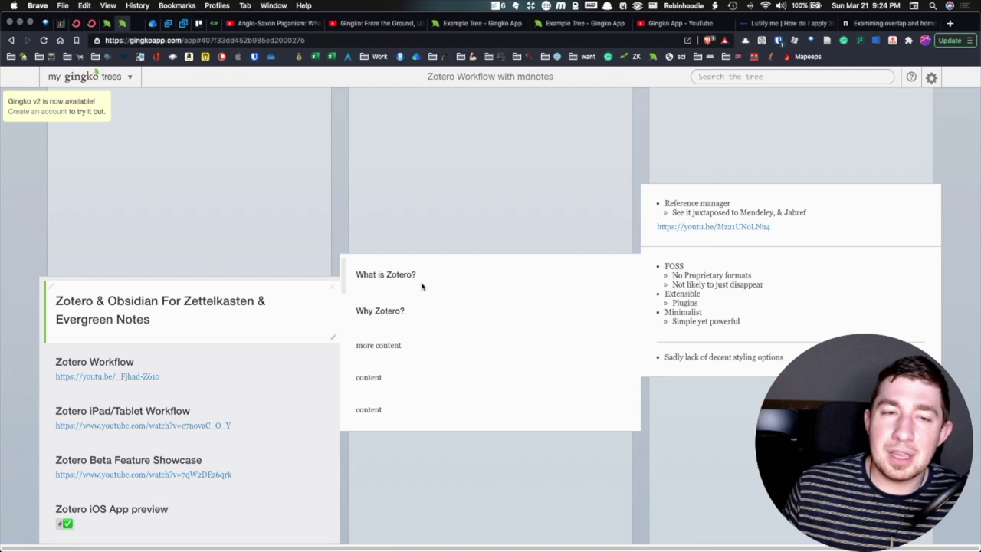
double_click(247, 320)
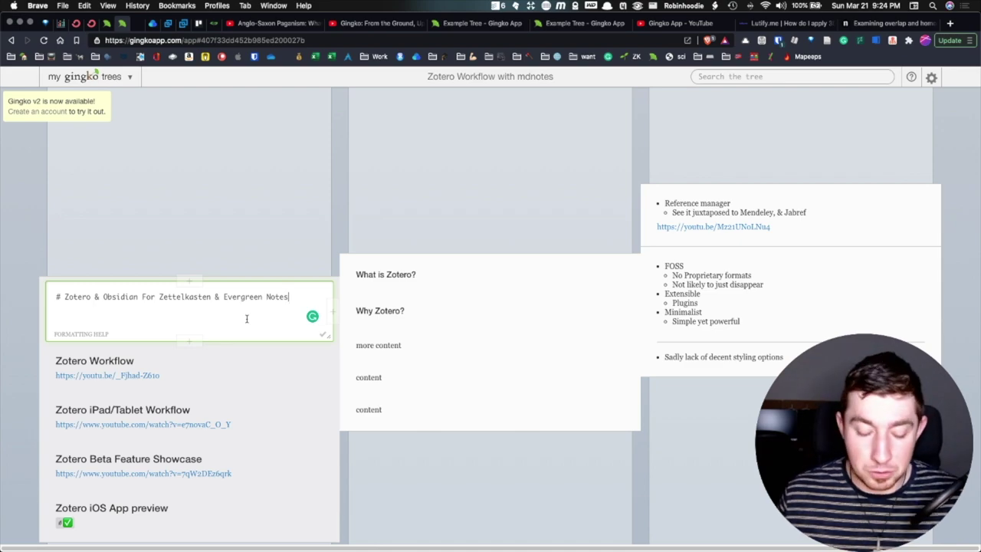
key("shift+Return")
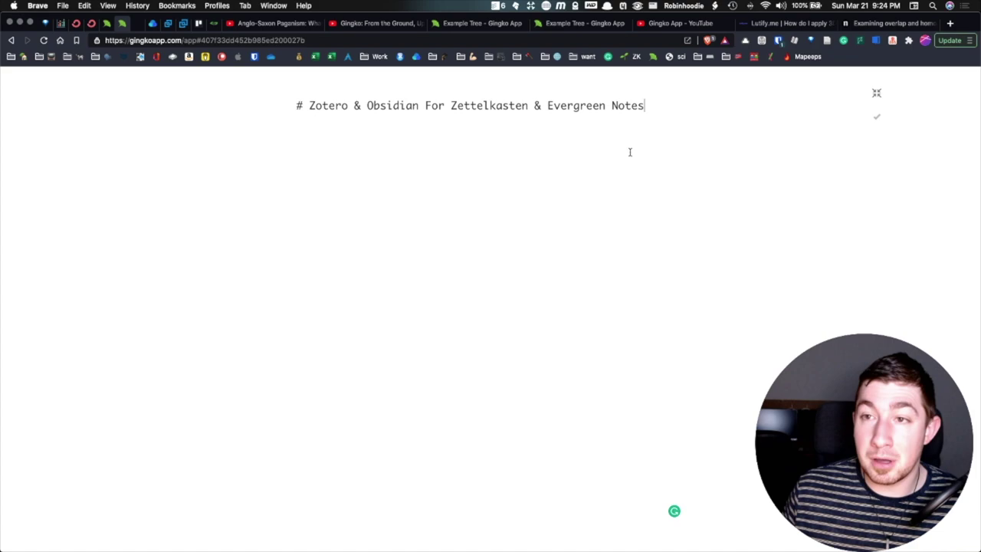
key("ctrl+Return")
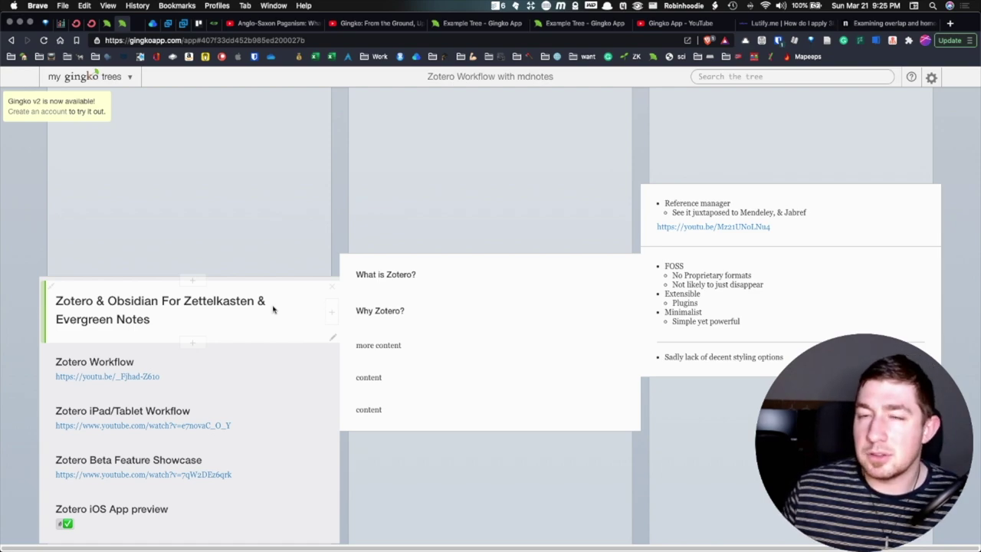
key("Right")
key("Up")
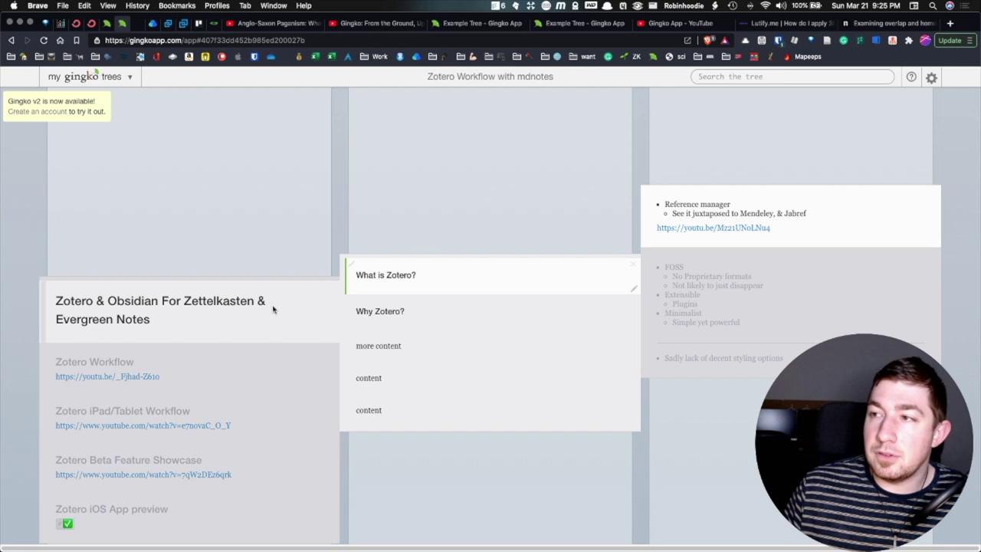
key("Return")
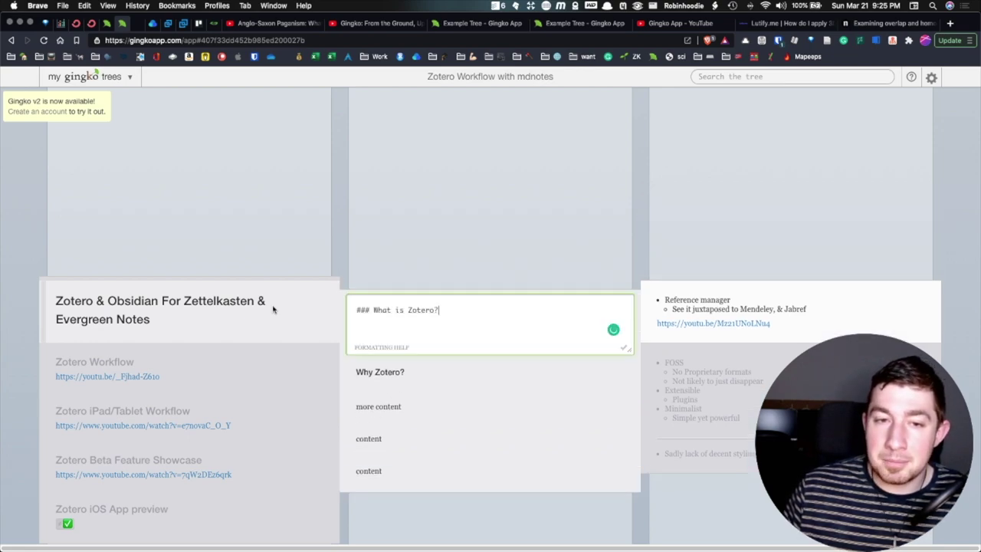
key("Return")
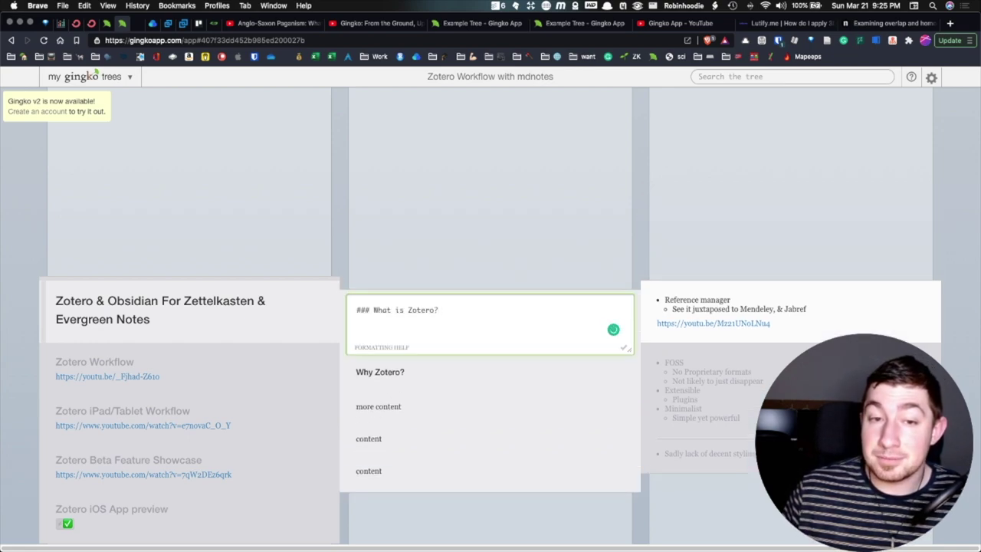
key("ctrl+Return")
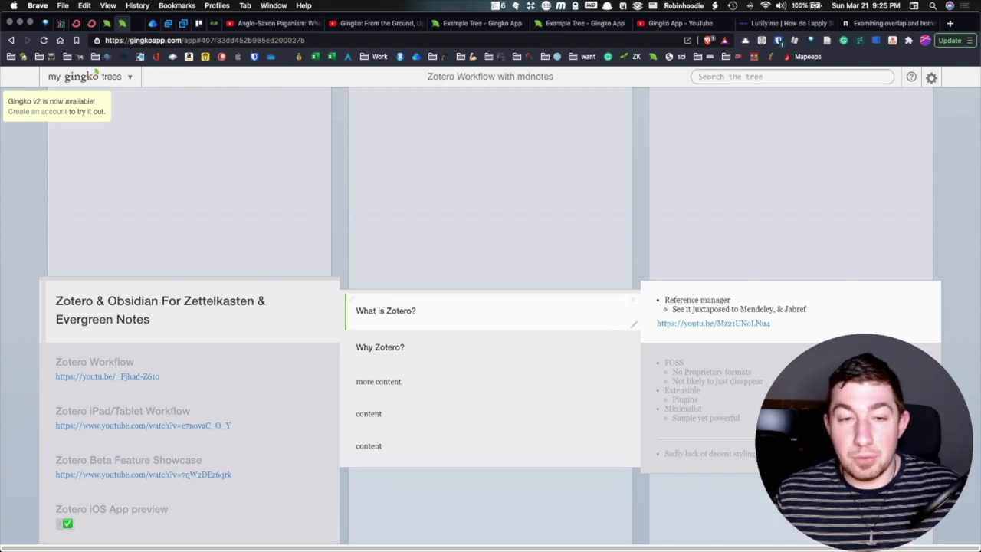
key("shift+Return")
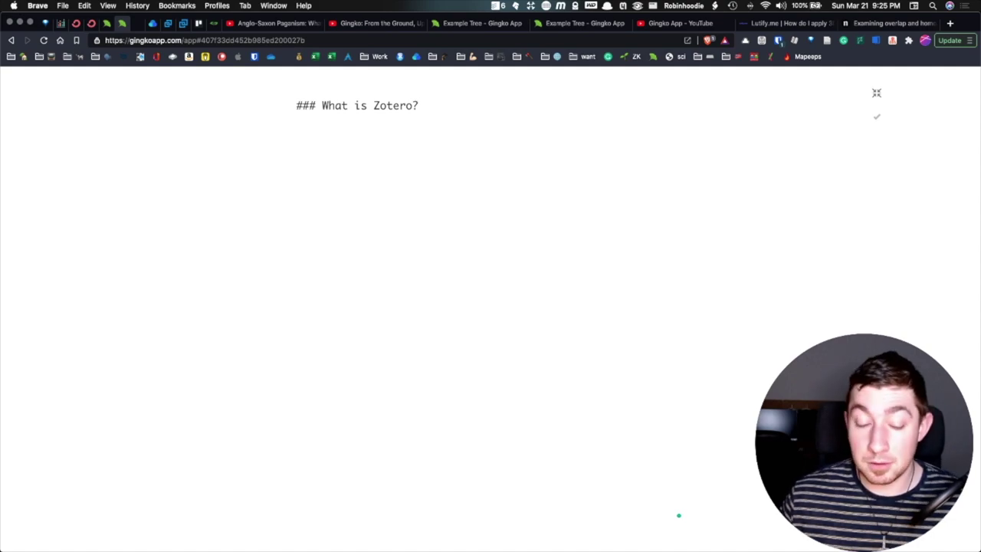
key("ctrl+Return")
key("Down")
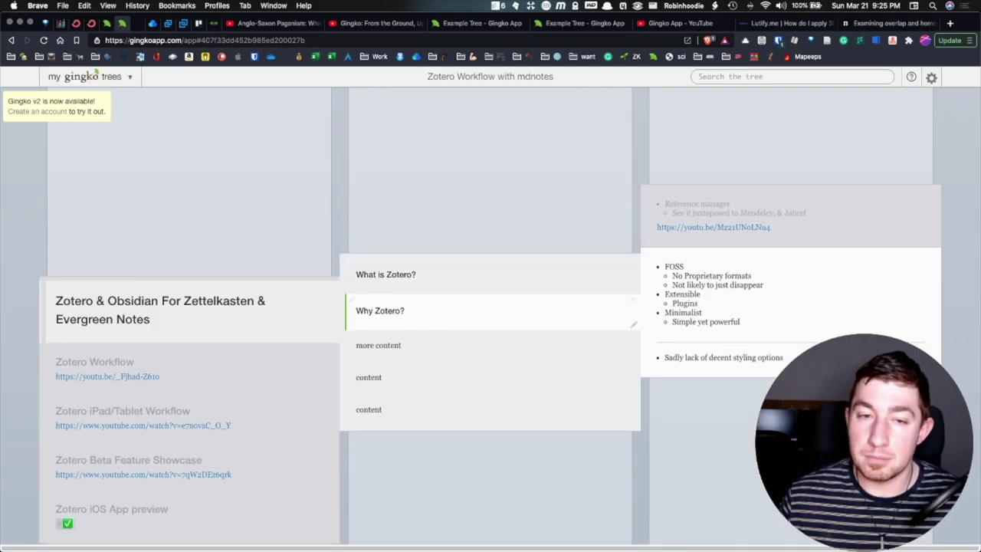
key("Up")
key("Down")
key("Up")
key("Down")
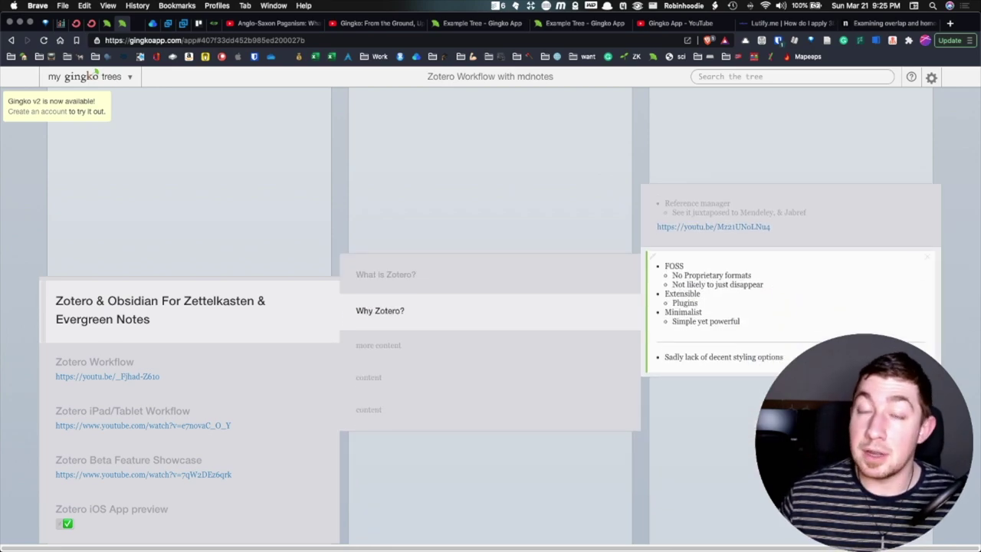
key("Return")
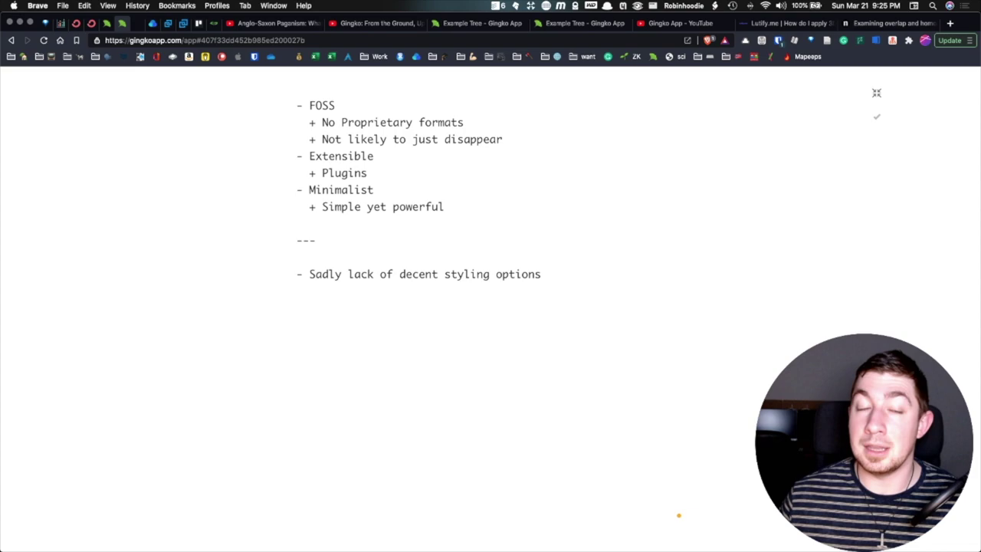
key("ctrl+Return")
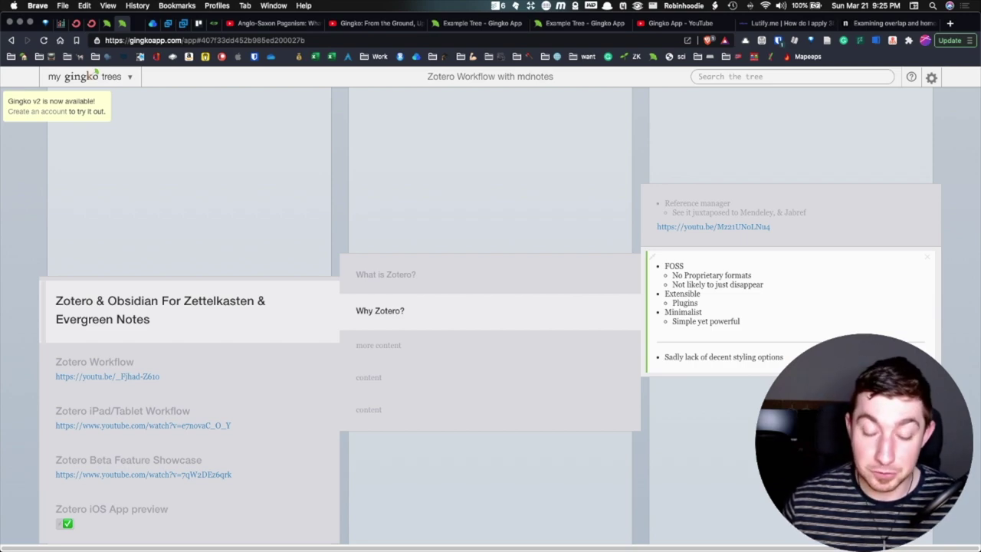
key("shift+Return")
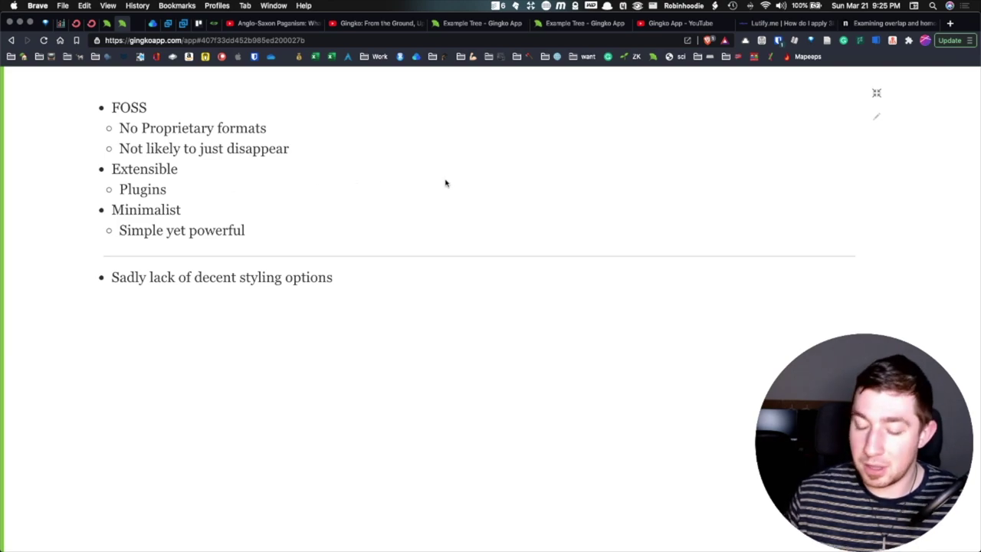
key("Return")
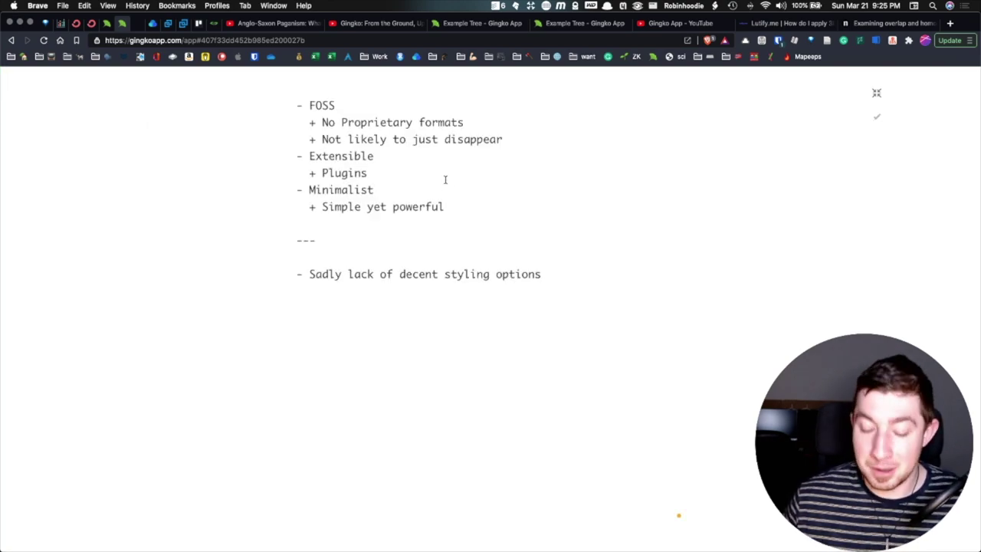
key("ctrl+Return")
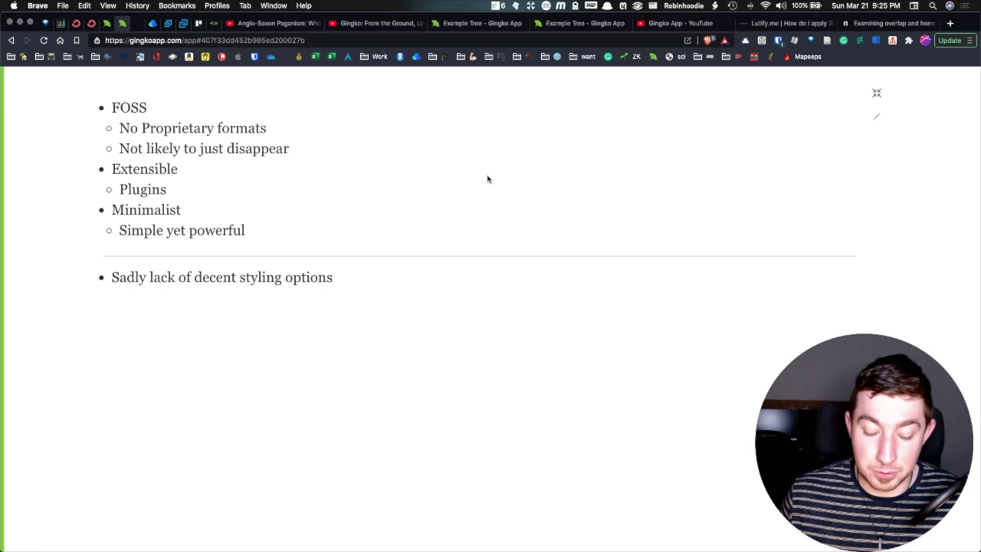
key("Escape")
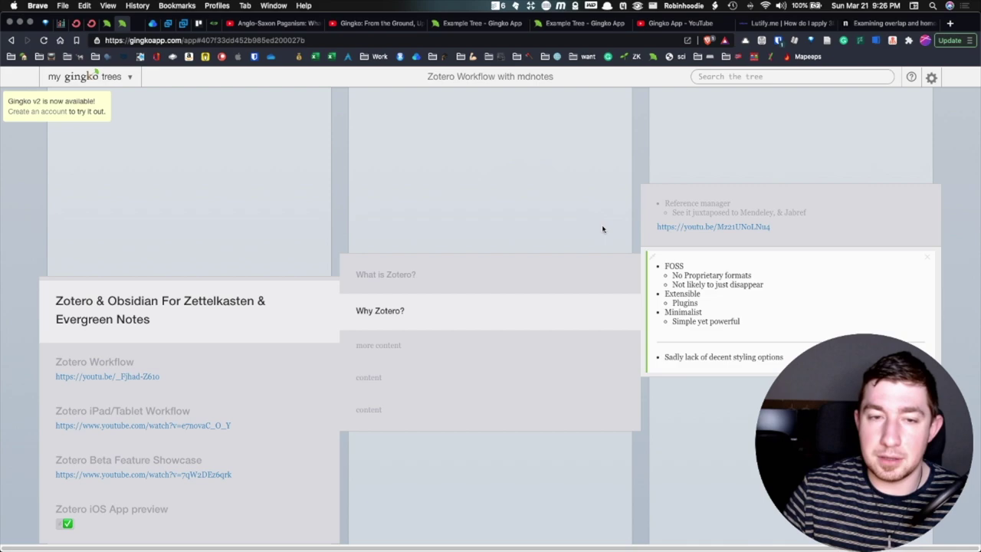
Select the last content card, move up one card, and show the Keyboard shortcuts list with '?'
left_click(440, 387)
left_click(461, 357)
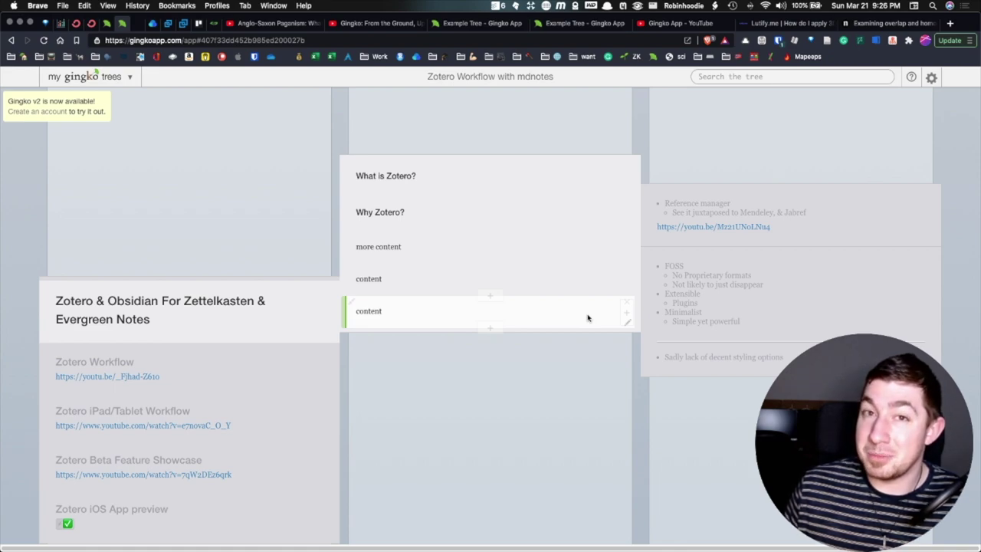
key("Up")
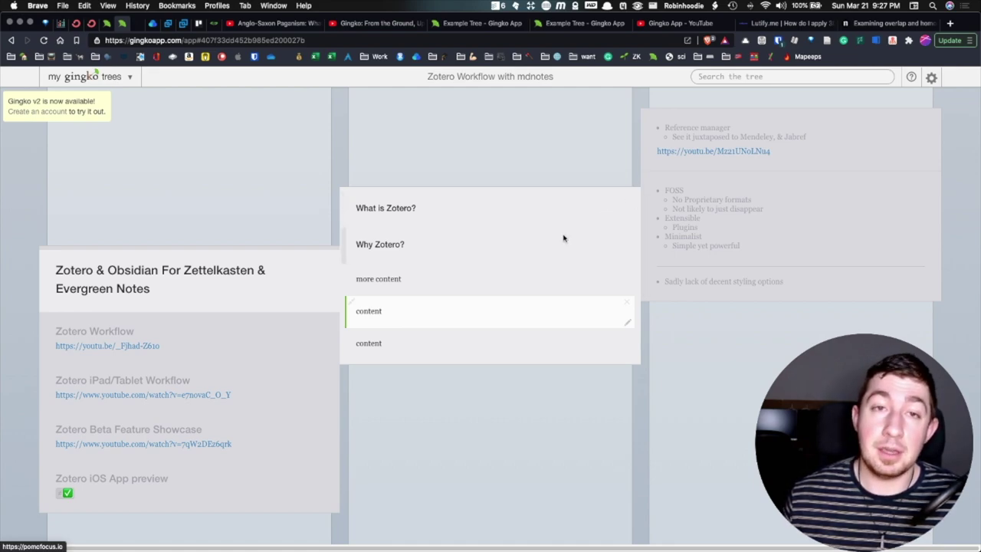
key("question")
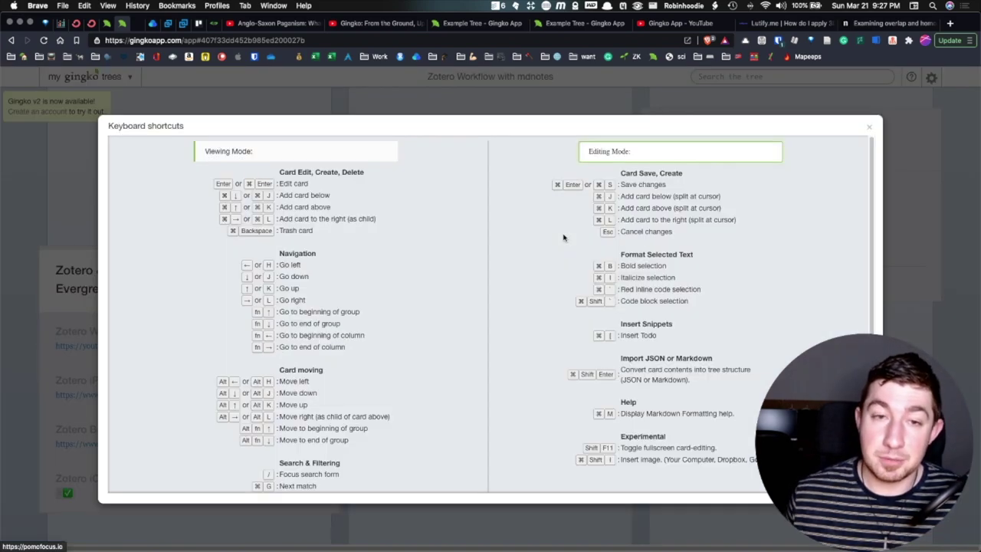
scroll(484, 256, "down", 5)
scroll(483, 256, "up", 5)
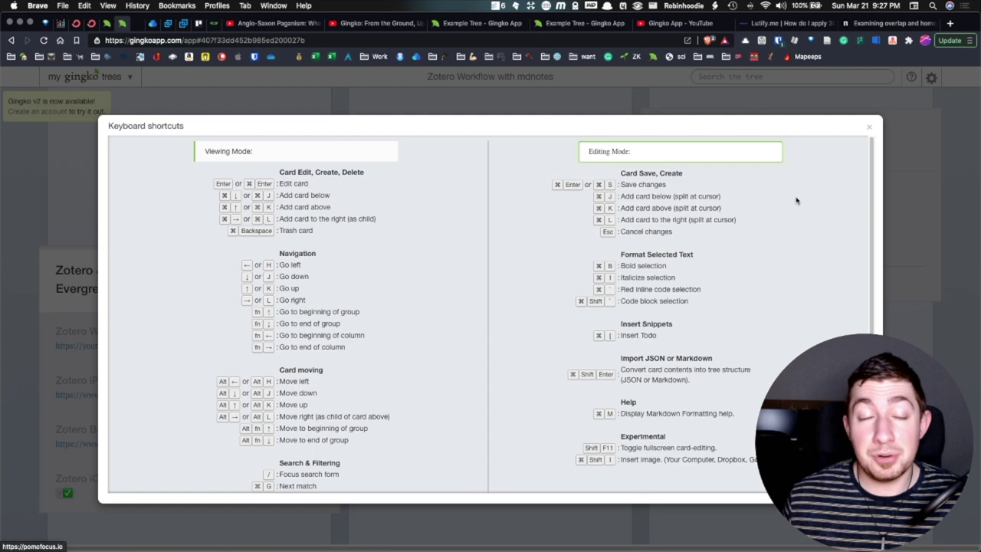
Add a new to-do card '[ ] task' below the last content card
left_click(611, 93)
left_click(501, 339)
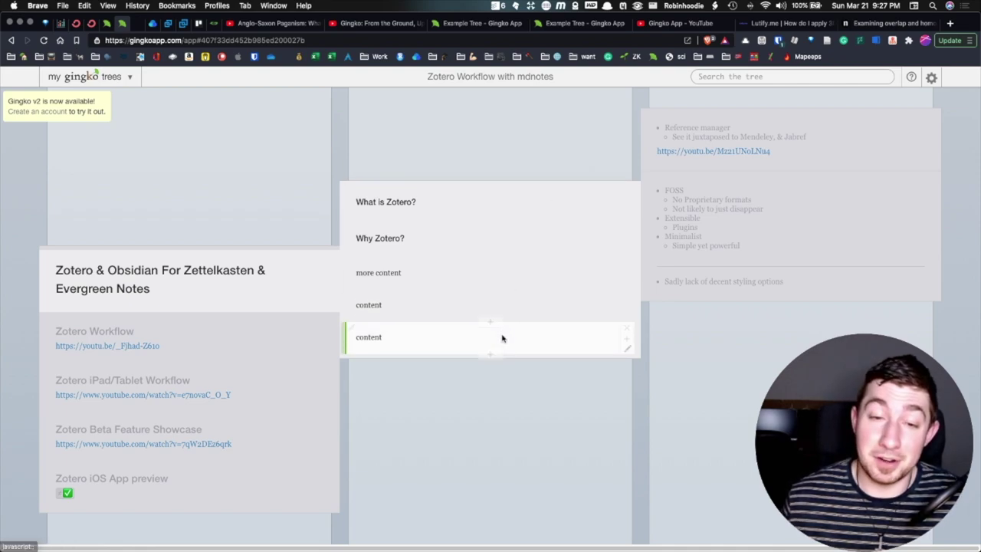
key("ctrl+Down")
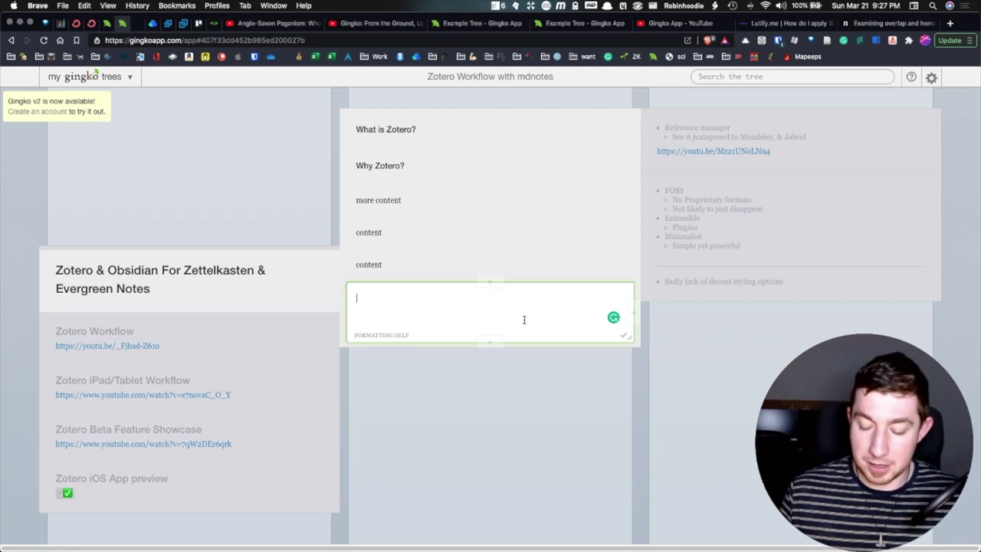
type("[ ] task")
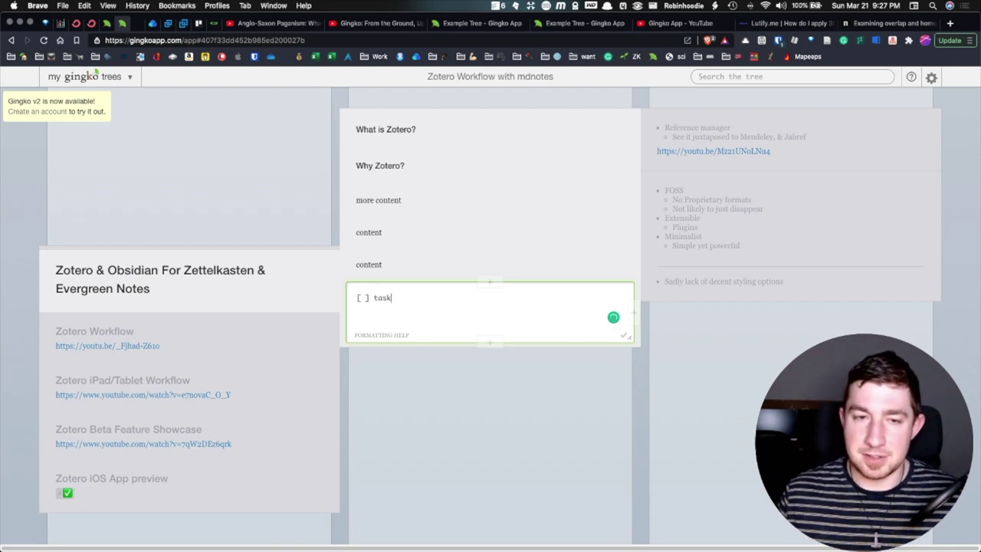
key("ctrl+Return")
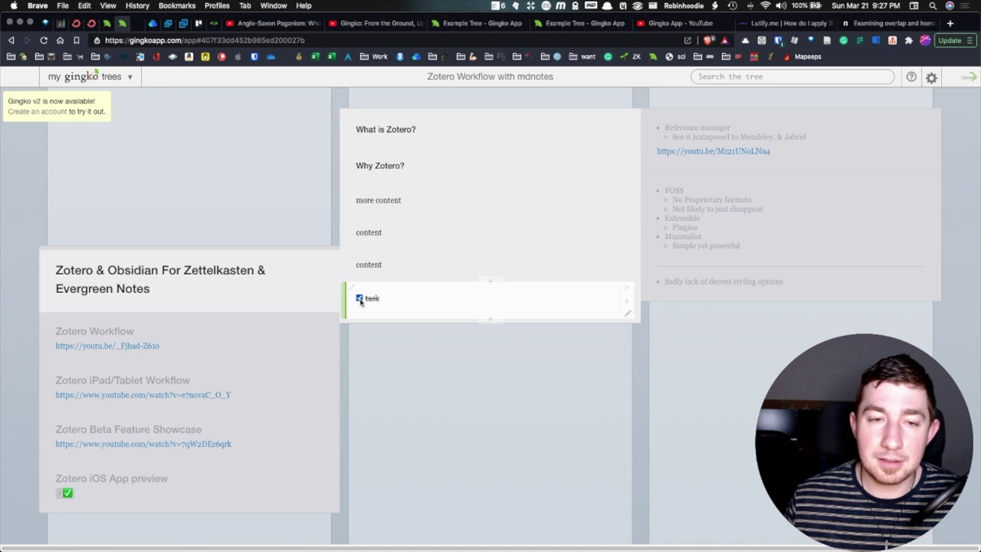
Tick the task checkbox, then empty the card of all its text
left_click(359, 299)
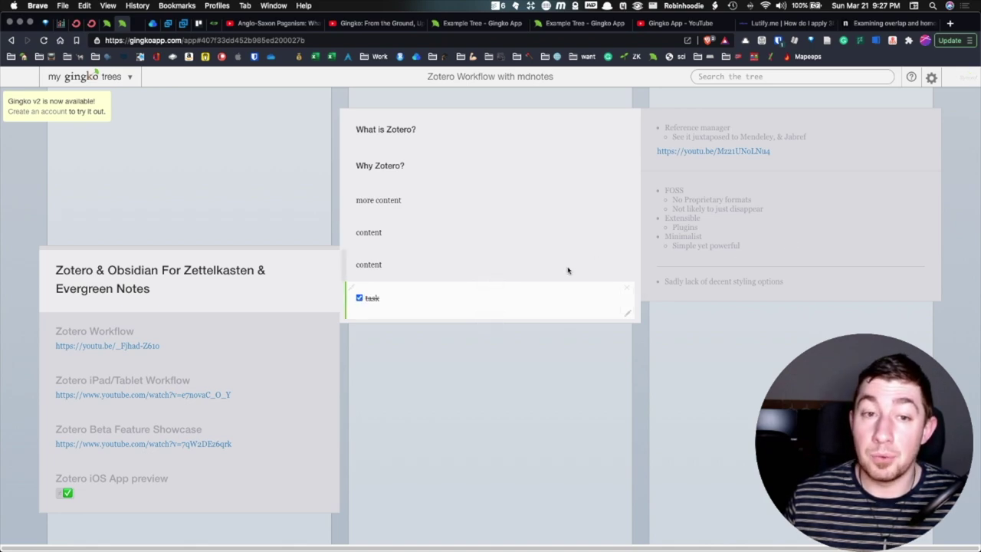
double_click(491, 302)
key("super+a")
key("BackSpace")
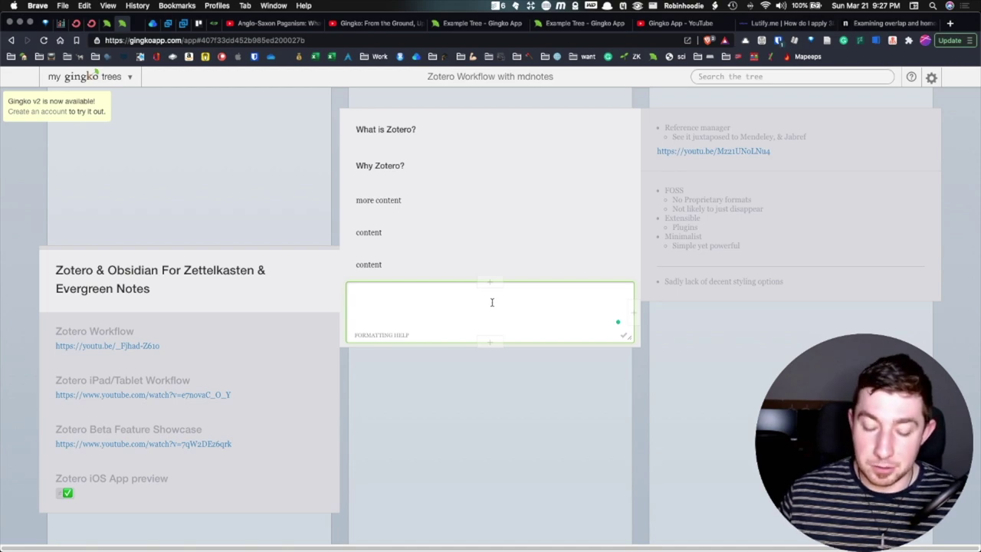
Write four markdown heading levels in the card: 'head', 'level 2', 'three', 'four'
type("# head")
key("Return")
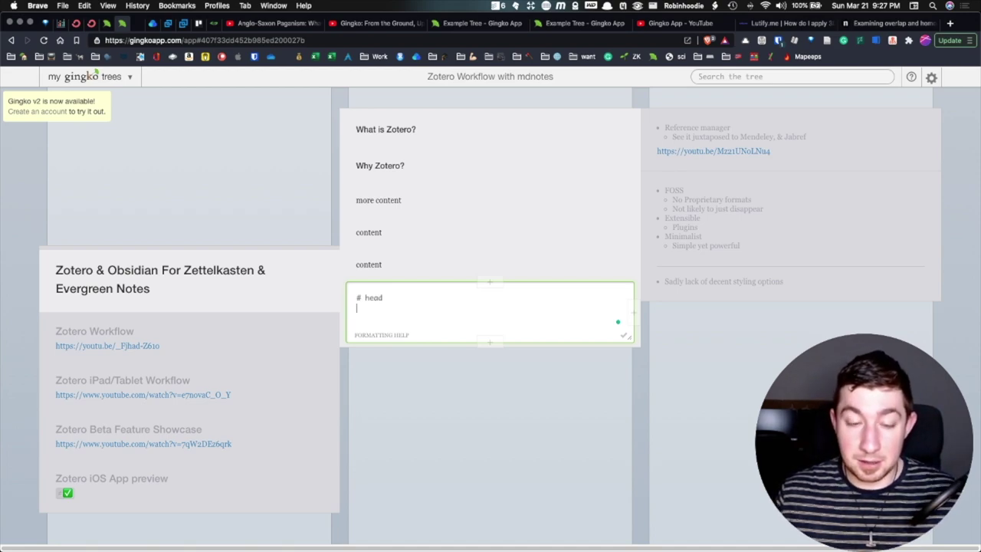
type("## level 2")
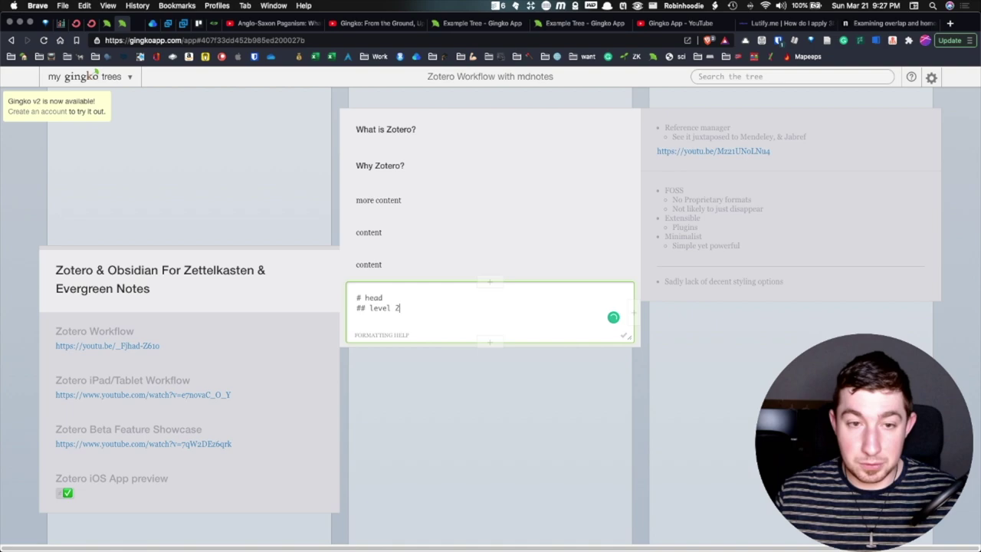
key("Return")
type("## thr")
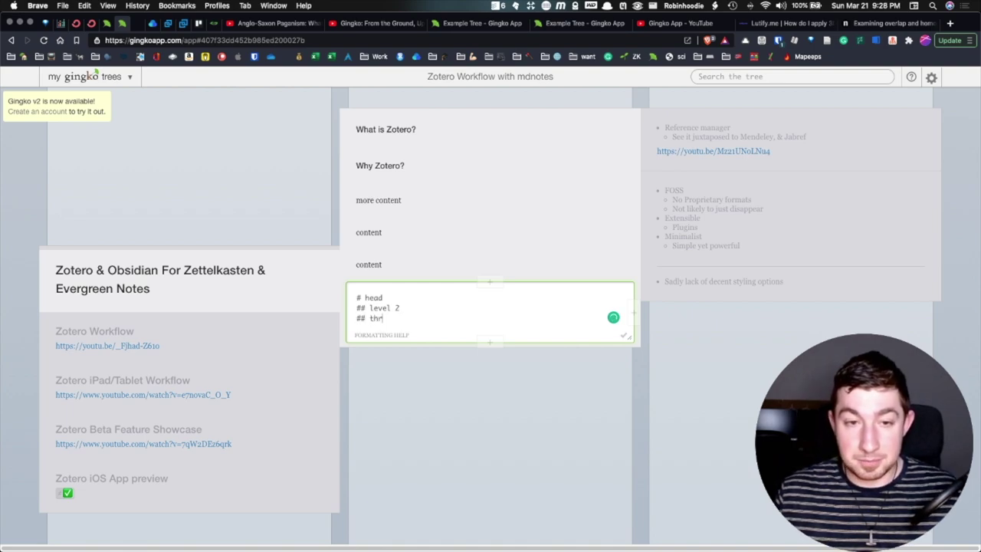
type("ee")
key("Return")
type("#")
key("Down")
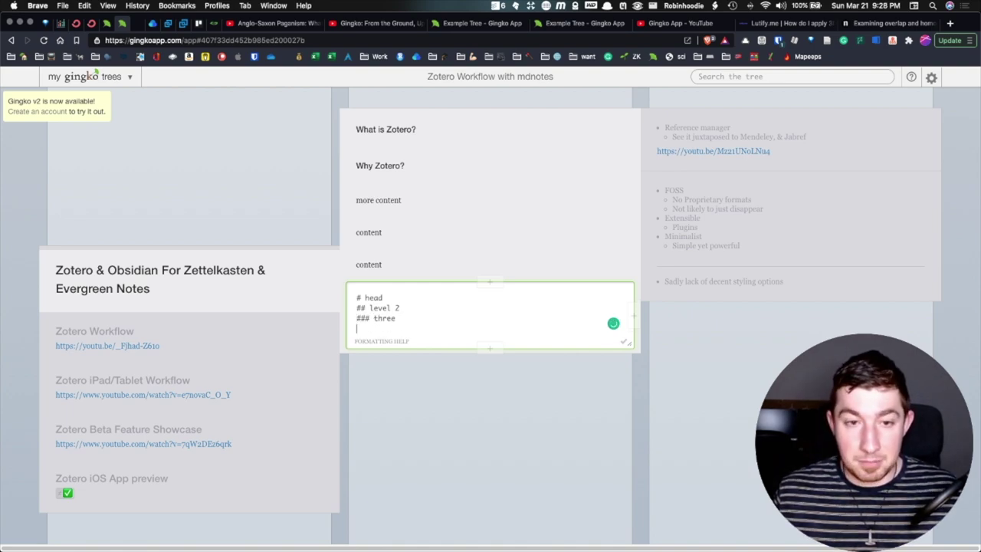
type("#### four")
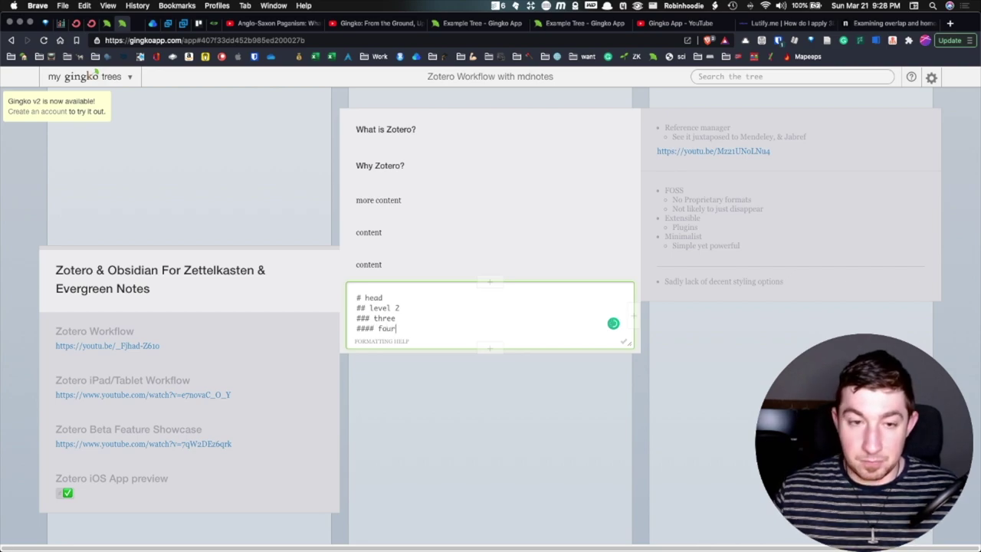
key("ctrl+Return")
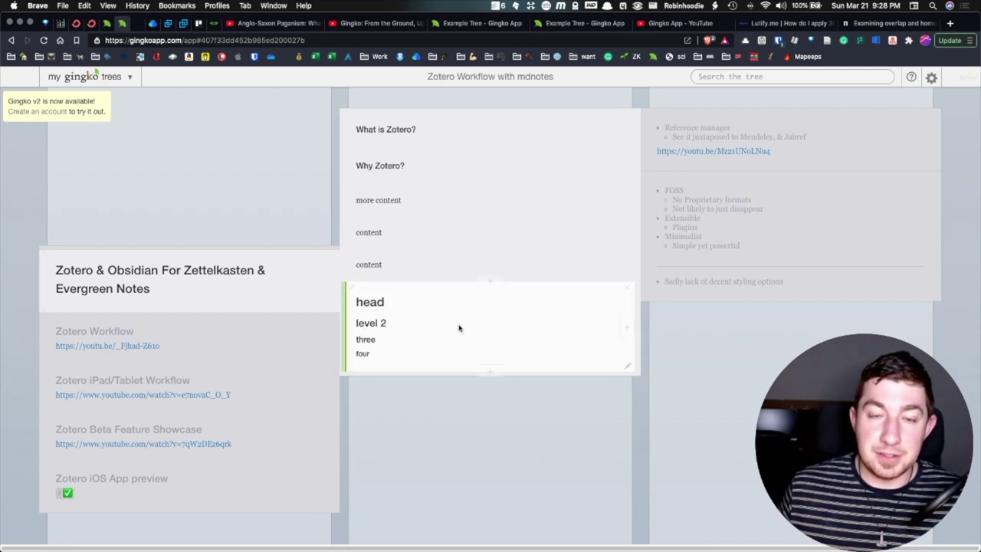
Add **bold**, _italic_ and `code` lines below the headings, then start a new card below
double_click(459, 325)
key("Return")
key("Return")
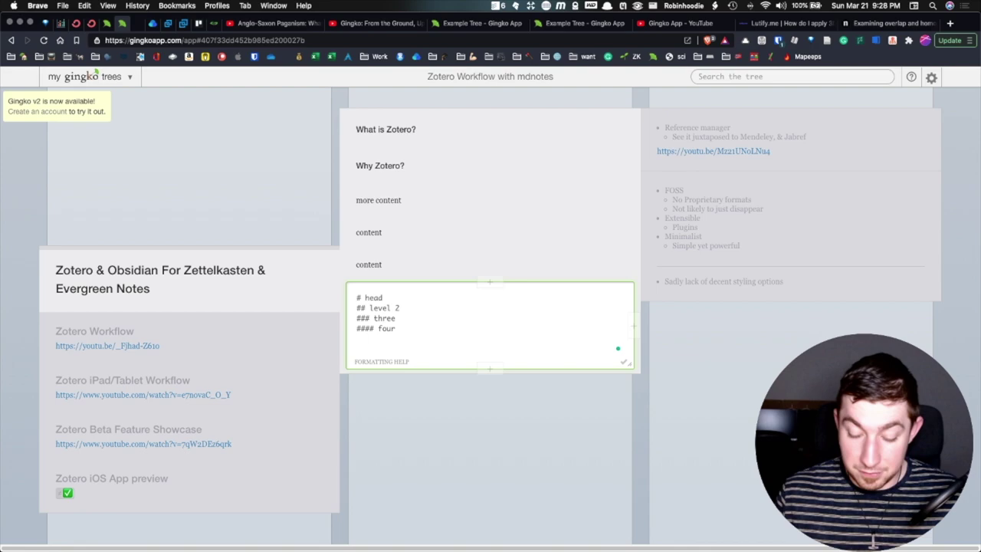
type("**bold**")
key("Return")
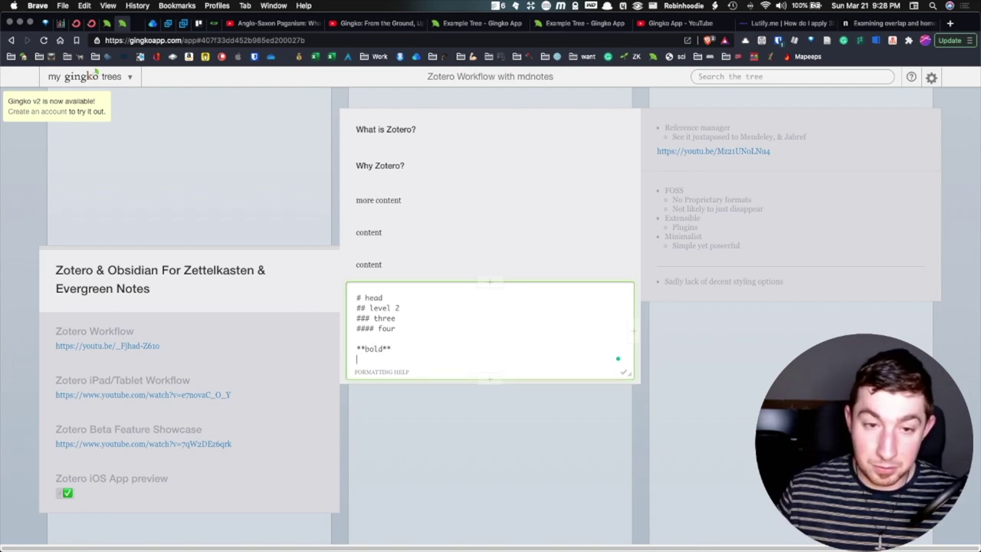
type("_italic")
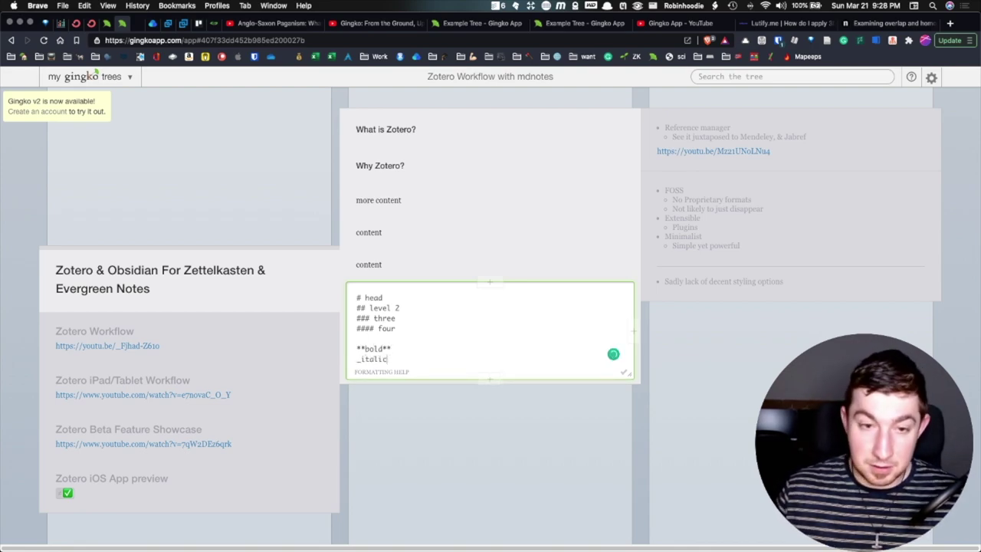
type("_")
key("Return")
type("`code`")
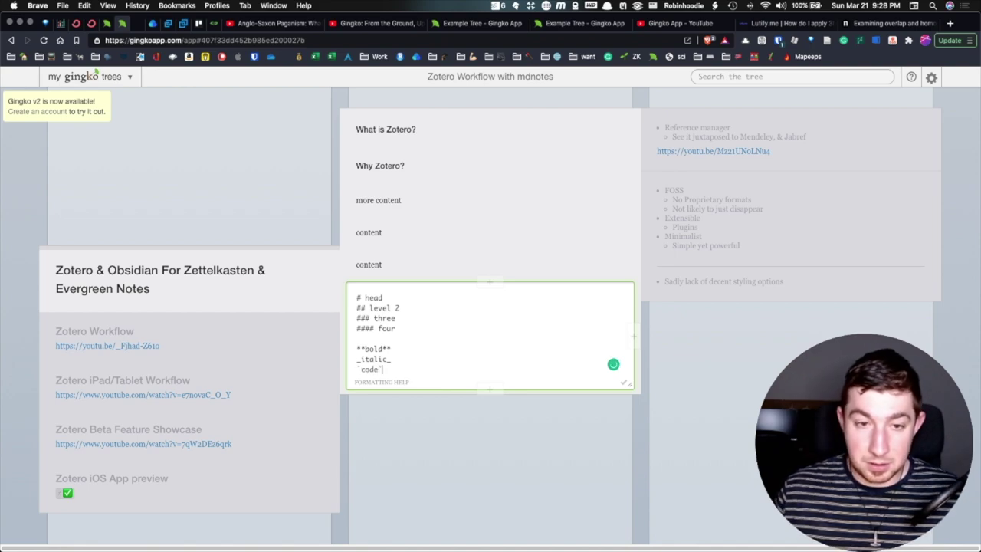
key("ctrl+Return")
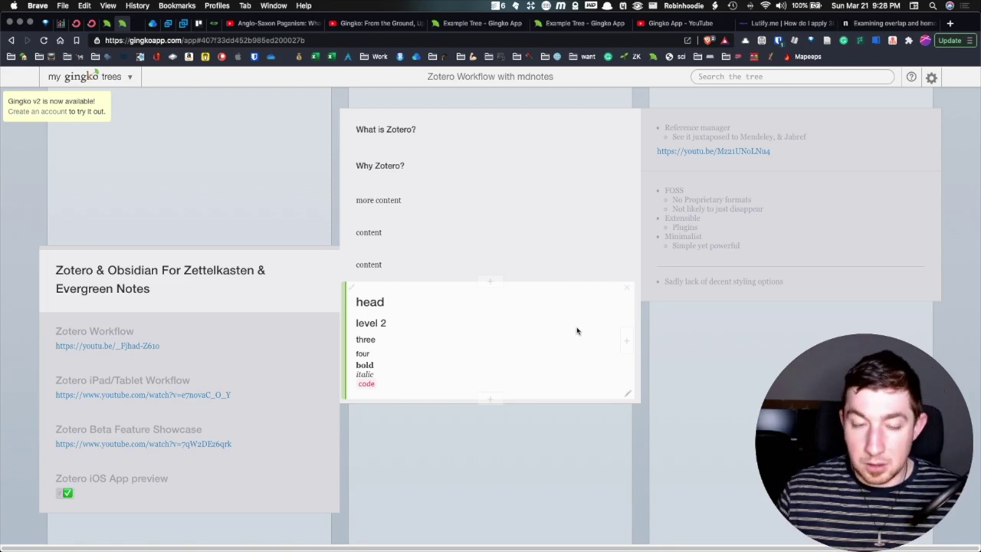
key("ctrl+Down")
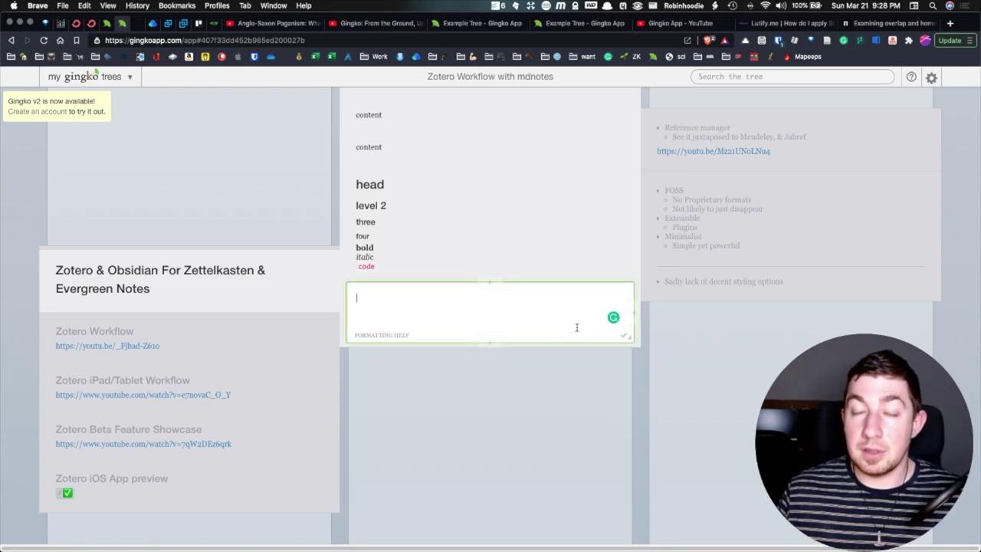
Check the settings menu for LaTeX support, then write an inline $\pi$ card and start another
left_click(930, 78)
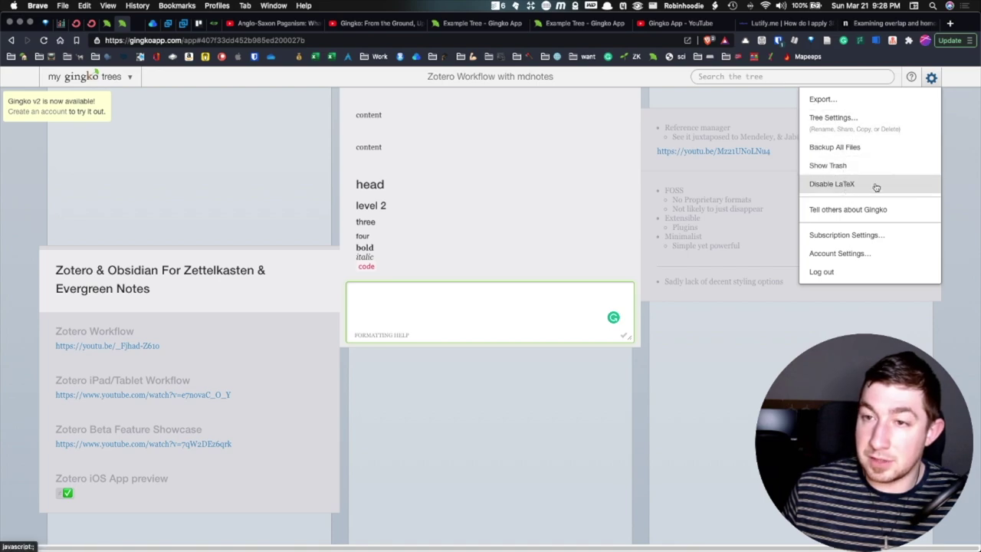
left_click(479, 299)
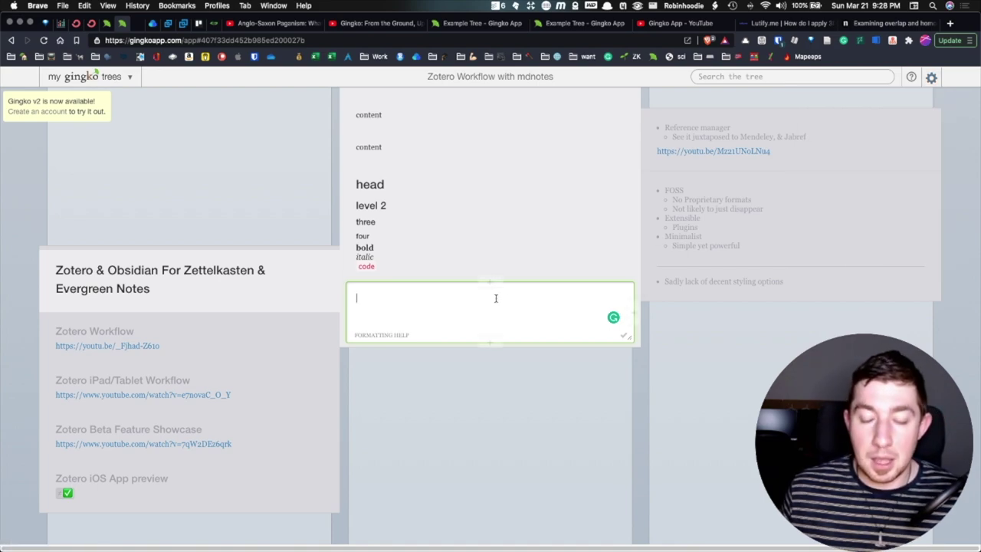
type("$\\pi$")
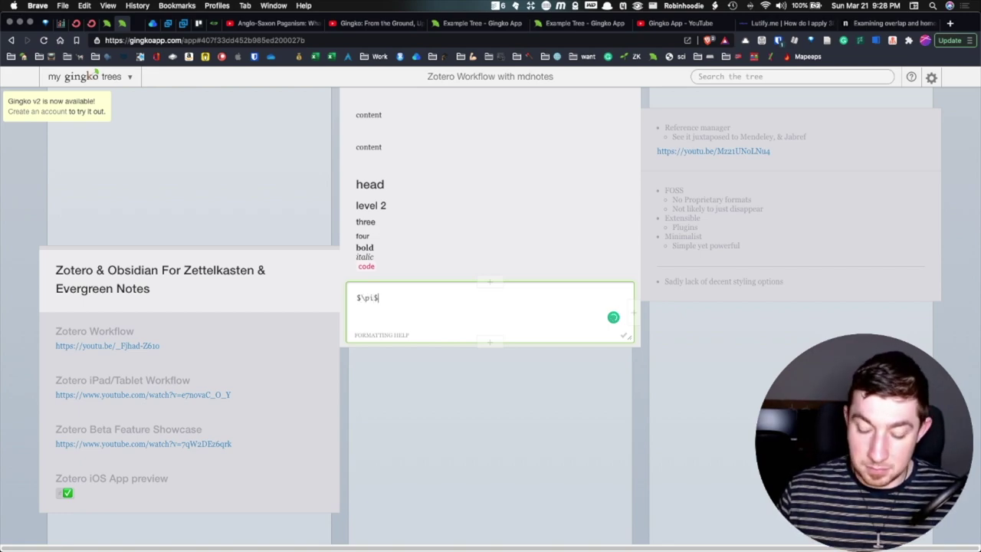
key("ctrl+j")
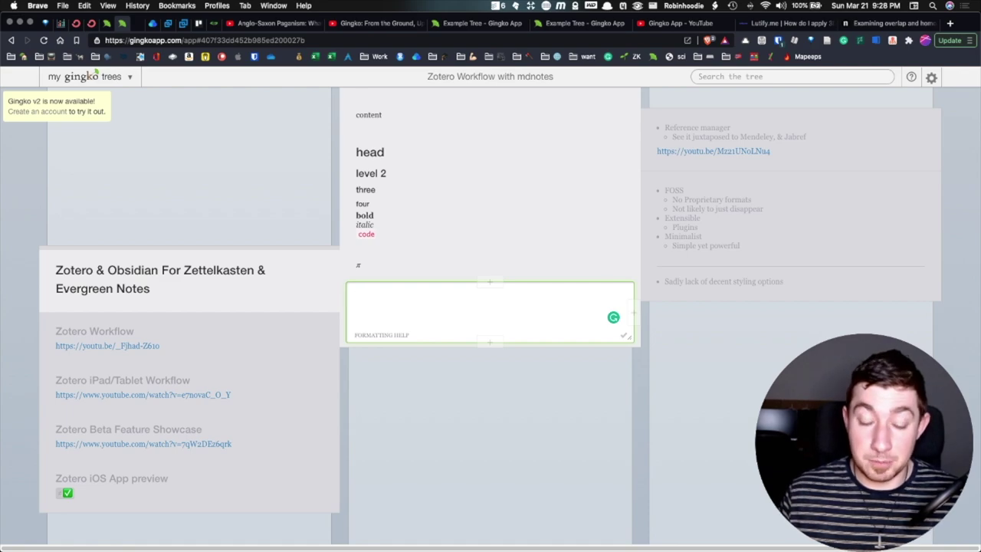
Type $$\pi$$ into the empty card and save it as display-style math
type("$$")
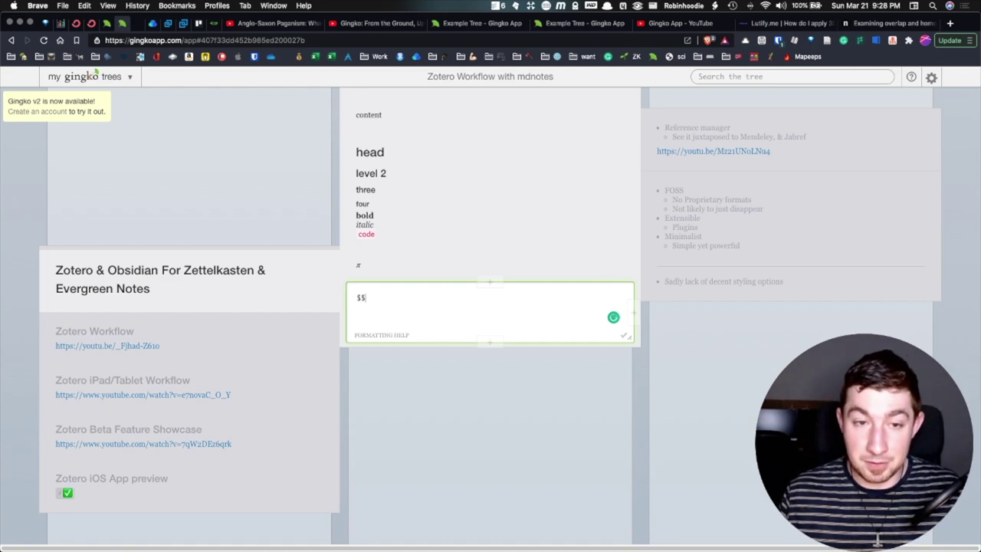
type("\\pi$$")
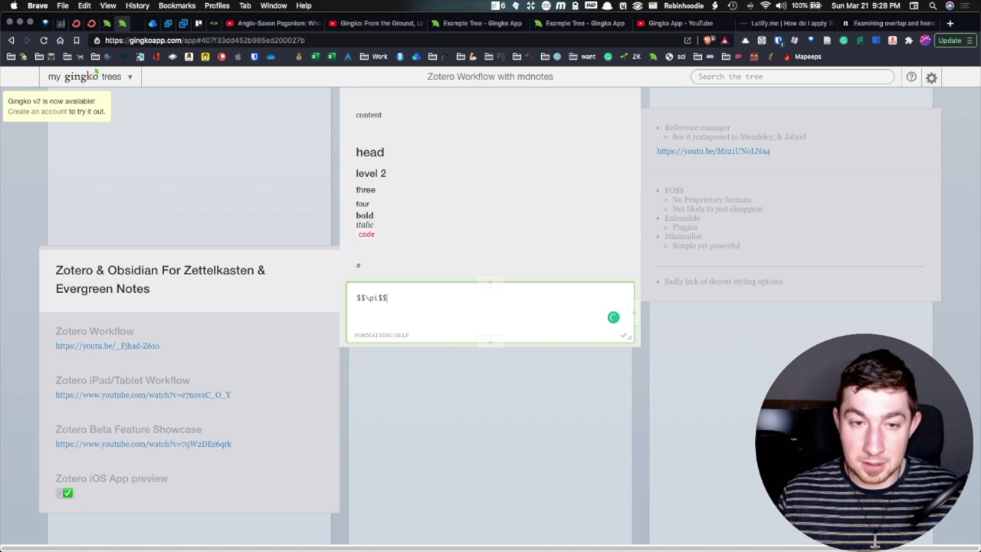
key("ctrl+Return")
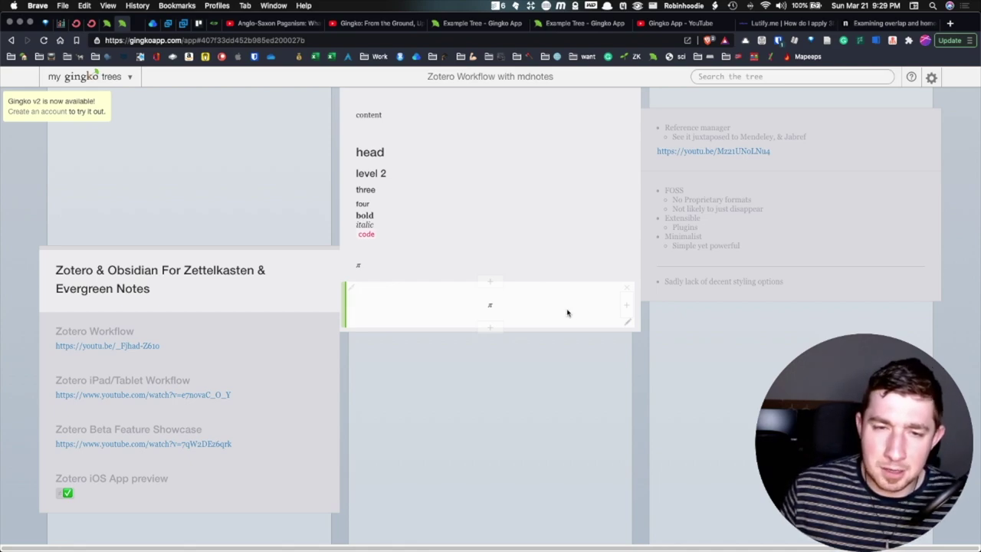
Add a new card with LaTeX bold $\textbf{hello}$ below the π card
key("ctrl+j")
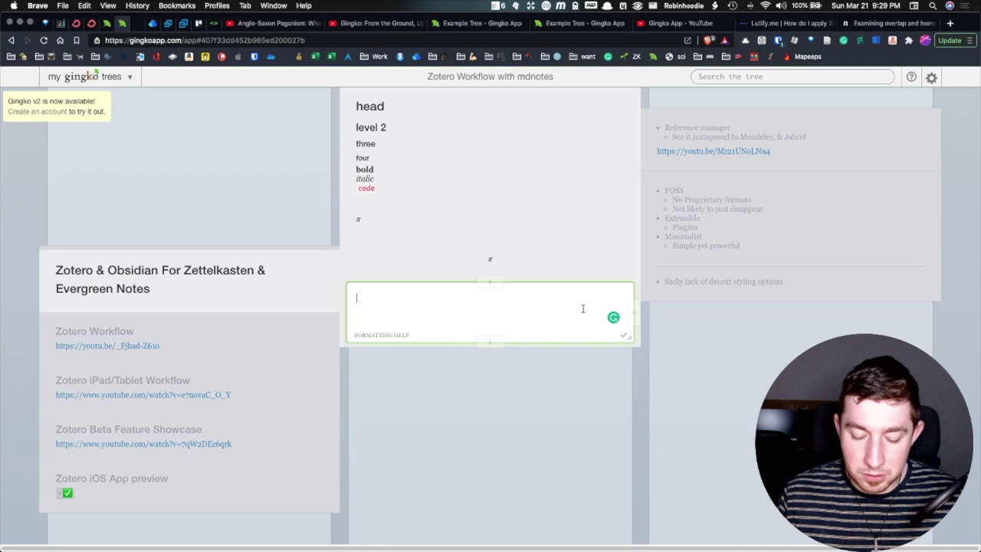
type("$")
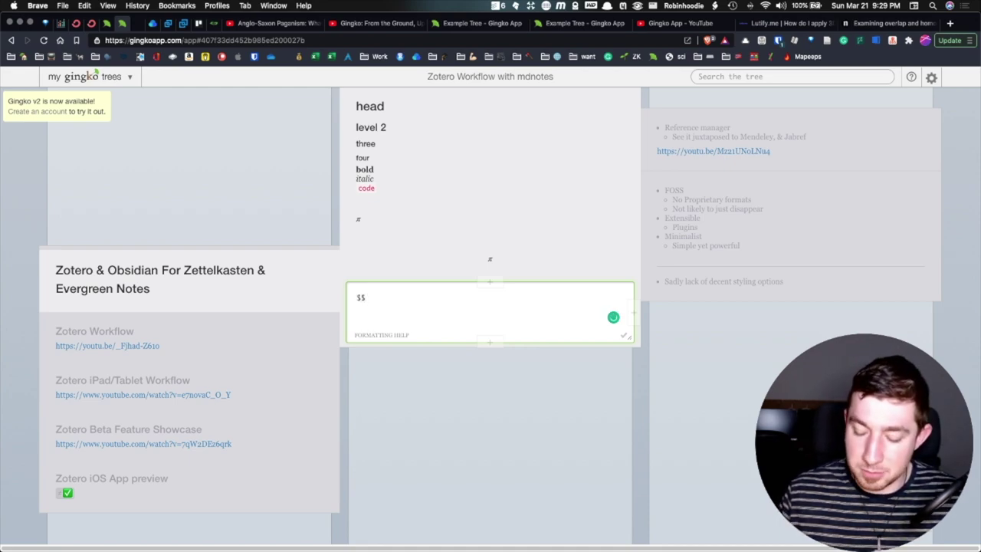
type("\\textbf{")
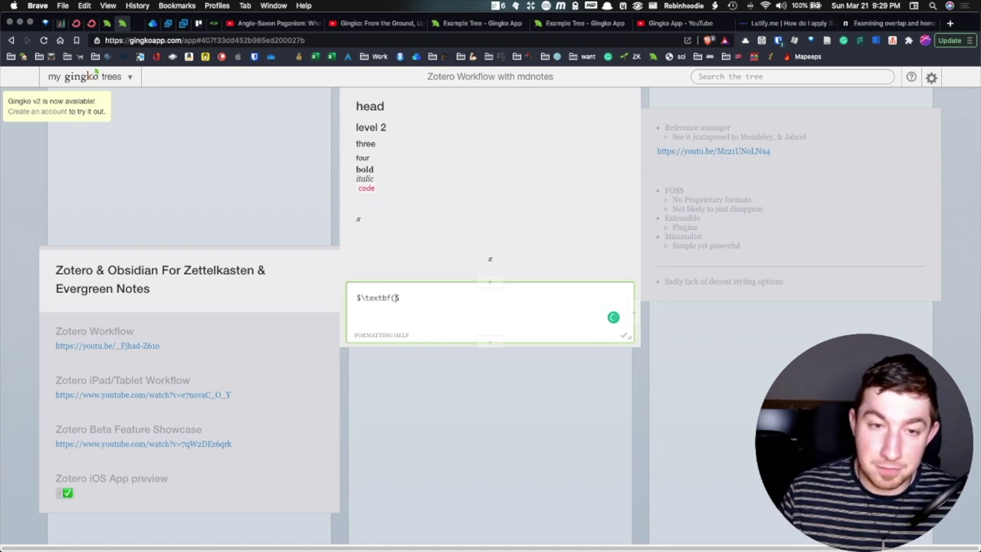
type("hello}")
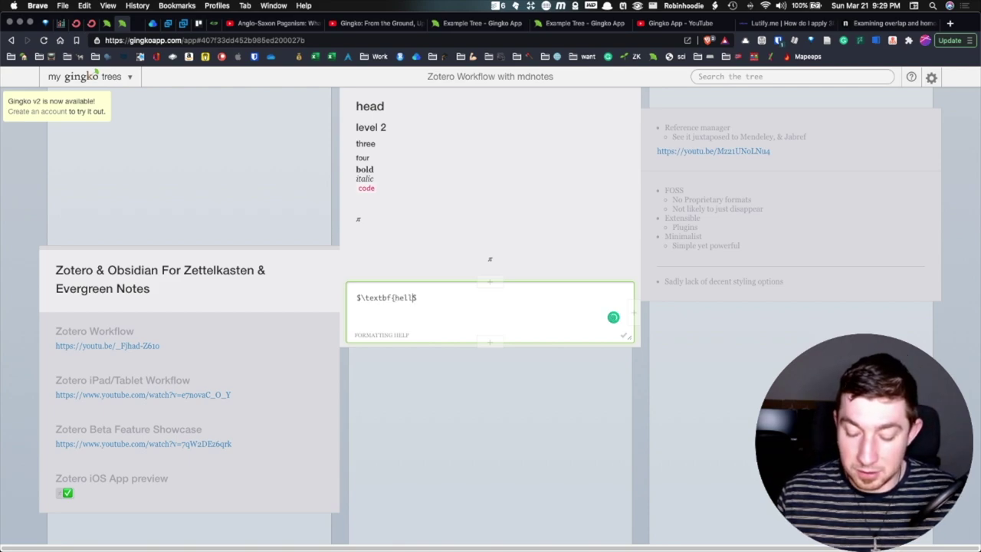
key("ctrl+Return")
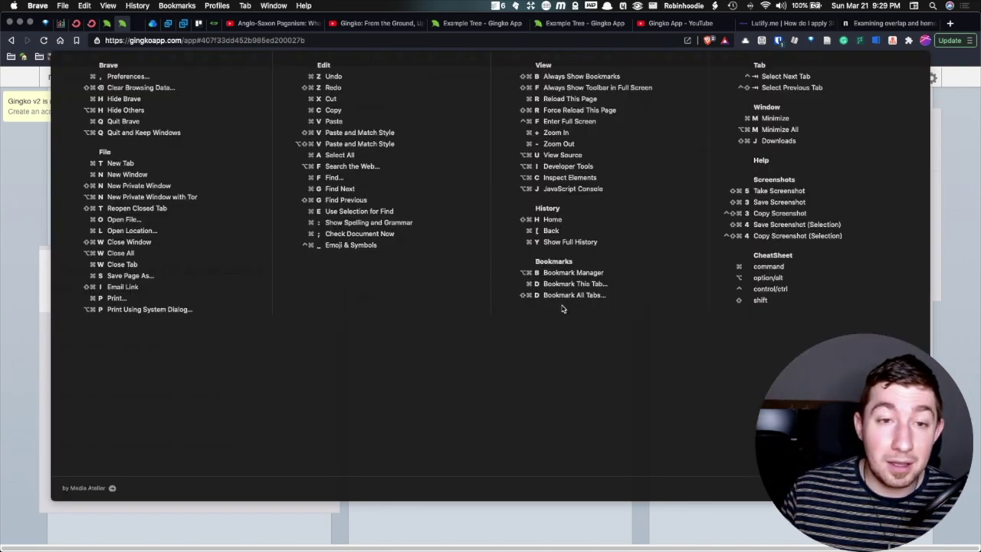
Merge the inline π, display π and hello cards into one card and save it
key("super+k")
key("Escape")
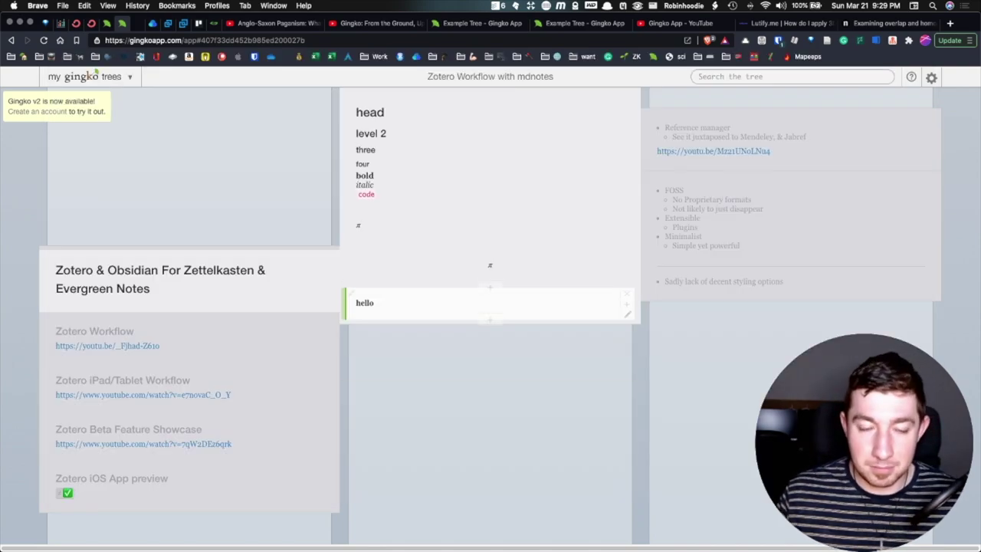
key("Up")
key("Up")
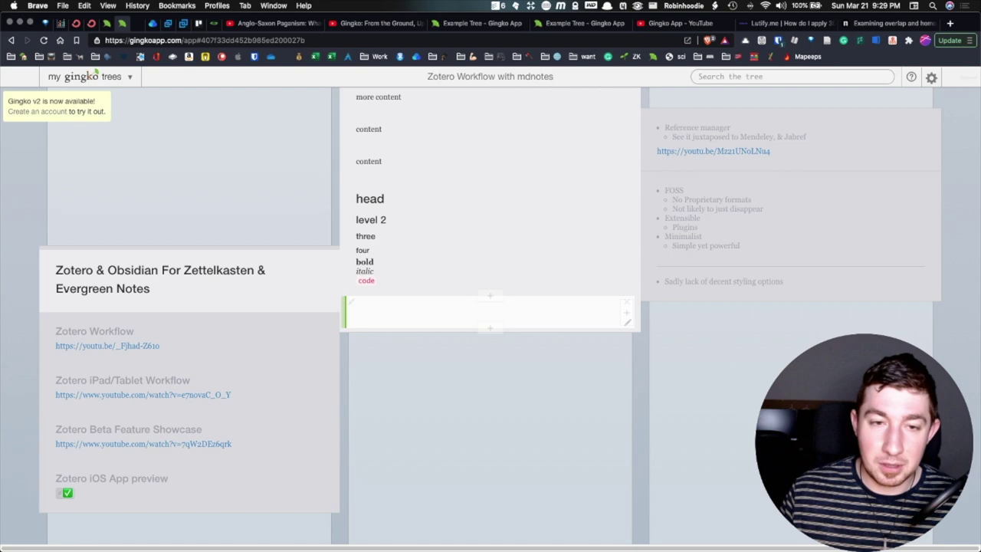
key("Return")
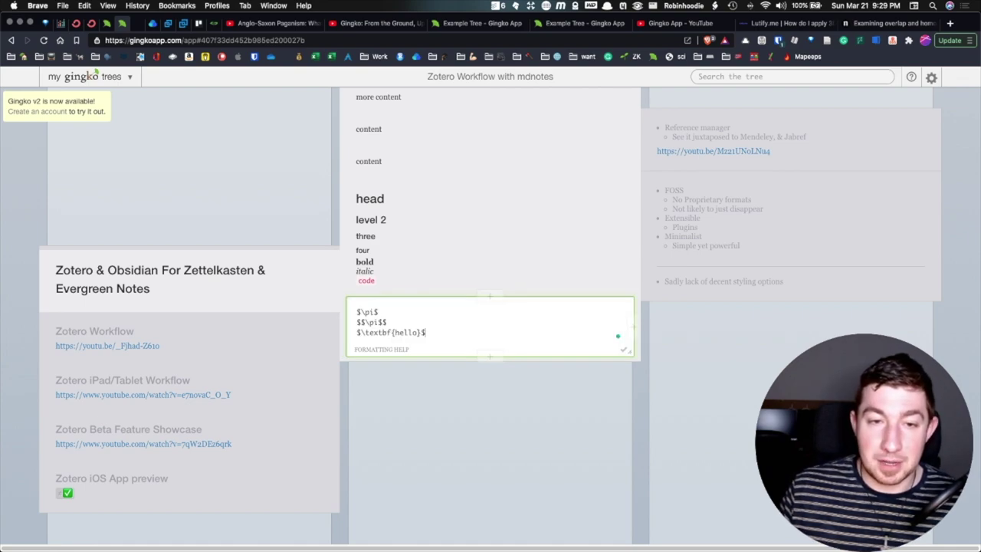
key("ctrl+Return")
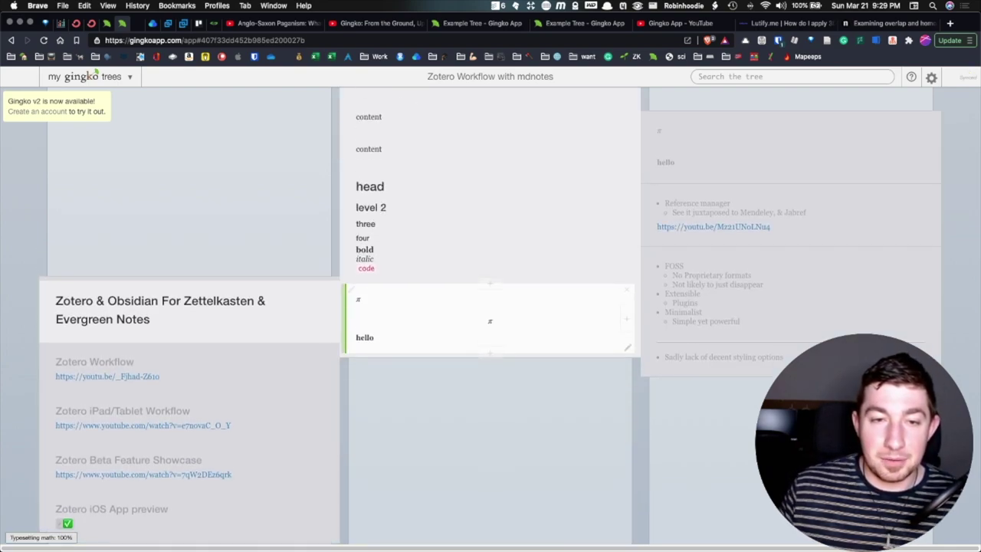
Add a card with <b>this is bold</b> rendering in bold, then open a new card below
key("ctrl+Down")
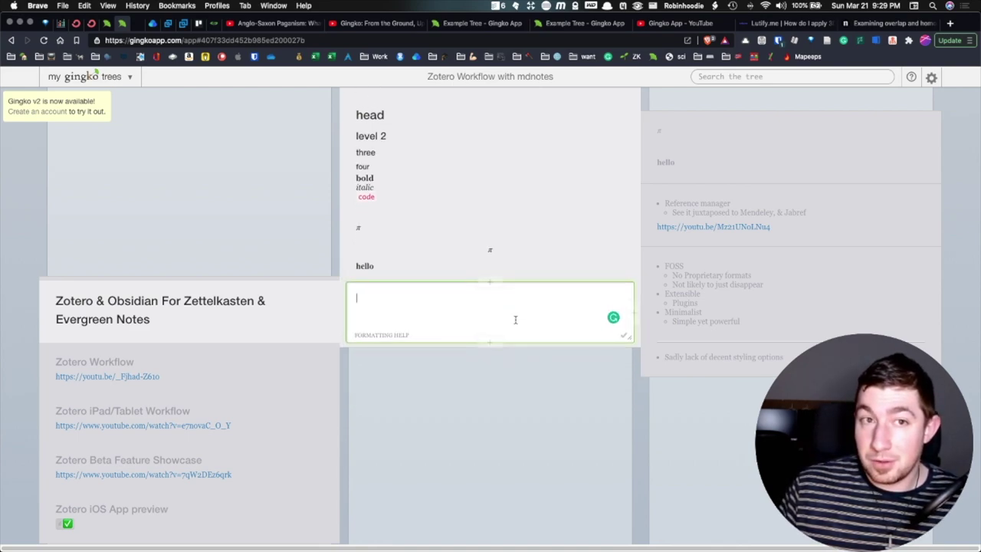
type("<b")
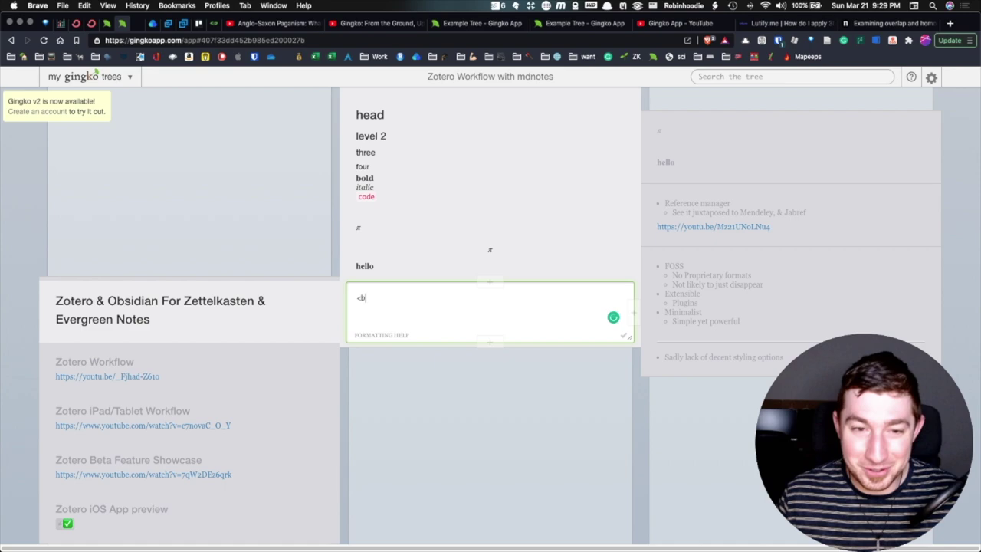
type(">th")
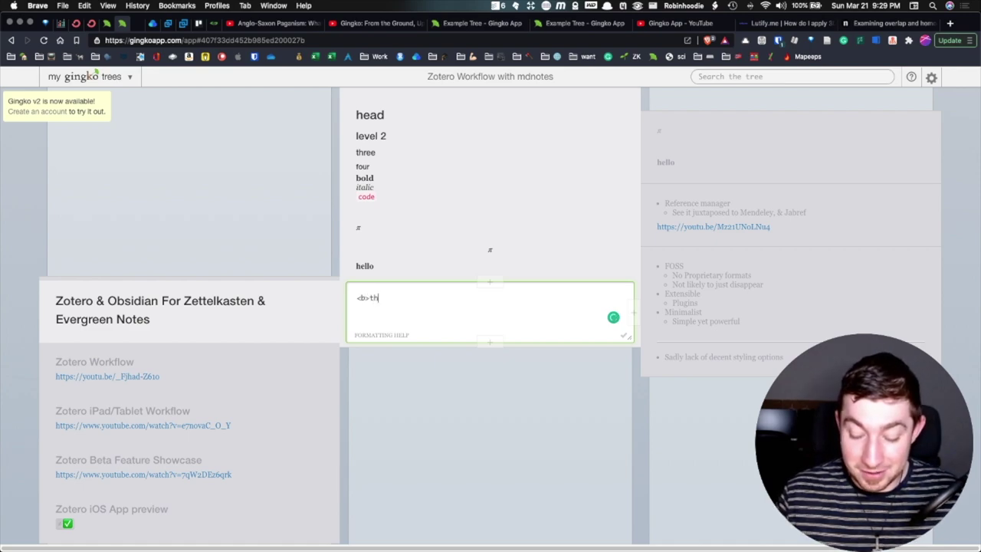
type("is is bold</b>?")
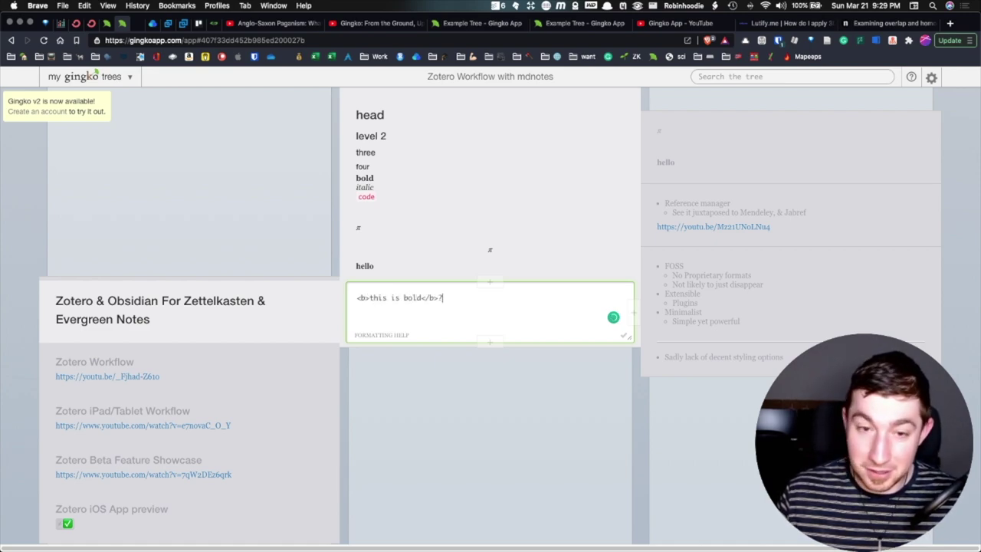
key("ctrl+Return")
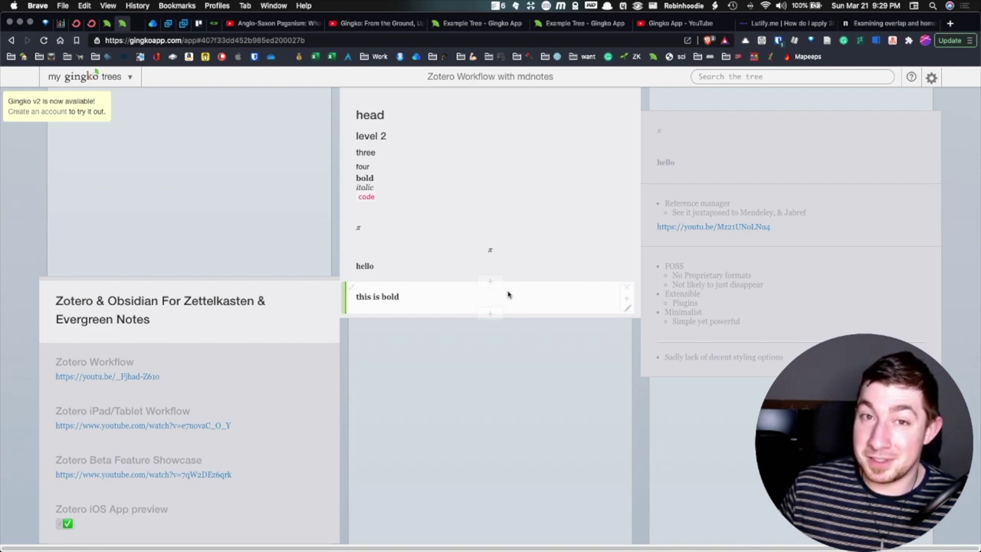
key("ctrl+Down")
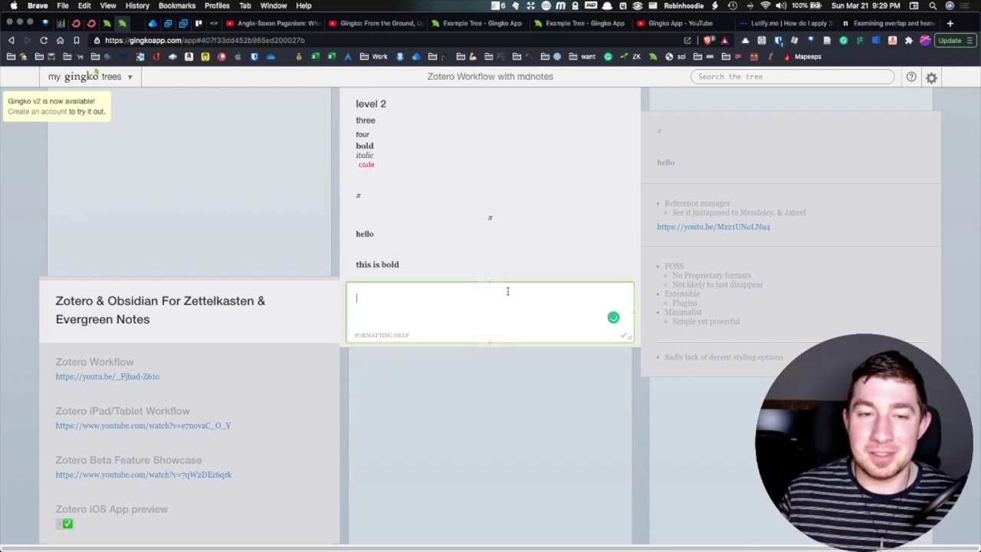
Embed the pomofocus.io timer via iframe code, start its countdown, then delete that card
type("<iframe width=\"560\" height=\"700\" src=\"https://pomofocus.io/\"></iframe>")
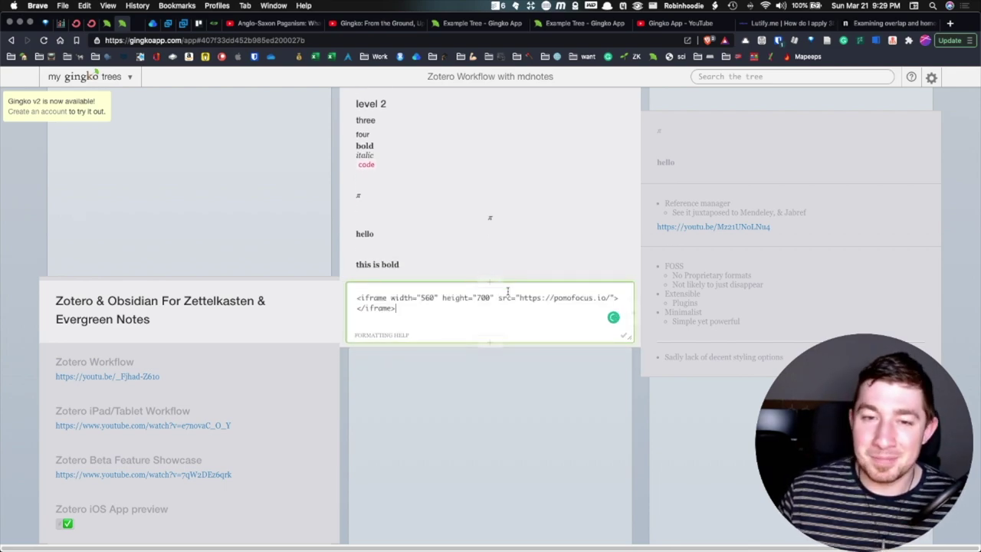
key("ctrl+Return")
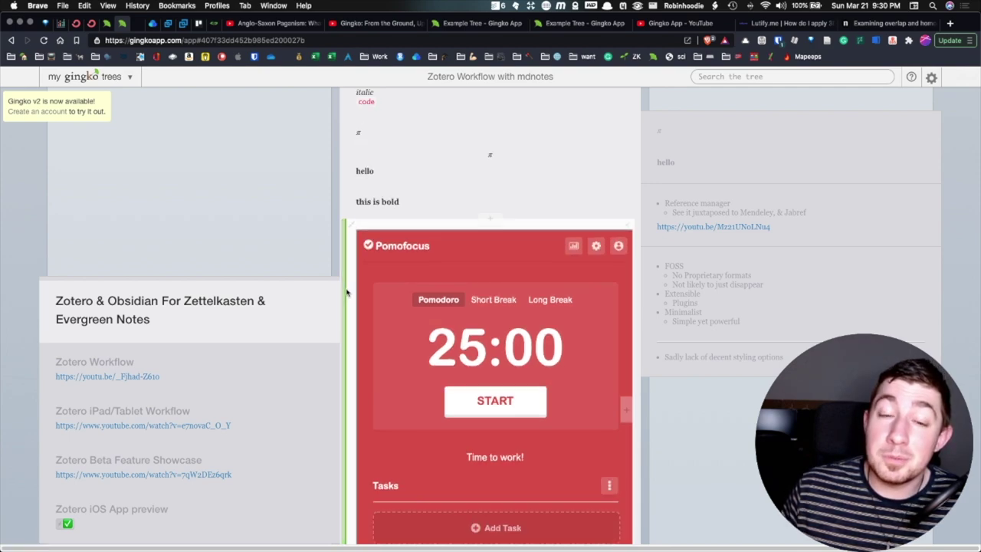
left_click(511, 402)
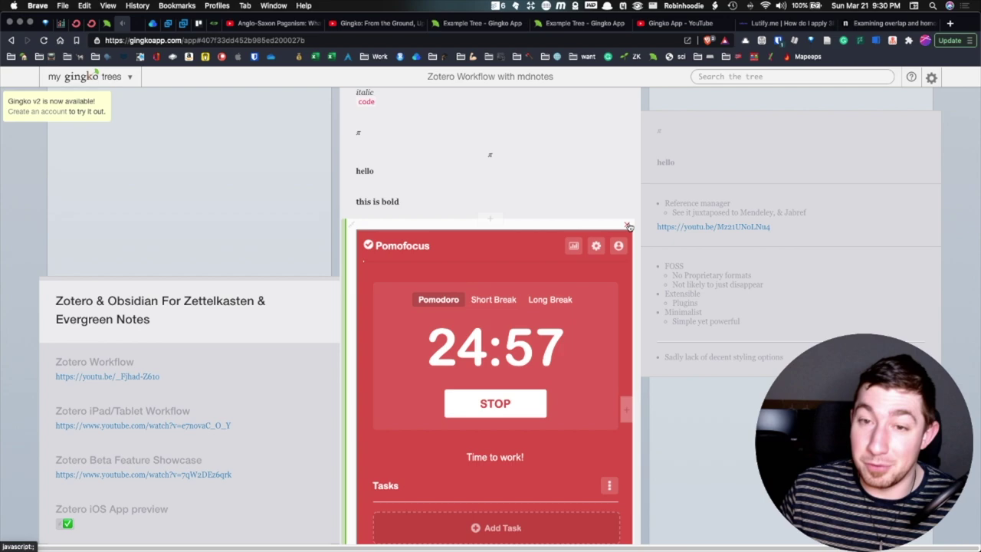
left_click(464, 213)
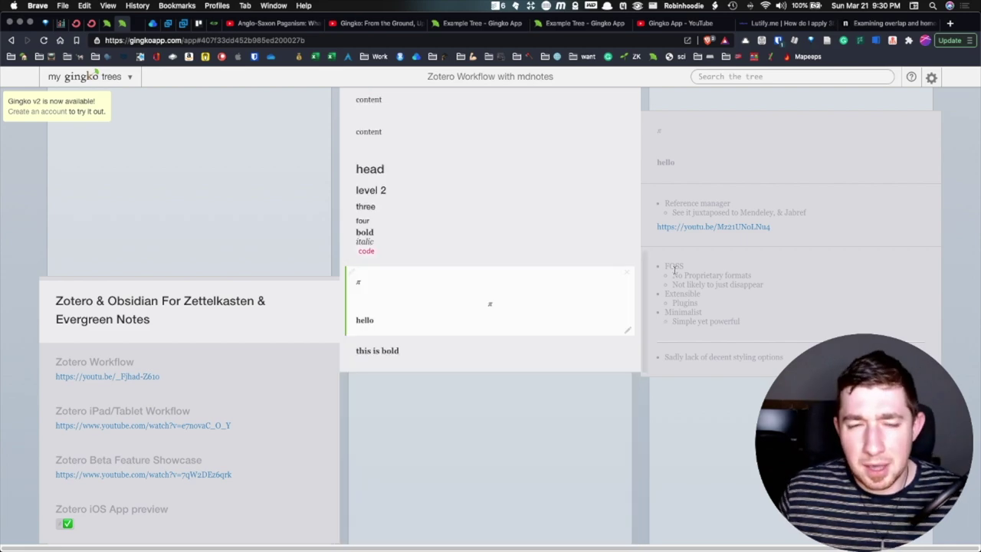
Create a new empty card below 'this is bold', opening and dismissing the file picker
left_click(514, 355)
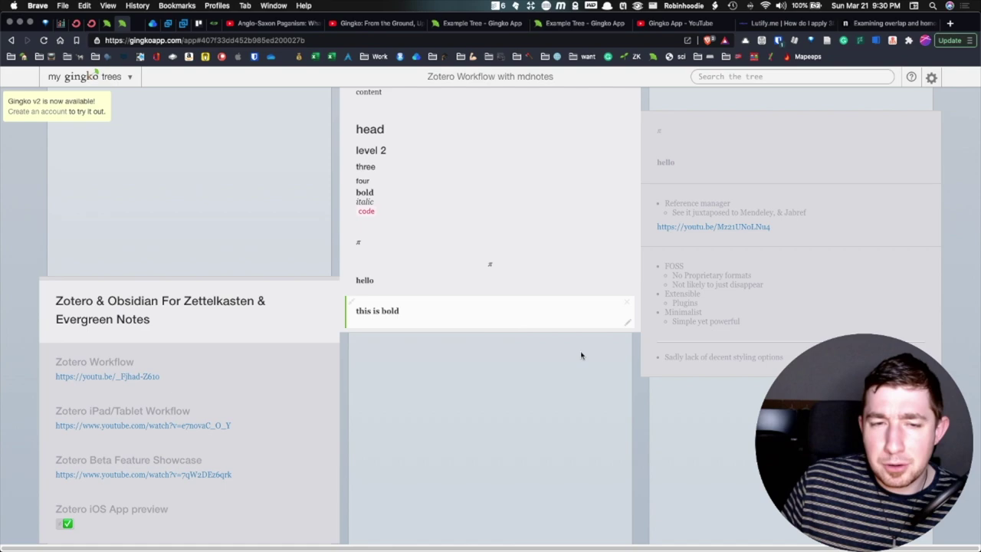
double_click(533, 327)
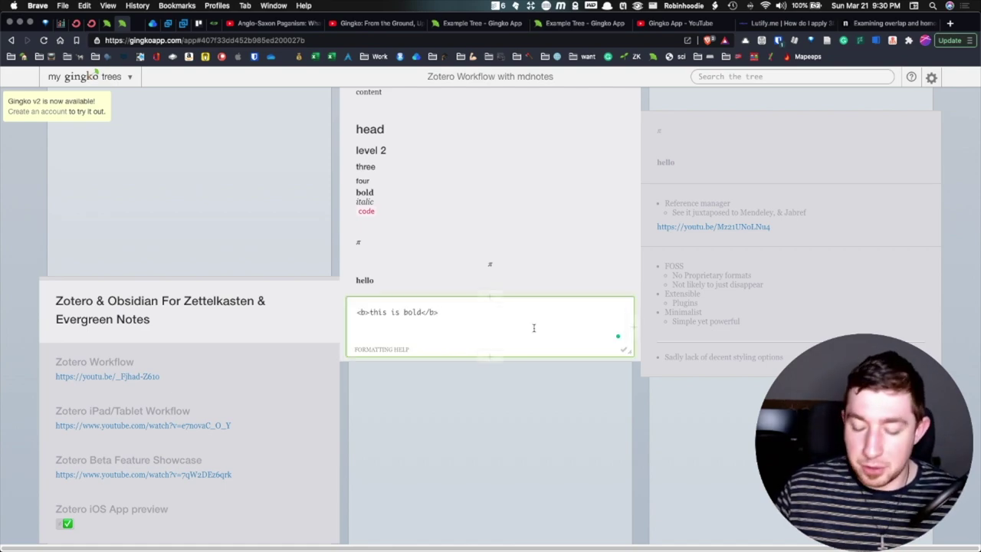
key("ctrl+j")
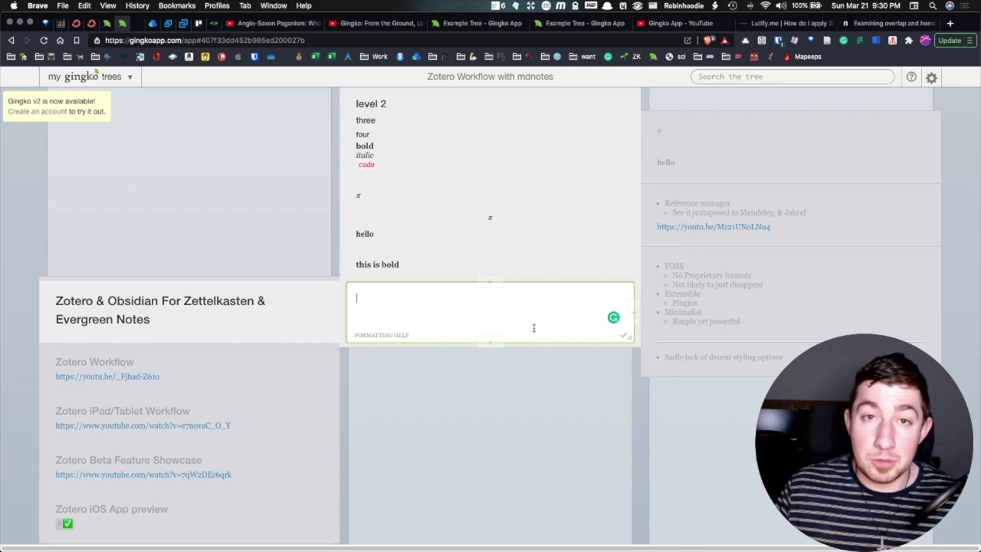
key("ctrl+shift+i")
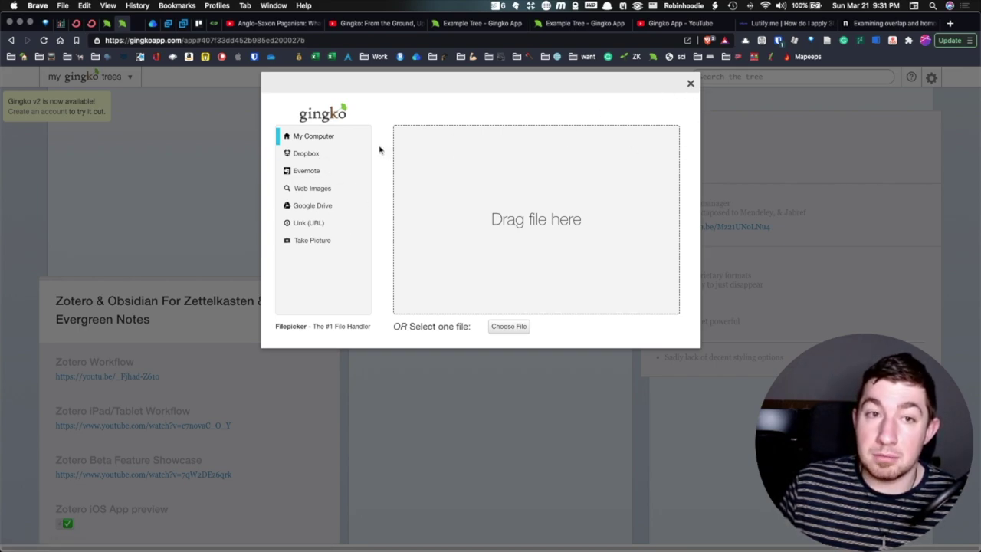
left_click(689, 82)
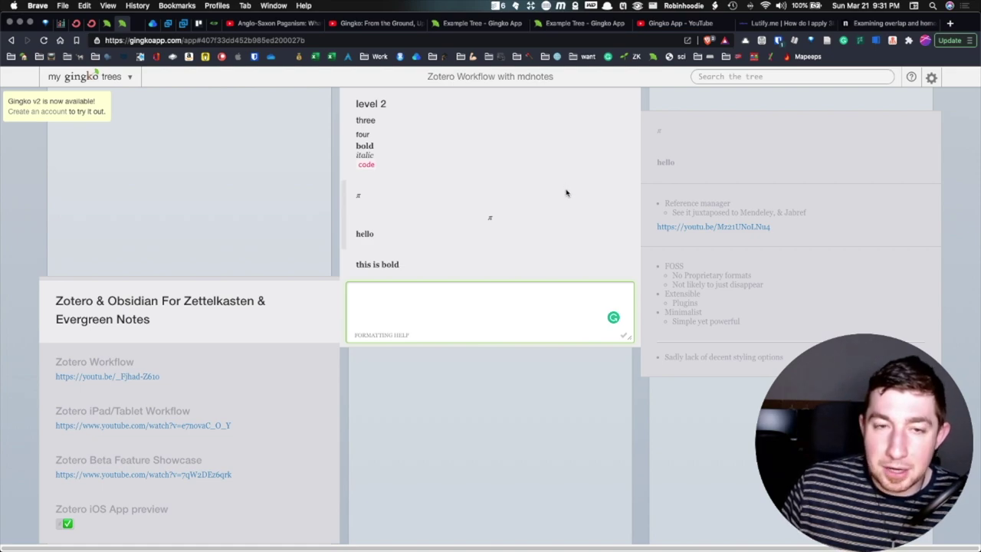
left_click(931, 77)
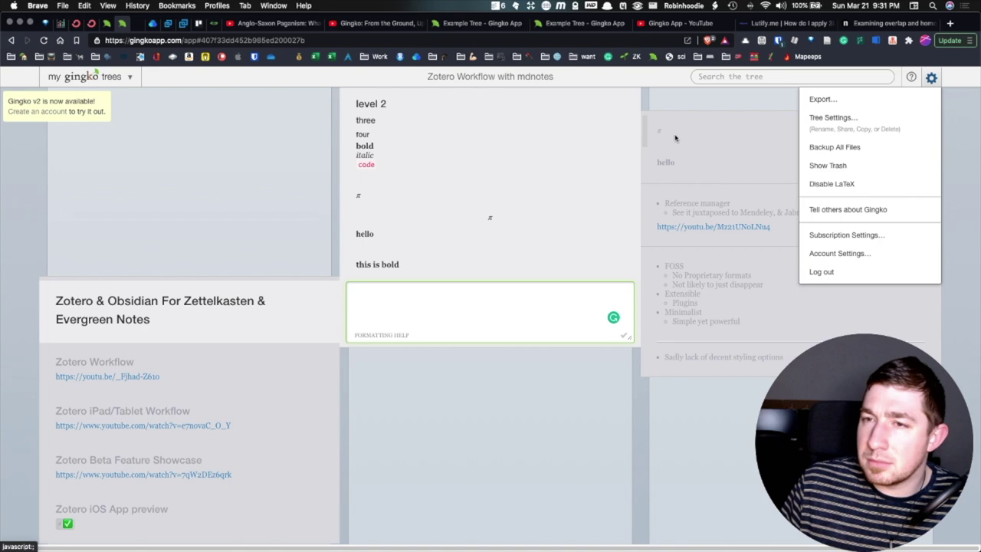
left_click(131, 77)
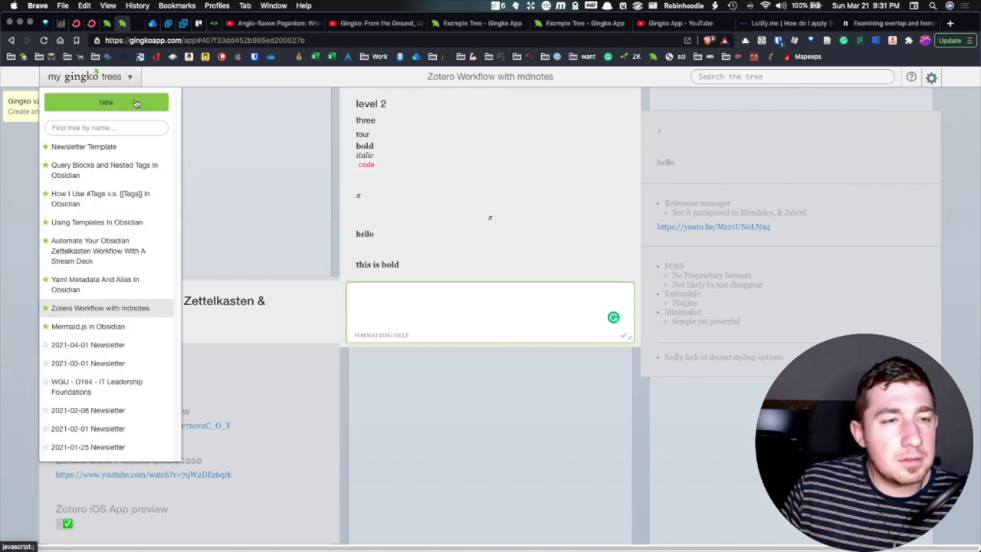
left_click(105, 102)
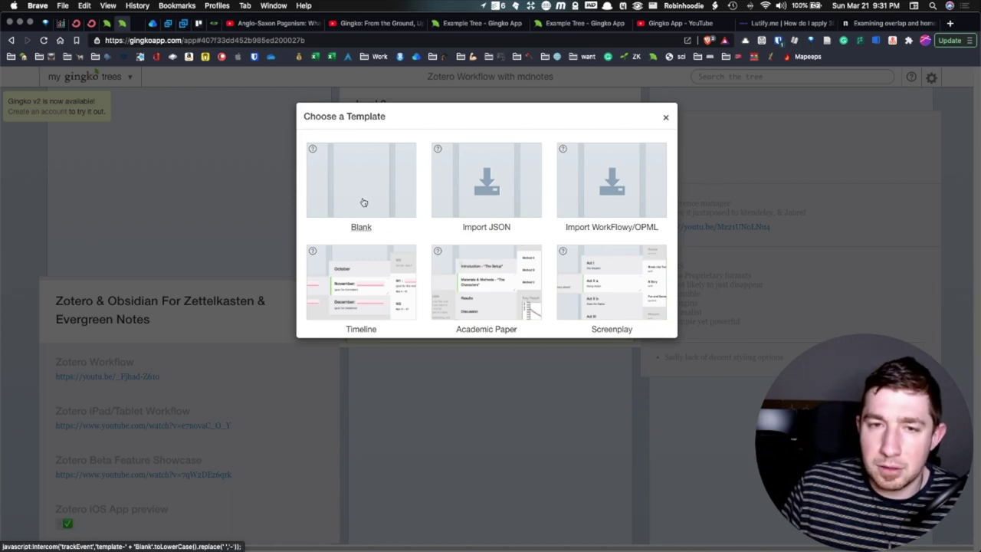
left_click(666, 119)
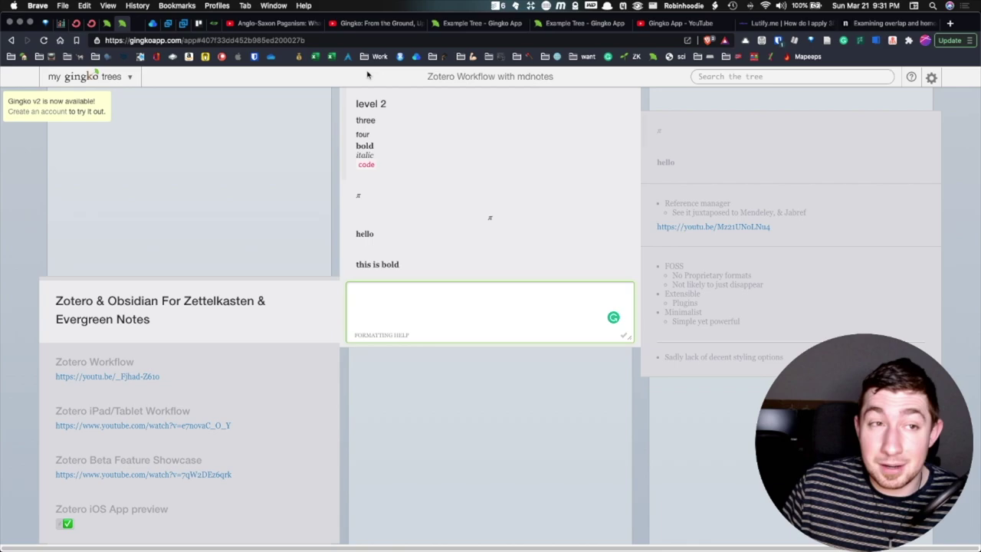
right_click(103, 38)
left_click(106, 24)
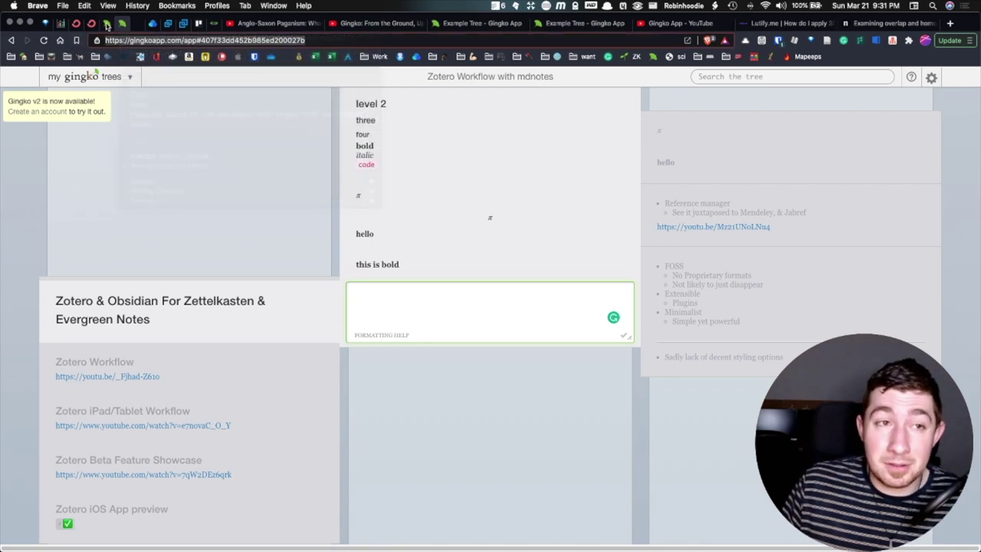
left_click(105, 25)
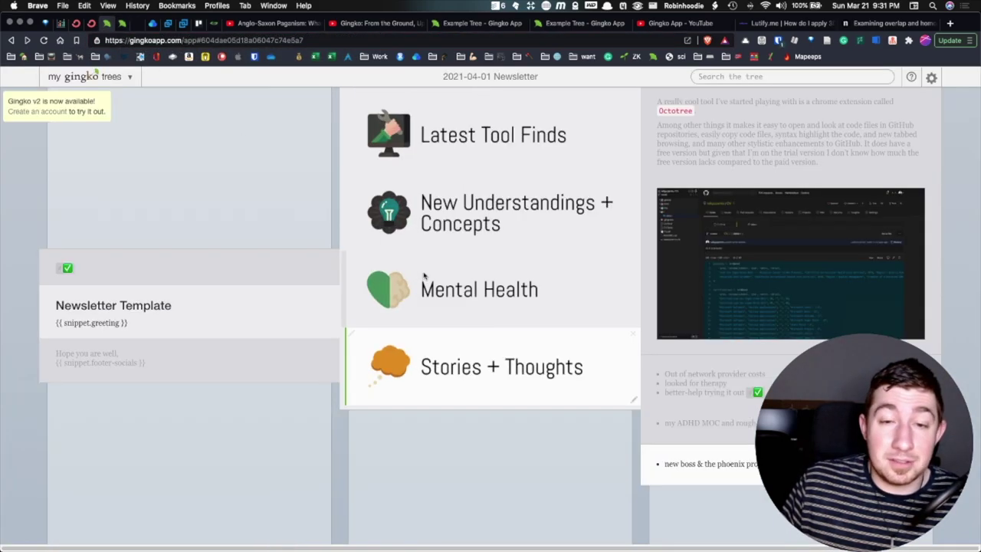
scroll(431, 287, "up", 5)
scroll(447, 324, "up", 5)
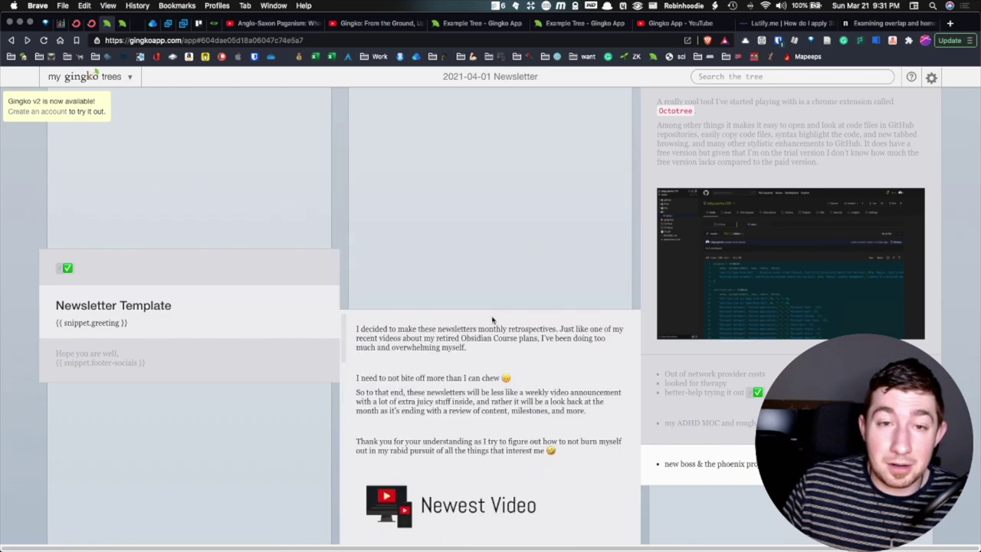
scroll(713, 296, "up", 10)
scroll(713, 298, "down", 15)
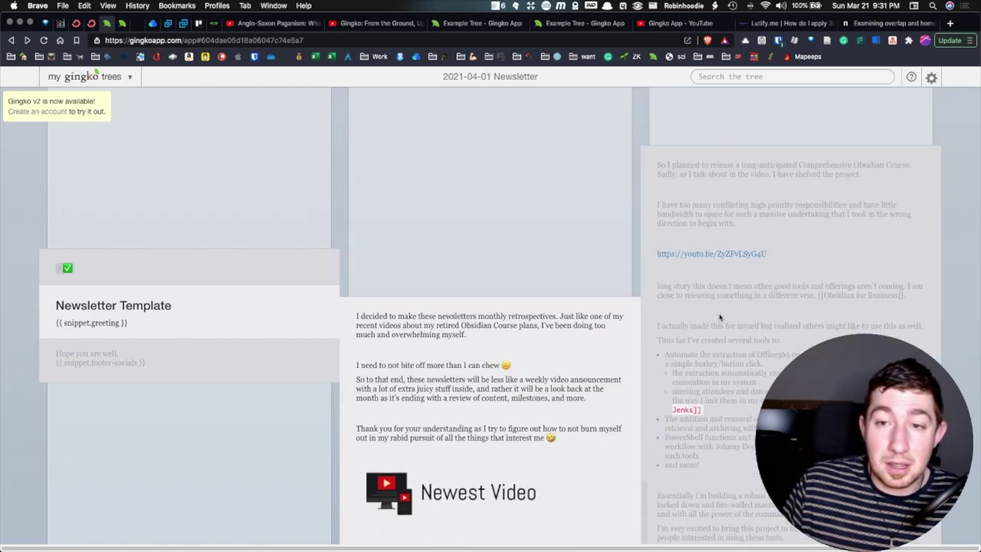
left_click(580, 23)
left_click(120, 24)
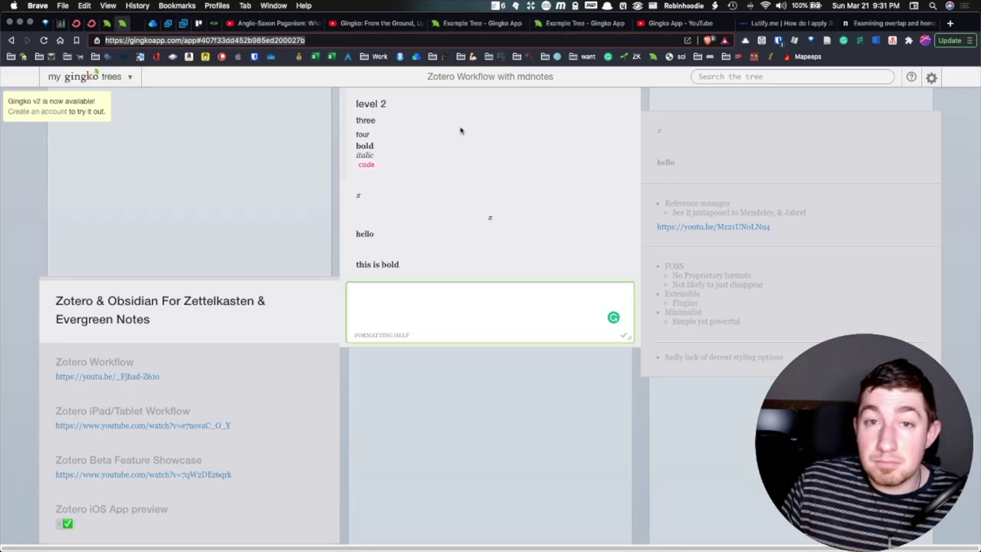
scroll(556, 281, "up", 4)
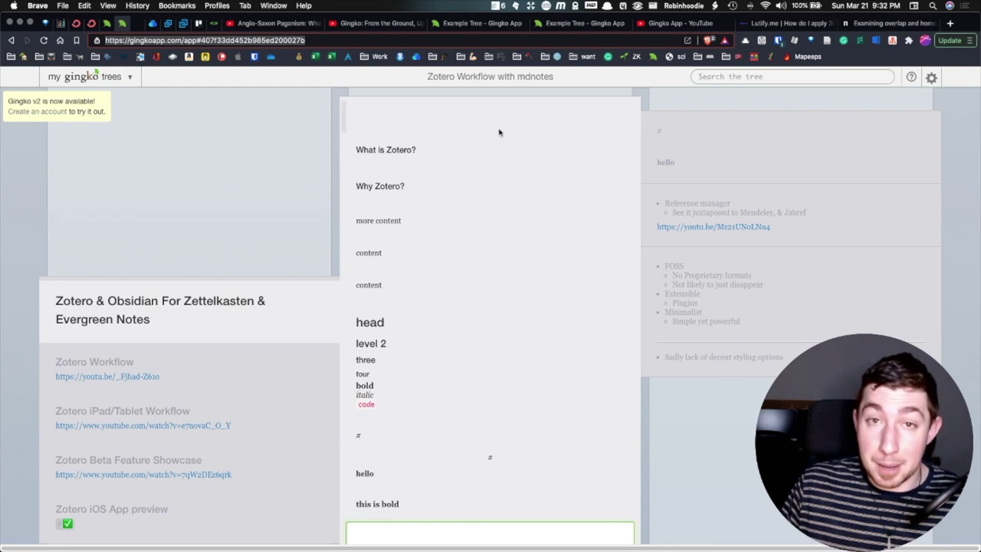
left_click(487, 77)
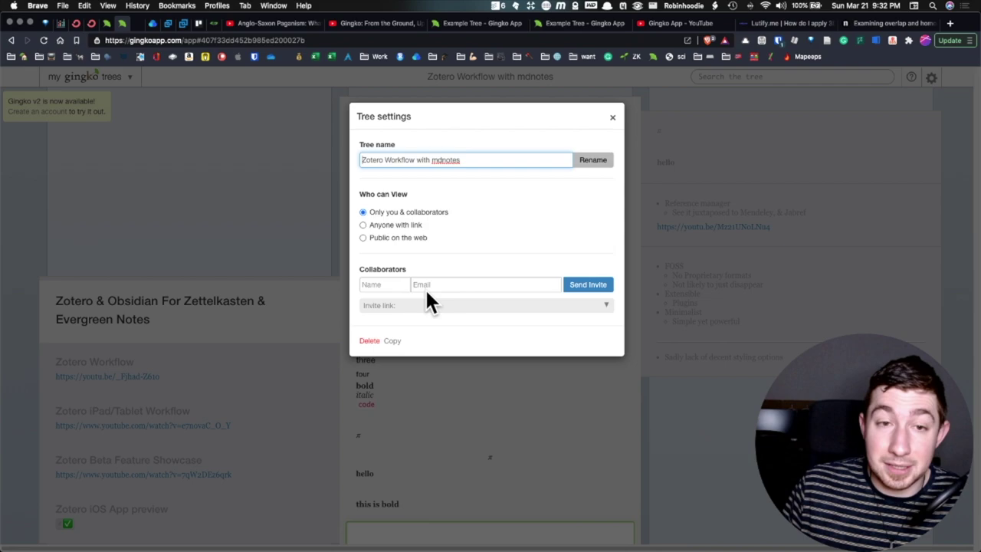
left_click(679, 199)
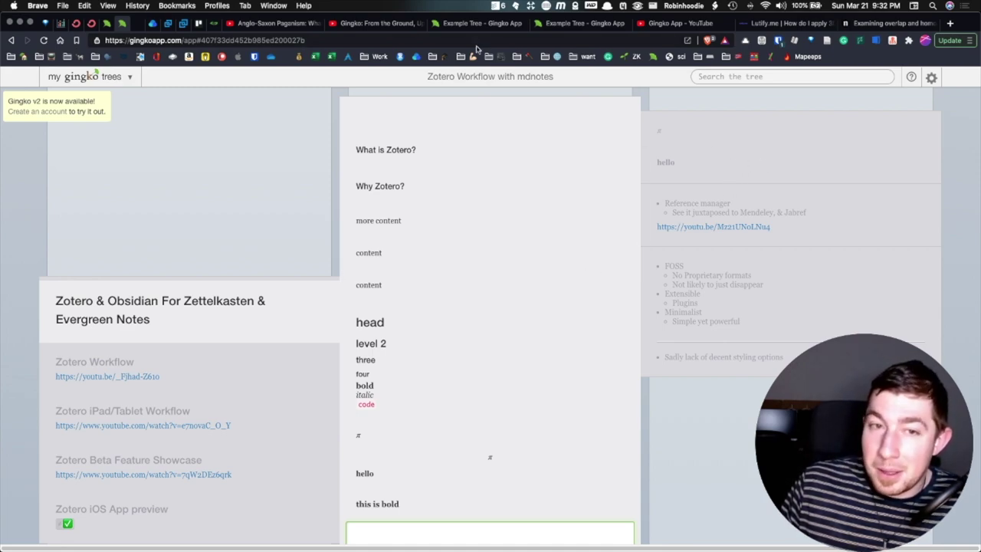
left_click(932, 77)
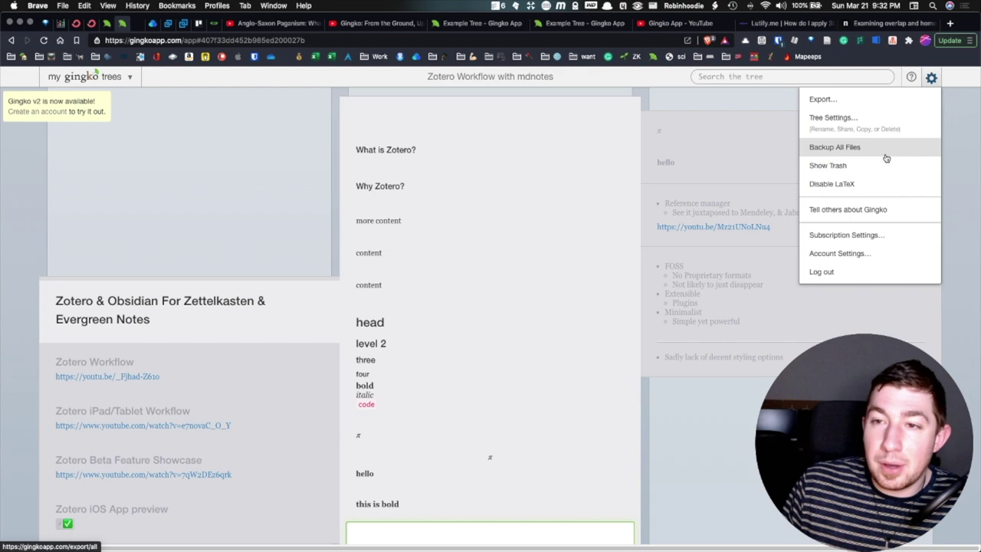
left_click(846, 104)
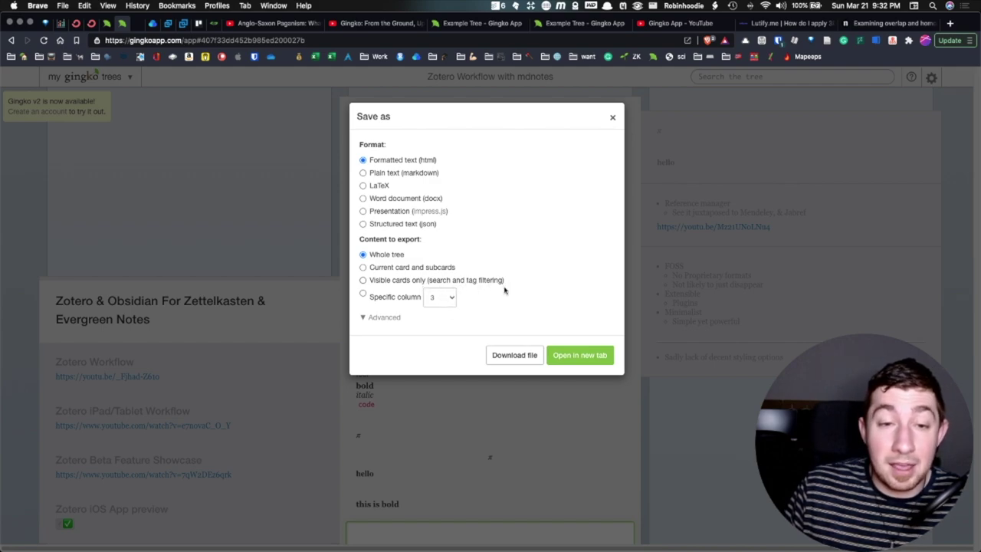
left_click(451, 298)
left_click(567, 303)
right_click(592, 202)
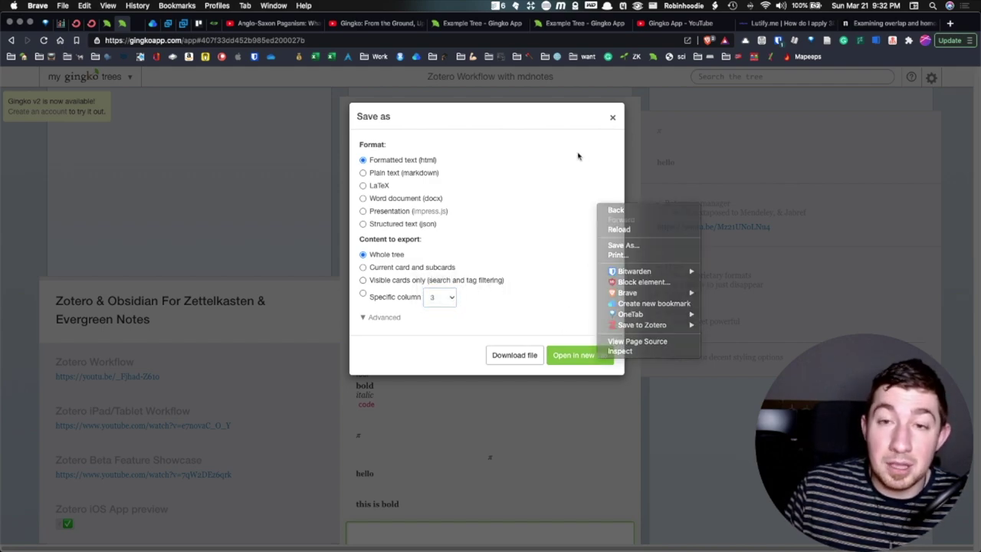
left_click(579, 157)
left_click(612, 117)
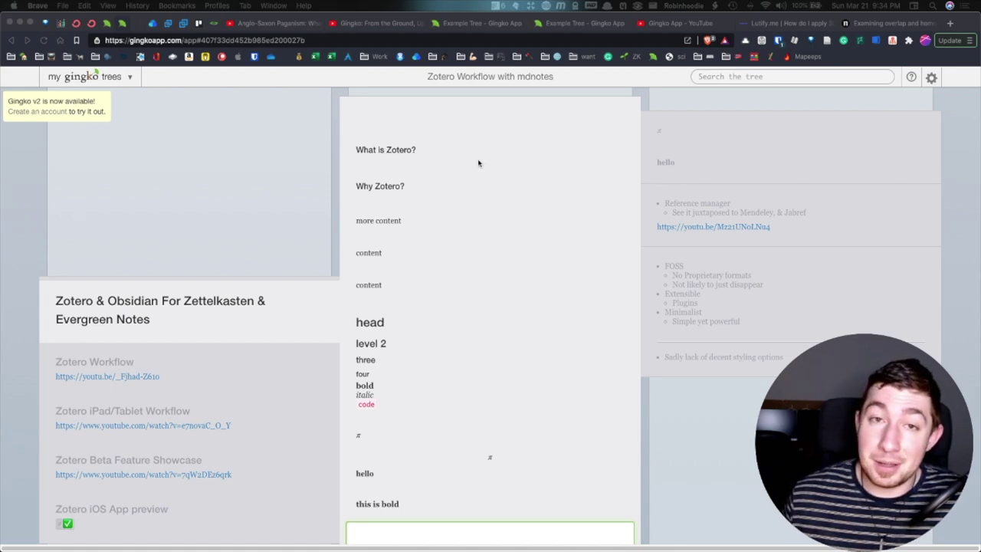
Open the Example Tree, sample the Navigation Basics and Card Moving Basics tutorials, then close them
left_click(477, 23)
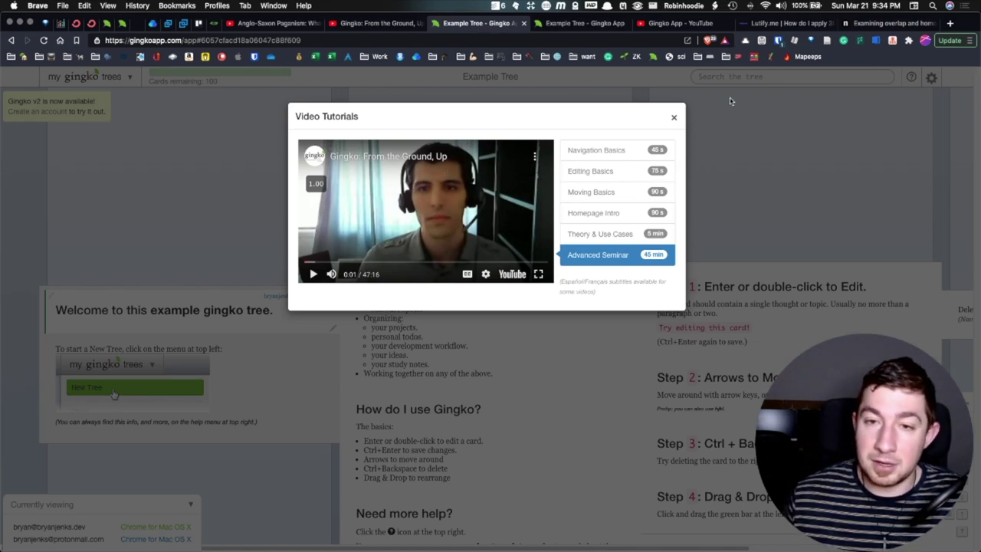
left_click(584, 151)
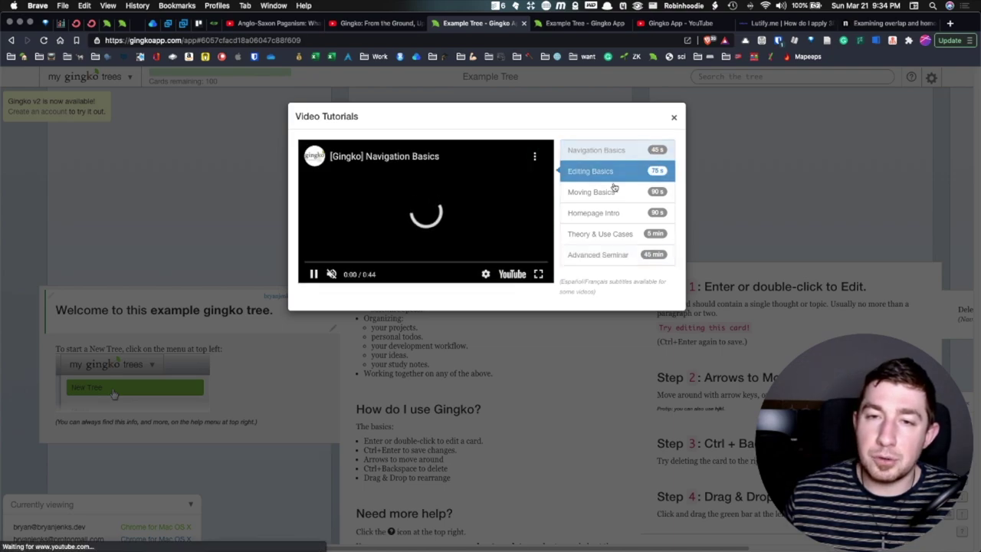
left_click(612, 190)
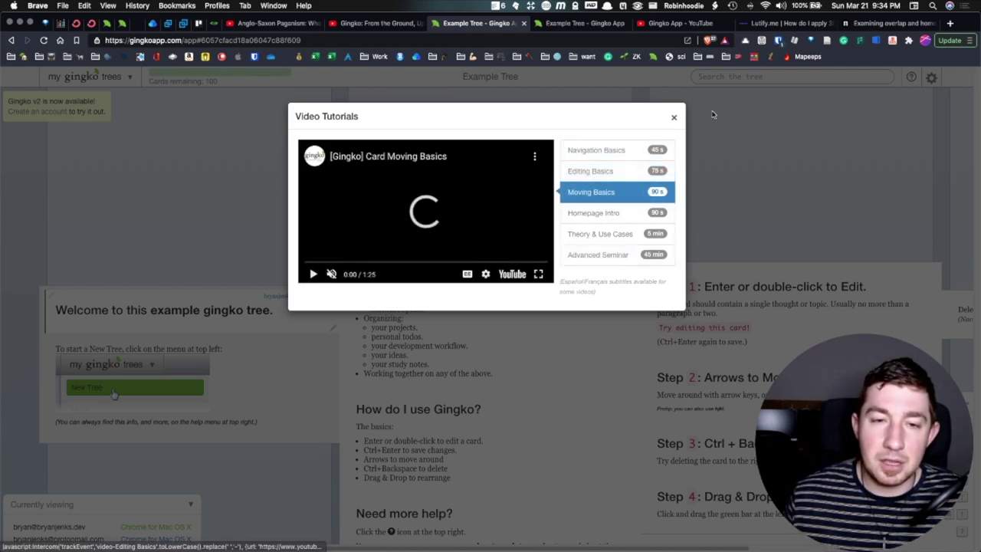
left_click(673, 118)
Browse the Example Tree's Step 4 and welcome cards and collapse the Currently viewing panel
scroll(617, 301, "down", 3)
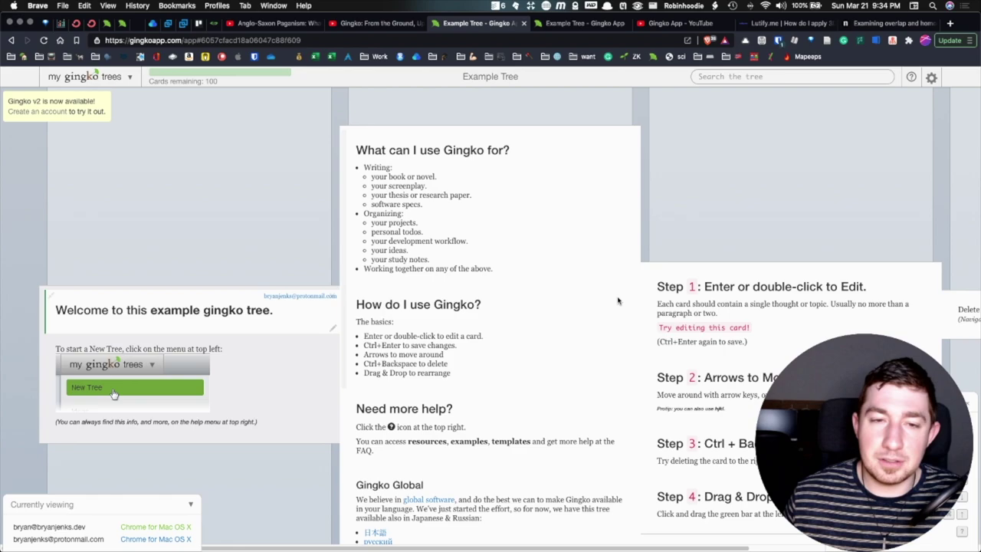
scroll(689, 299, "down", 5)
scroll(717, 289, "up", 4)
left_click(706, 298)
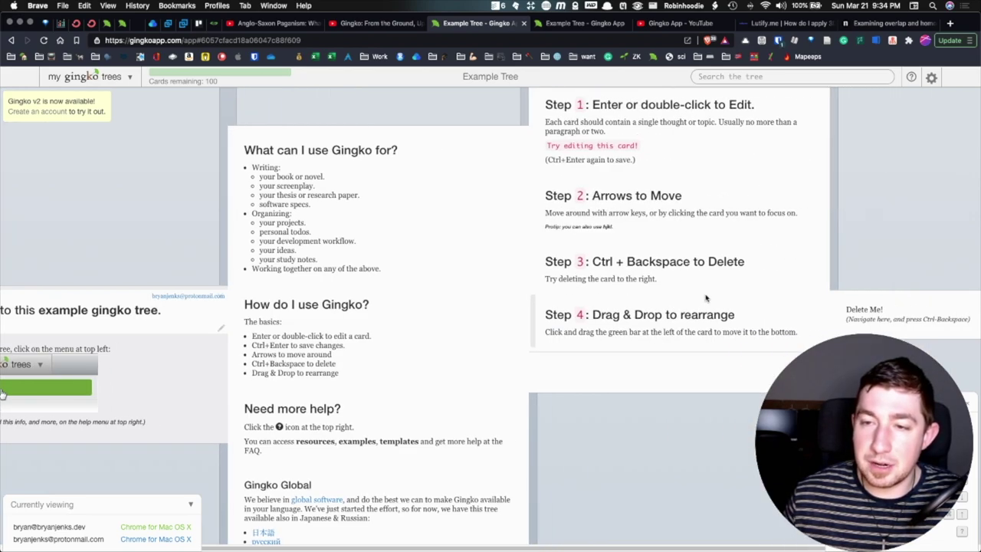
scroll(547, 280, "left", 3)
scroll(491, 275, "down", 3)
scroll(460, 241, "up", 3)
left_click(114, 392)
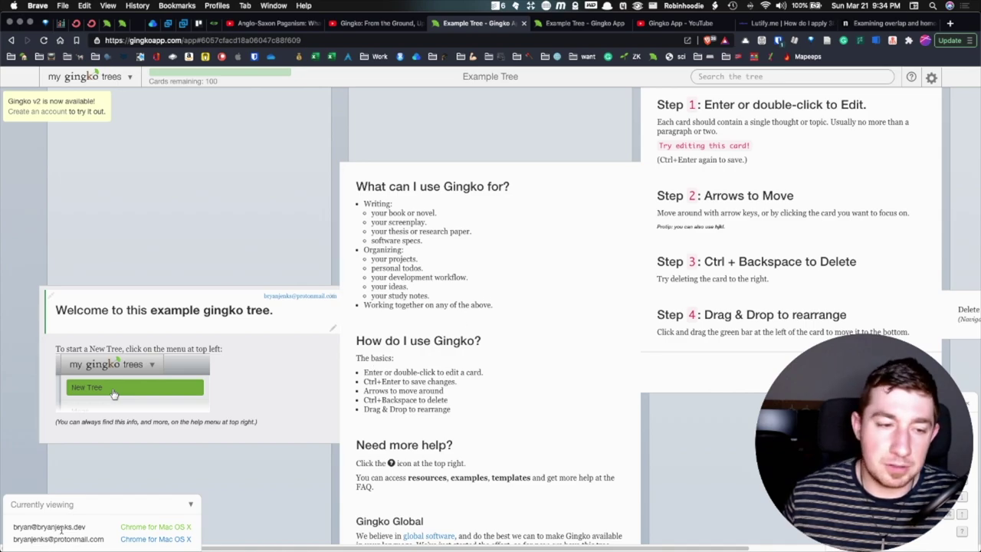
left_click(190, 508)
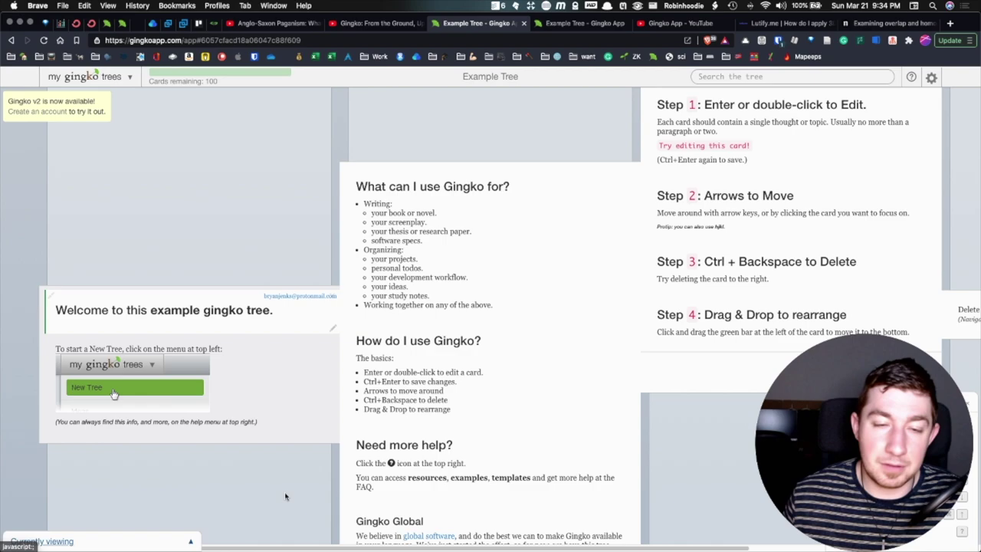
scroll(871, 149, "up", 4)
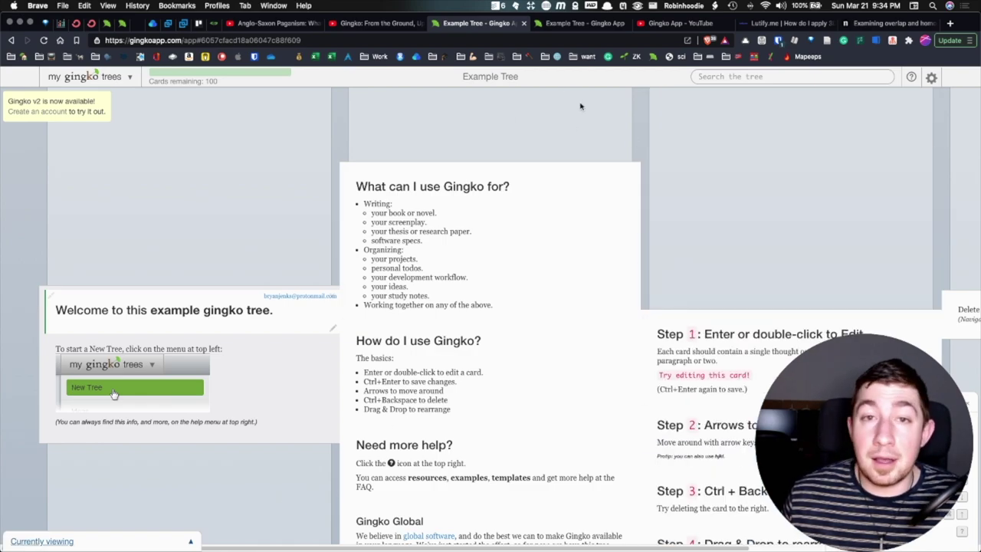
mouse_move(185, 90)
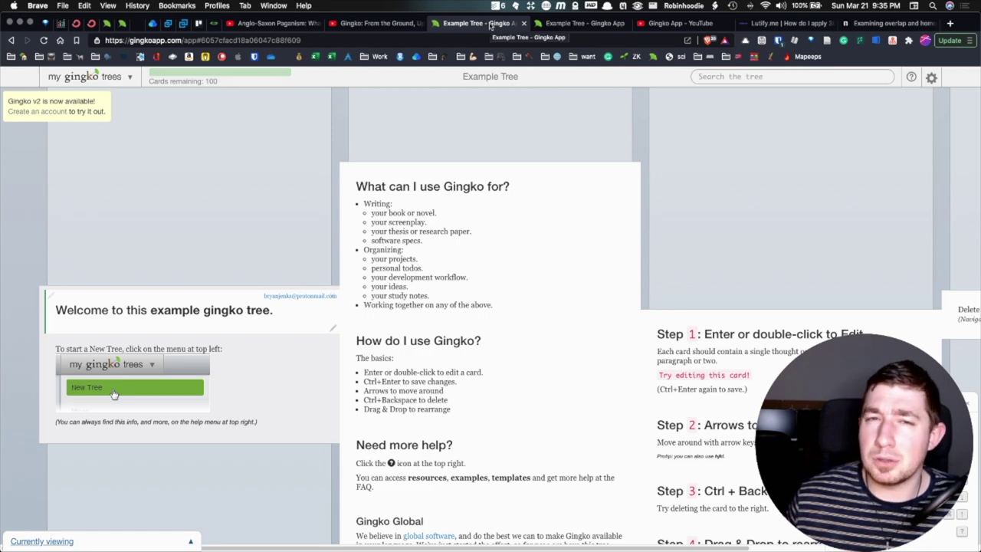
Close the Example Tree and highlight the free-account limits and income amounts on the Upgrade page
left_click(523, 23)
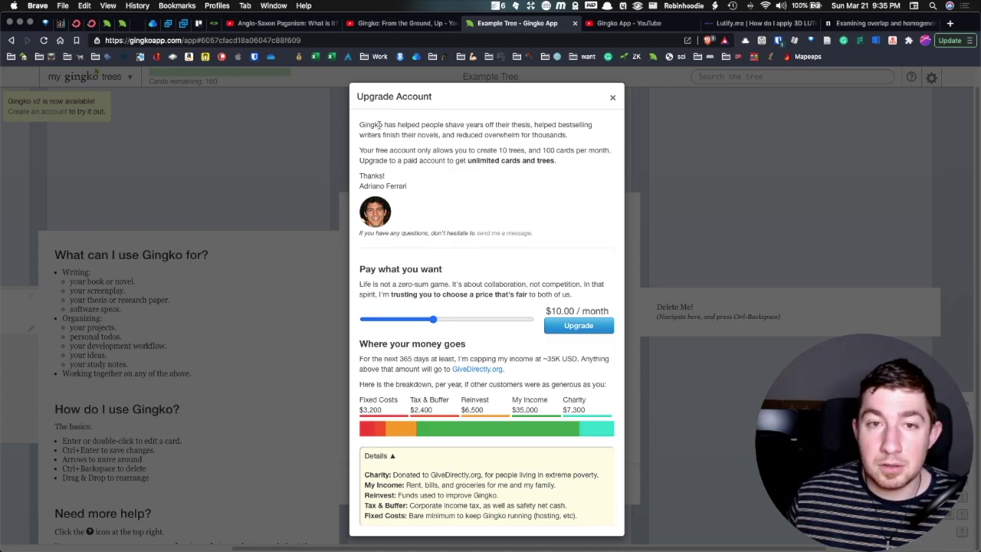
left_click_drag(388, 125, 508, 208)
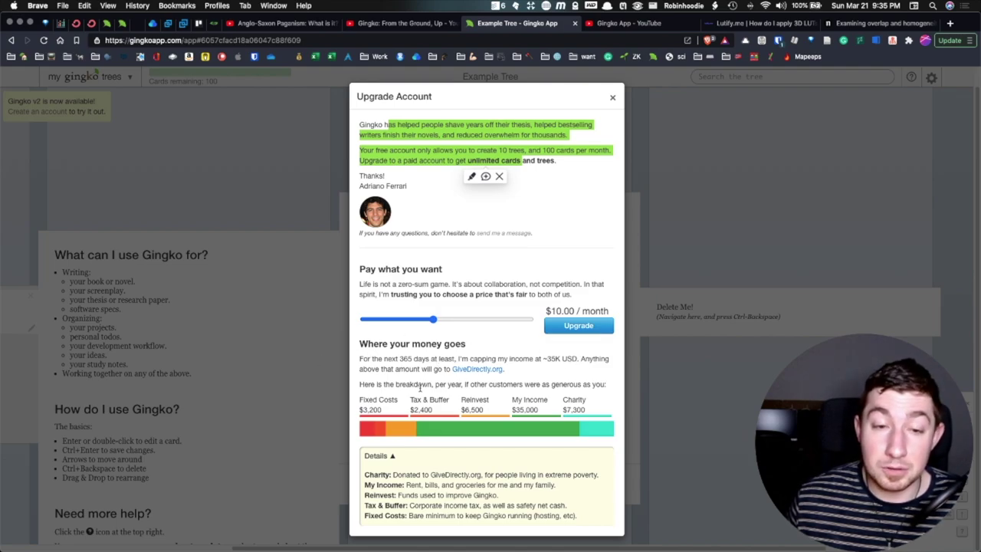
left_click_drag(364, 409, 540, 410)
left_click(475, 410)
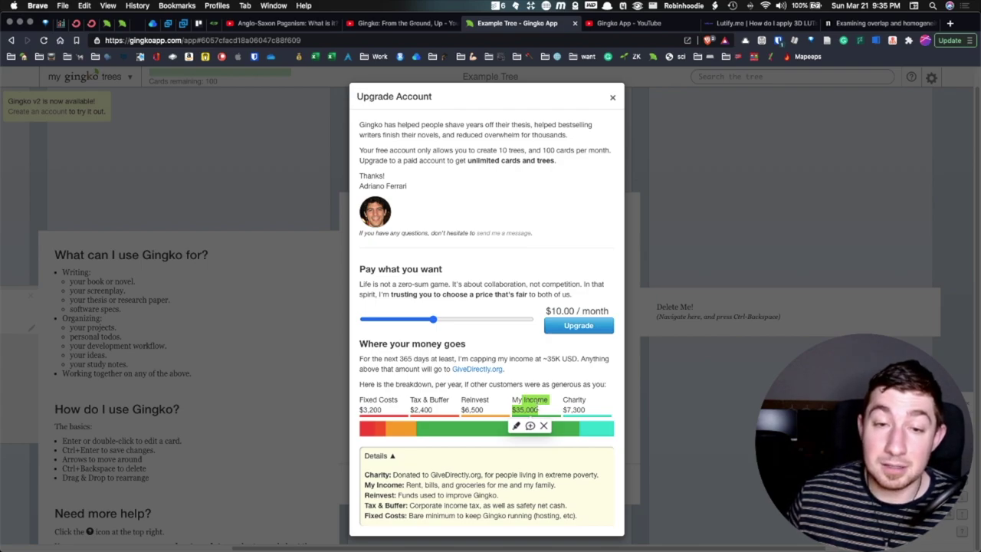
left_click(541, 411)
left_click_drag(538, 412, 582, 411)
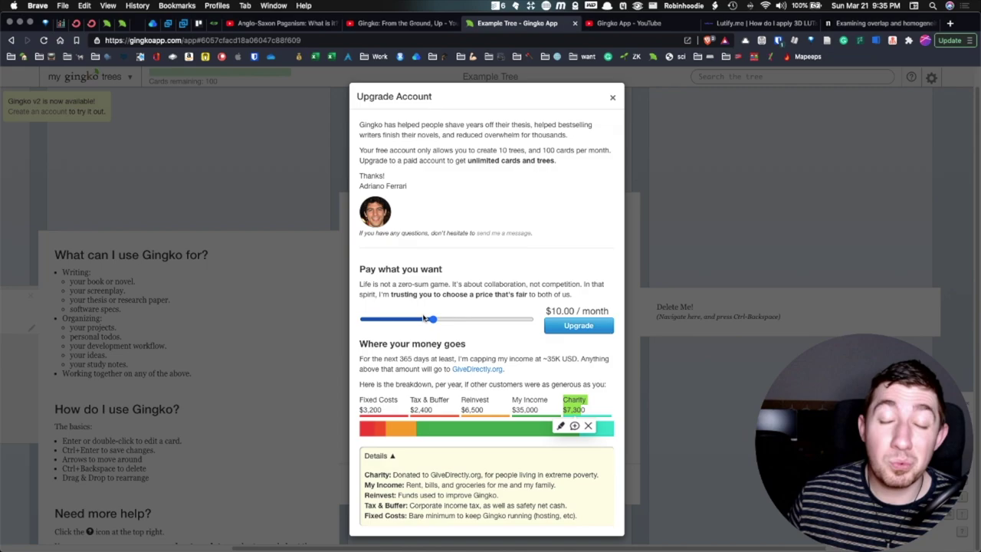
Slide the monthly price through $6, $2, $9, $12 and $21, then return to the Zotero tree
left_click_drag(427, 320, 451, 322)
left_click_drag(389, 324, 459, 320)
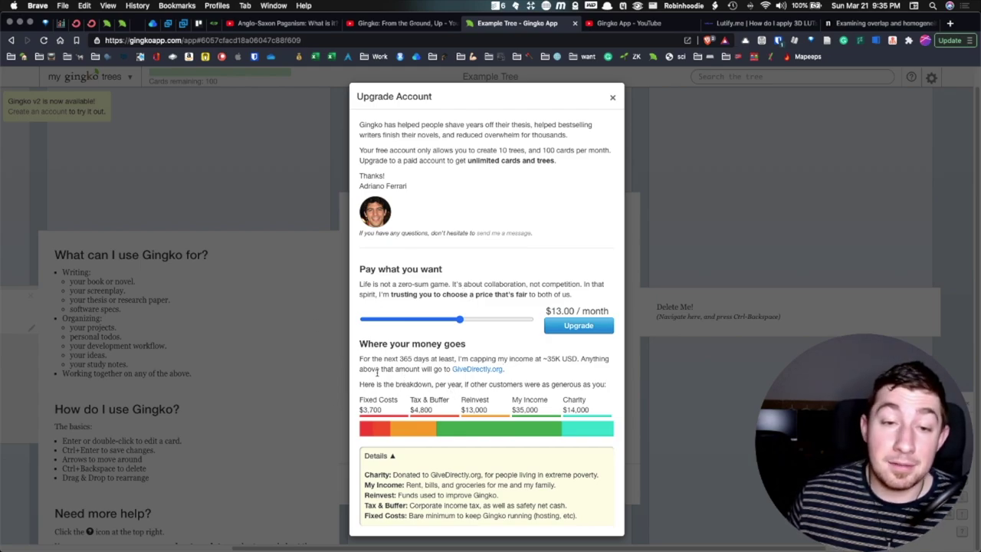
left_click_drag(490, 384, 604, 384)
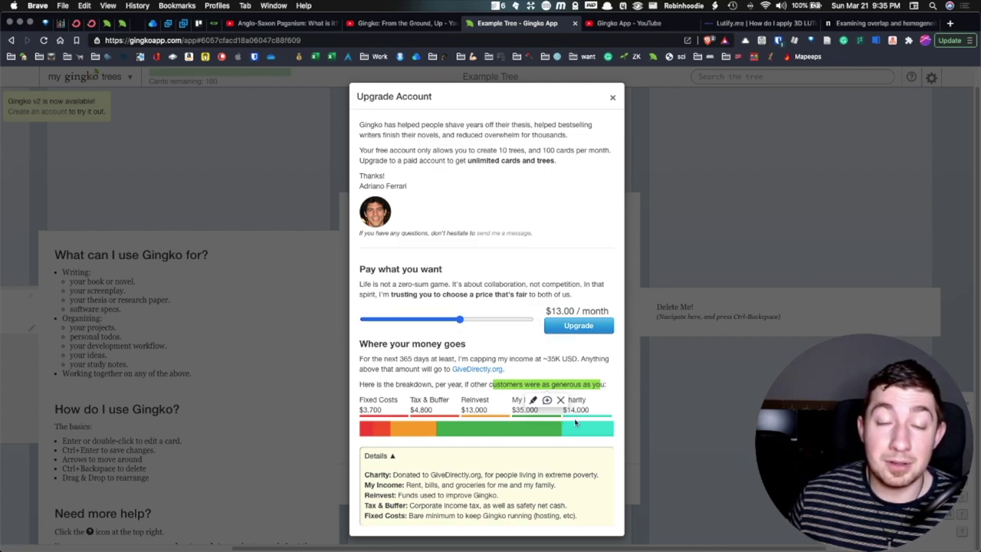
left_click_drag(460, 320, 424, 320)
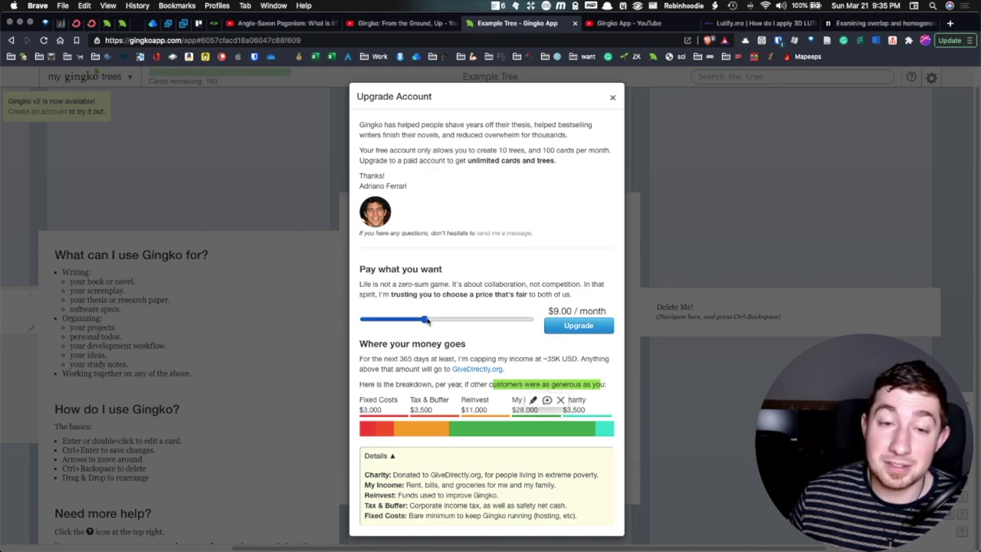
mouse_move(548, 389)
left_click_drag(423, 320, 452, 322)
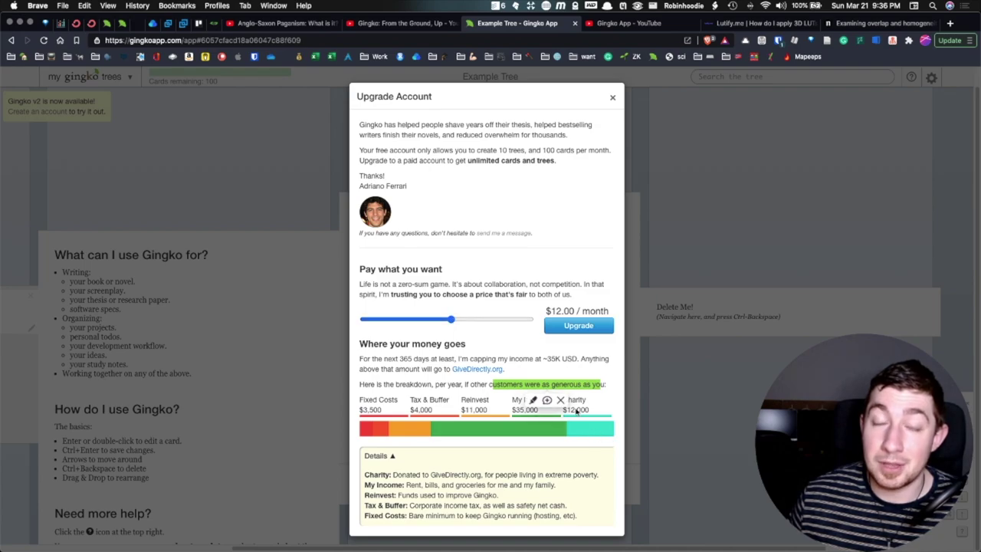
left_click_drag(452, 319, 364, 320)
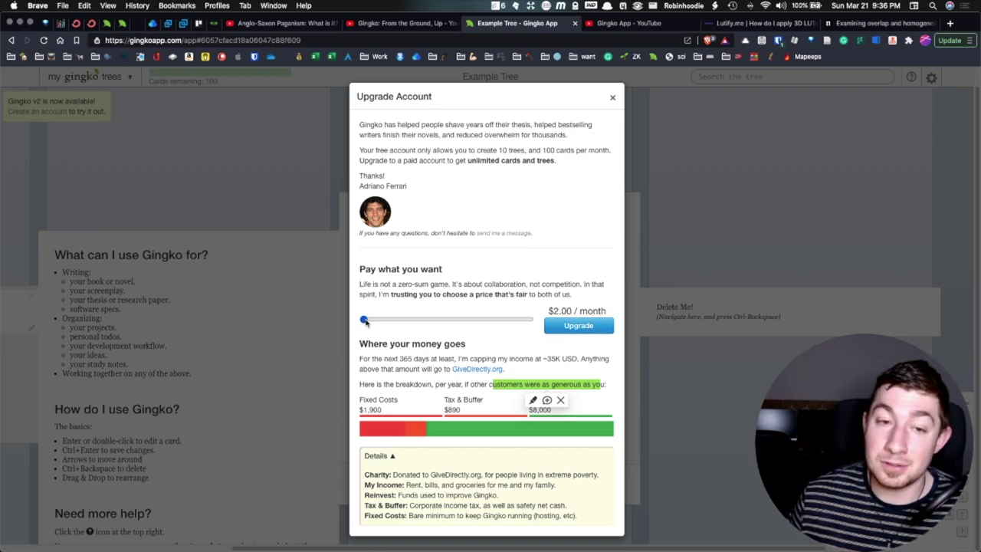
left_click_drag(365, 320, 543, 325)
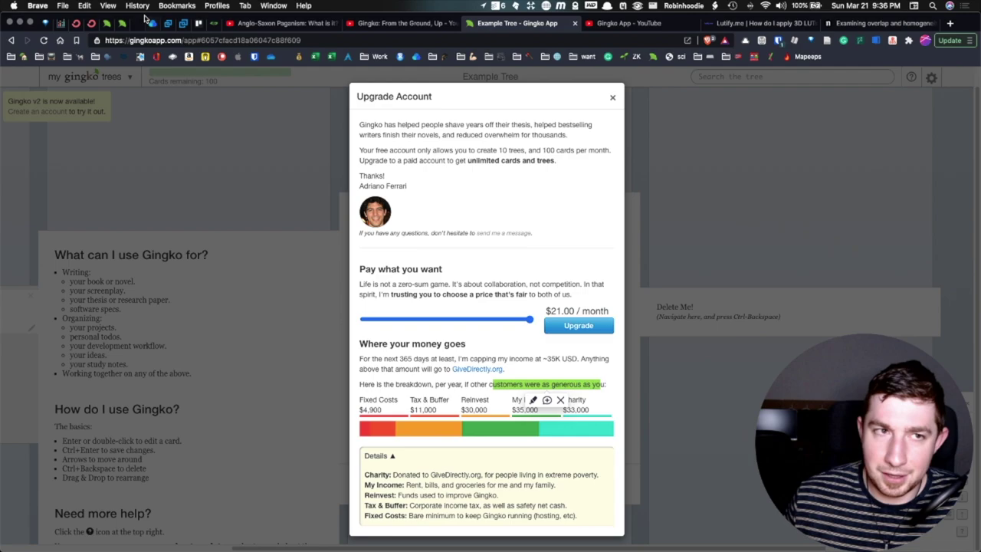
left_click(123, 24)
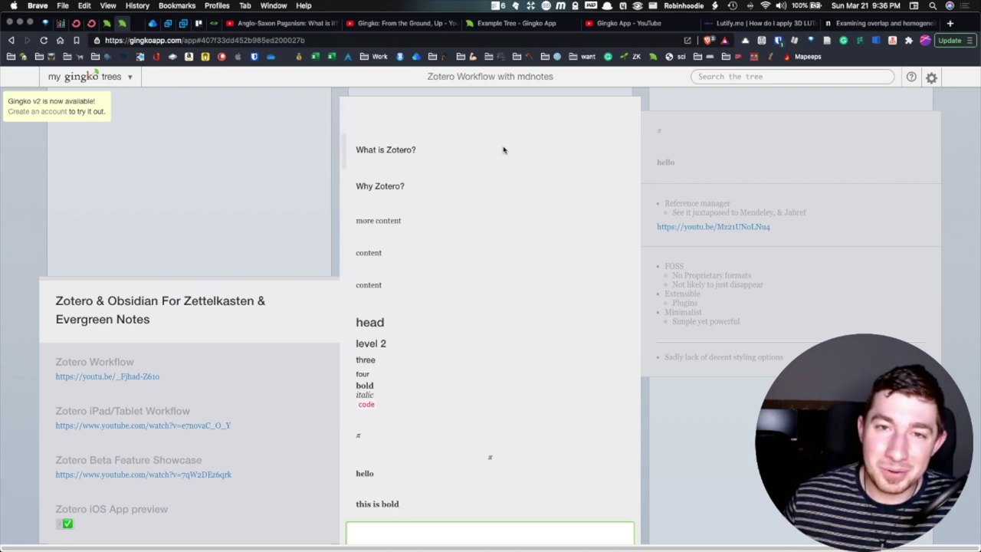
Switch to Obsidian and scroll through the embedded Zotero Workflow with mdnotes tree in Gingko App.md
key("super+Tab")
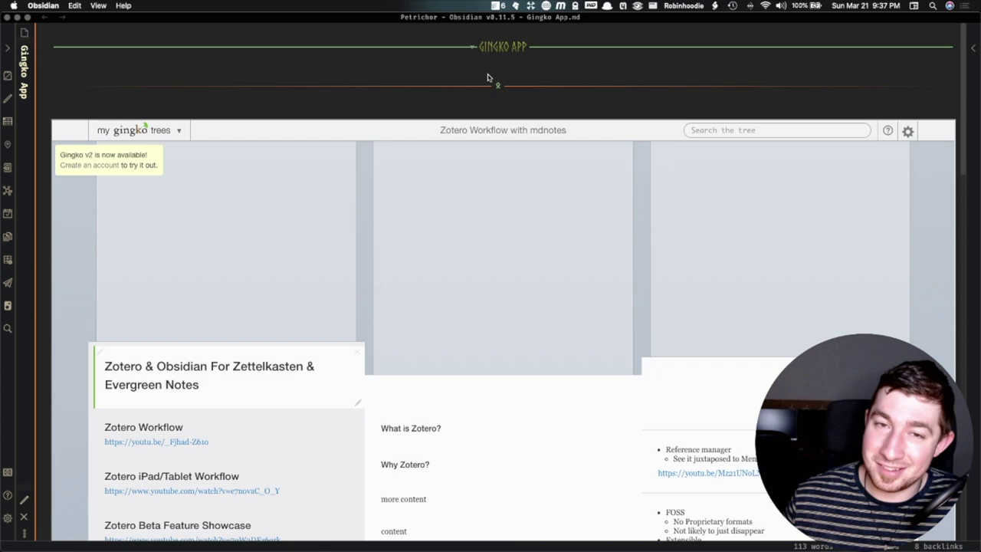
scroll(396, 162, "down", 5)
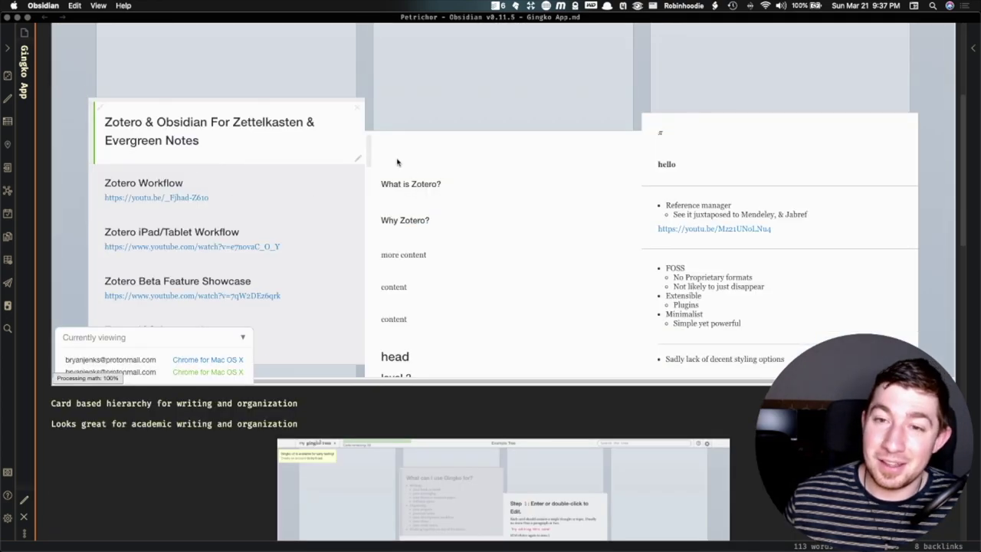
scroll(414, 170, "up", 3)
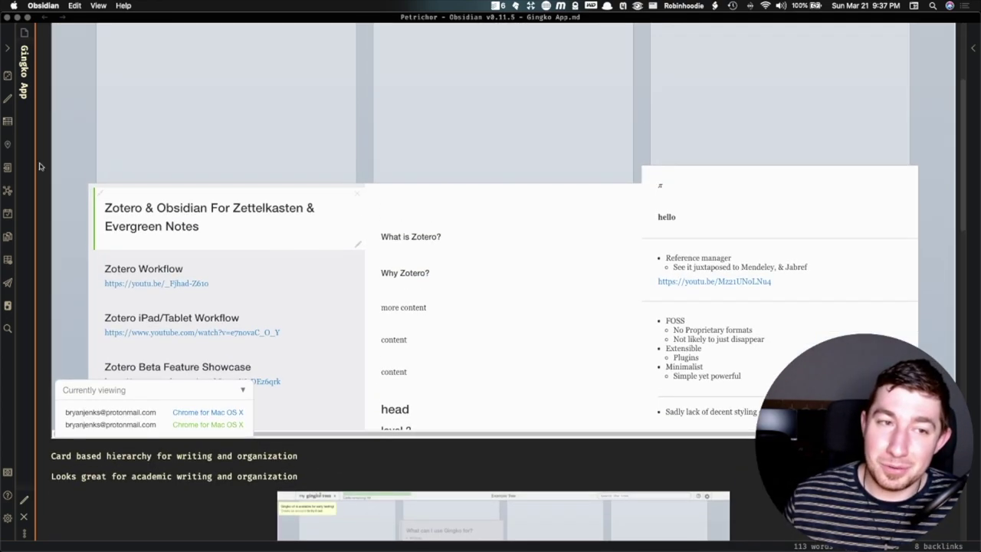
scroll(40, 166, "up", 5)
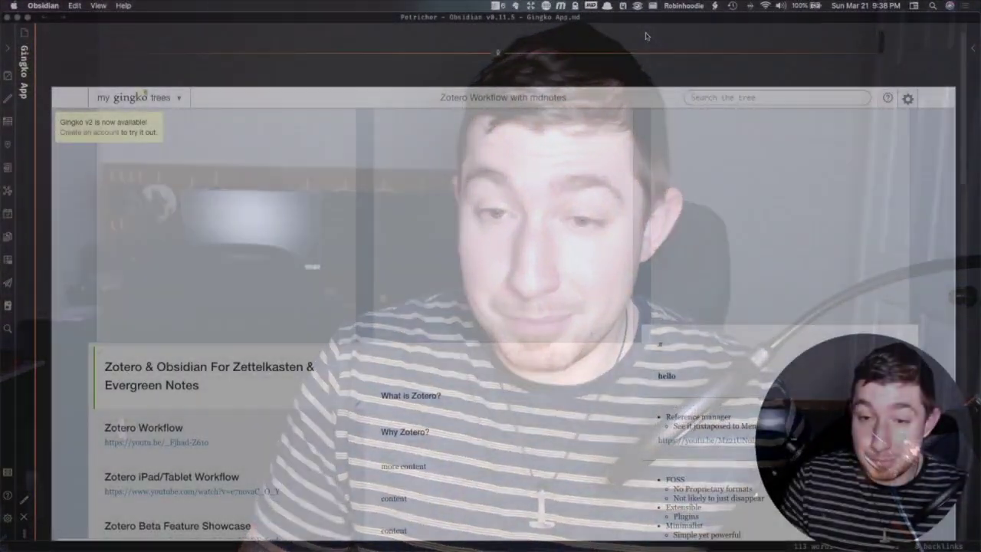
Load the Patrons workspace by searching 'pat' and scroll down its GitHub and Patreon supporter tables
key("super+shift+w")
type("pat")
key("Return")
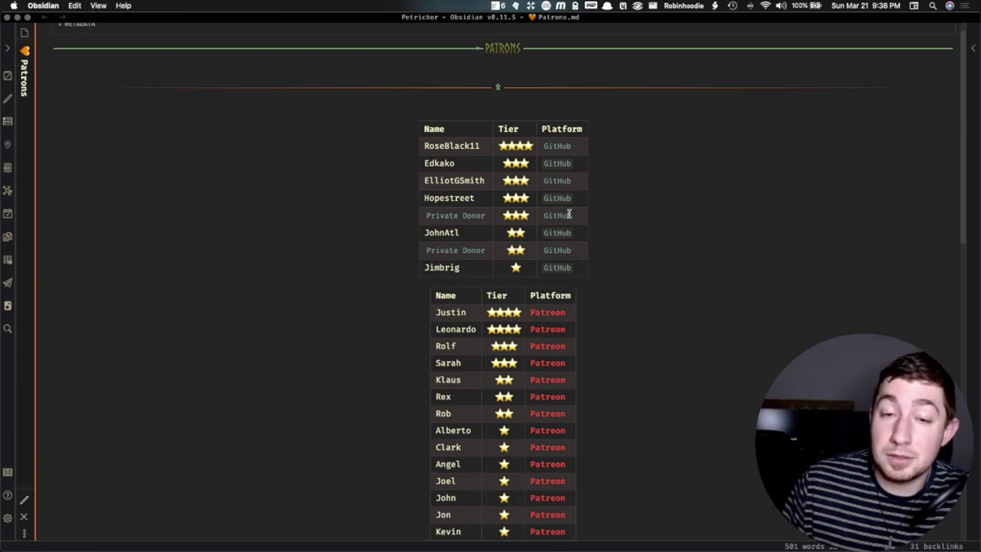
scroll(569, 214, "down", 2)
scroll(658, 245, "down", 1)
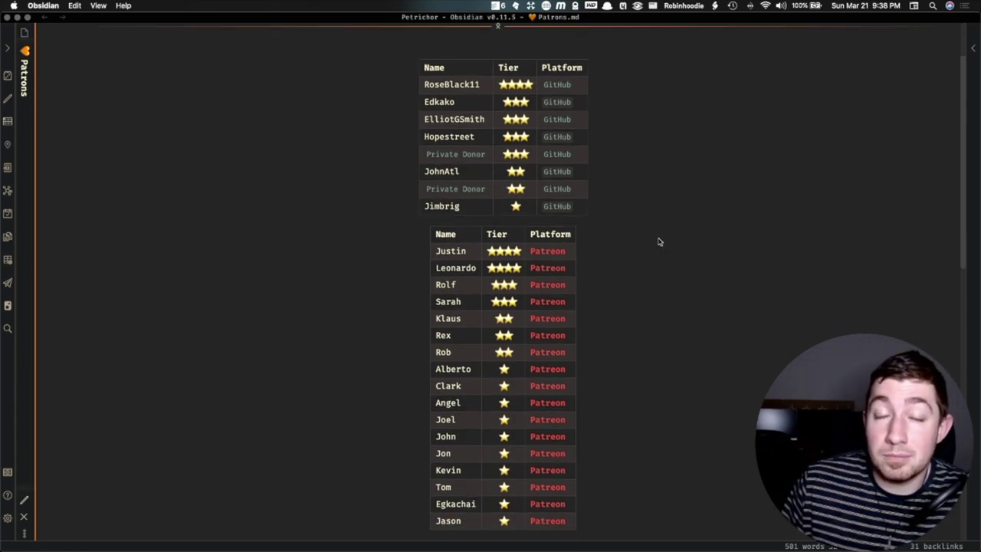